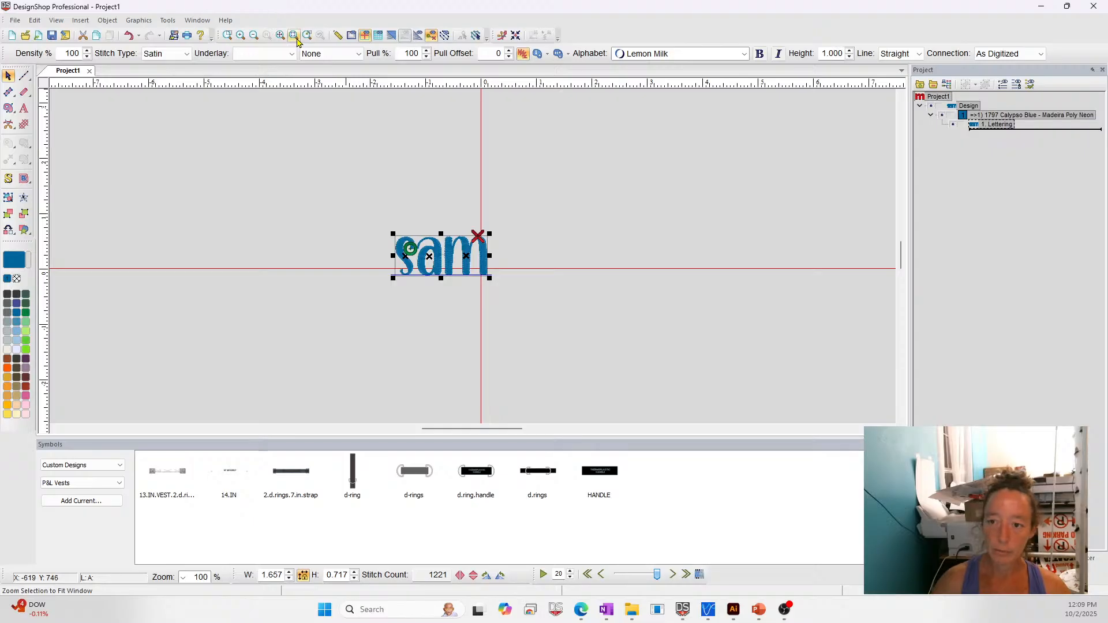
- Delete the three walk normal stitch outlines added around the lettering
left_click(294, 35)
left_click(386, 38)
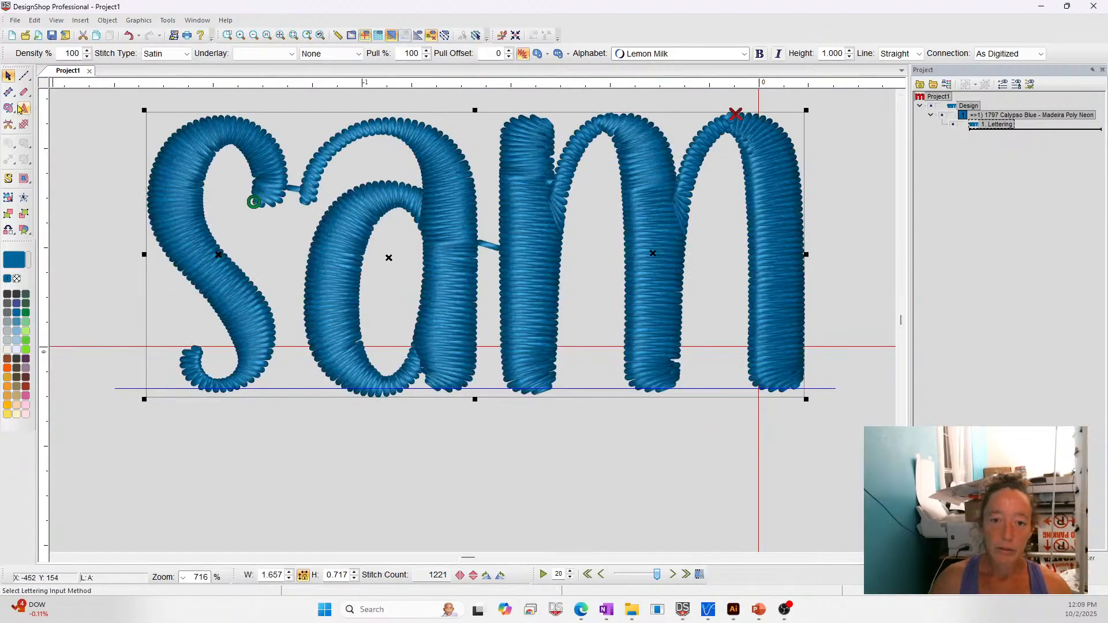
left_click(23, 78)
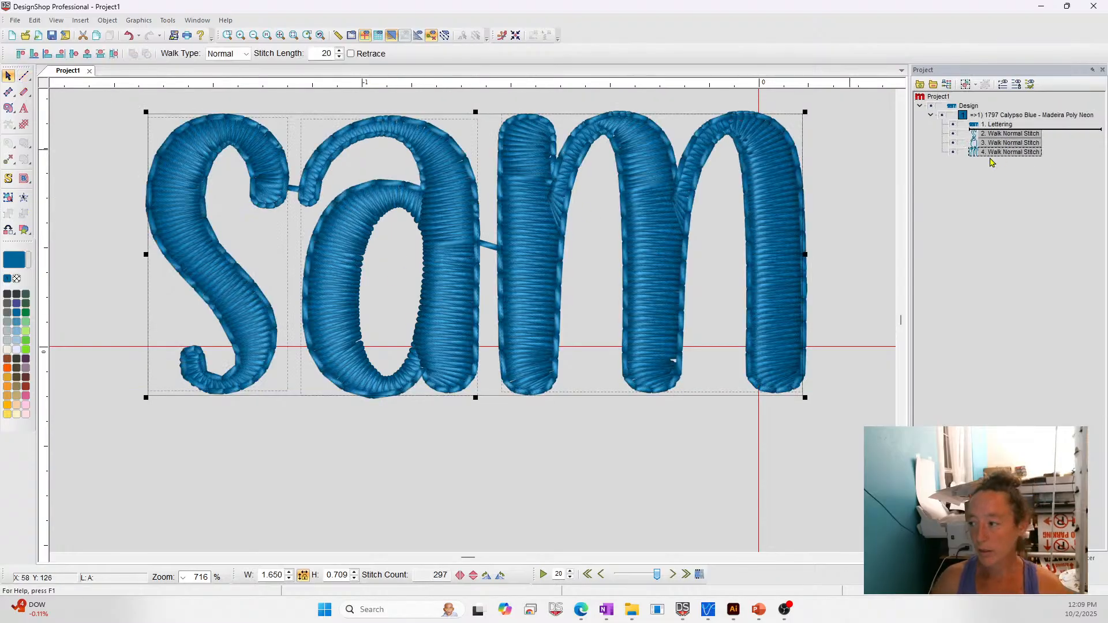
key("Delete")
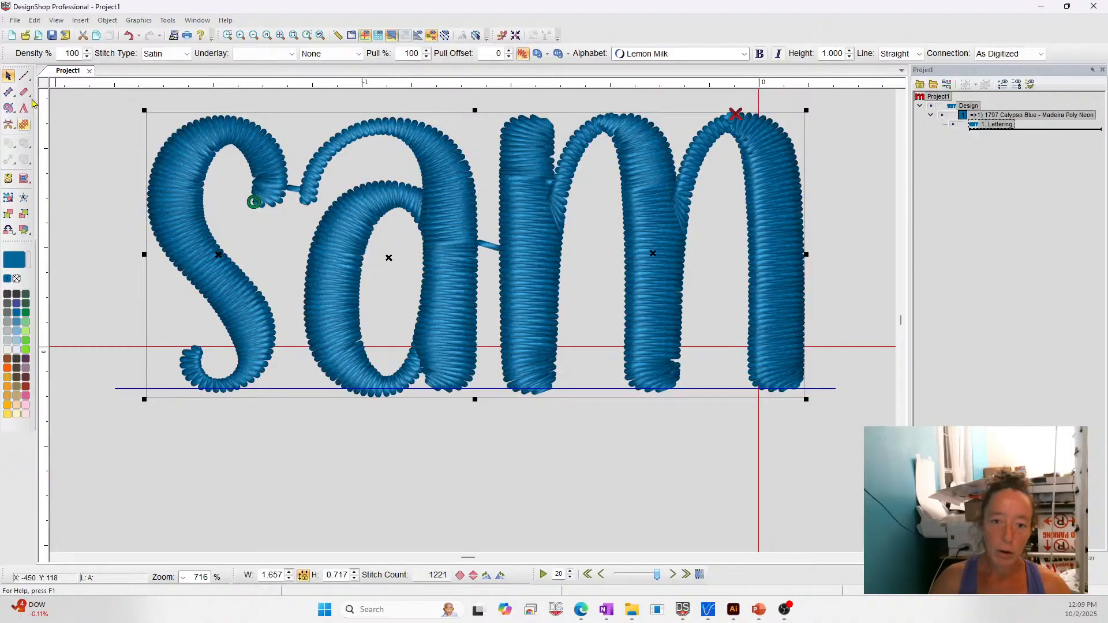
left_click(9, 230)
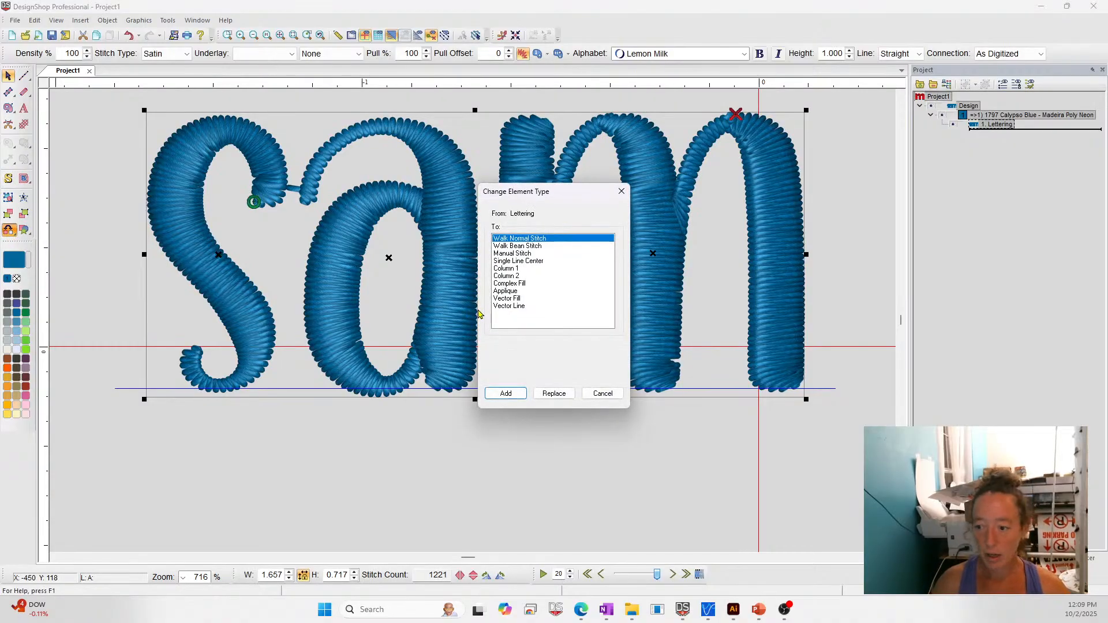
left_click(517, 247)
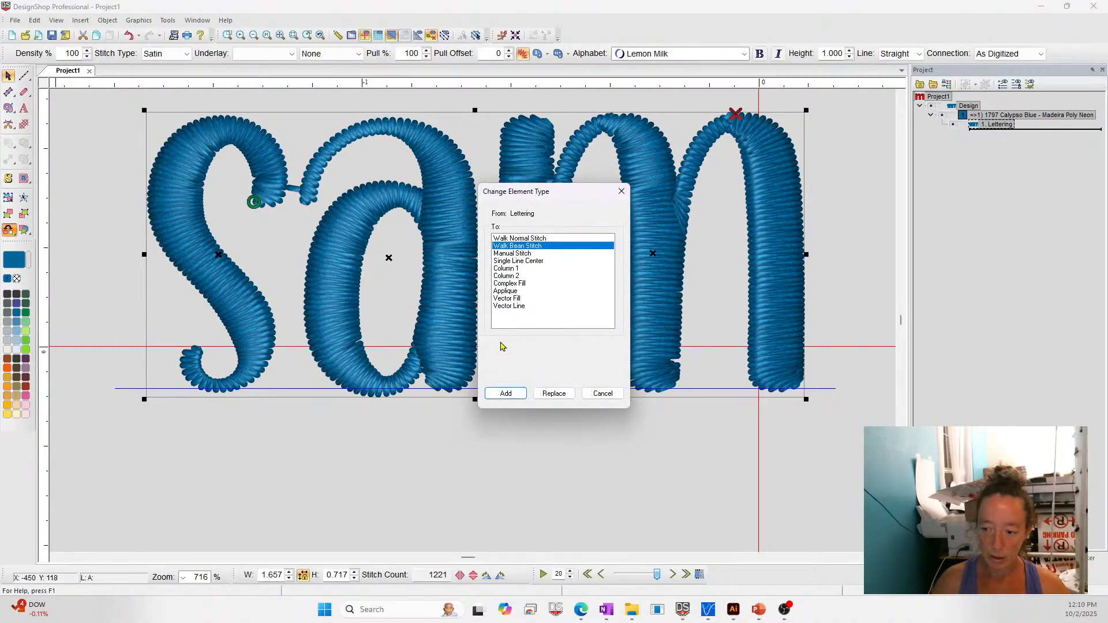
left_click(605, 395)
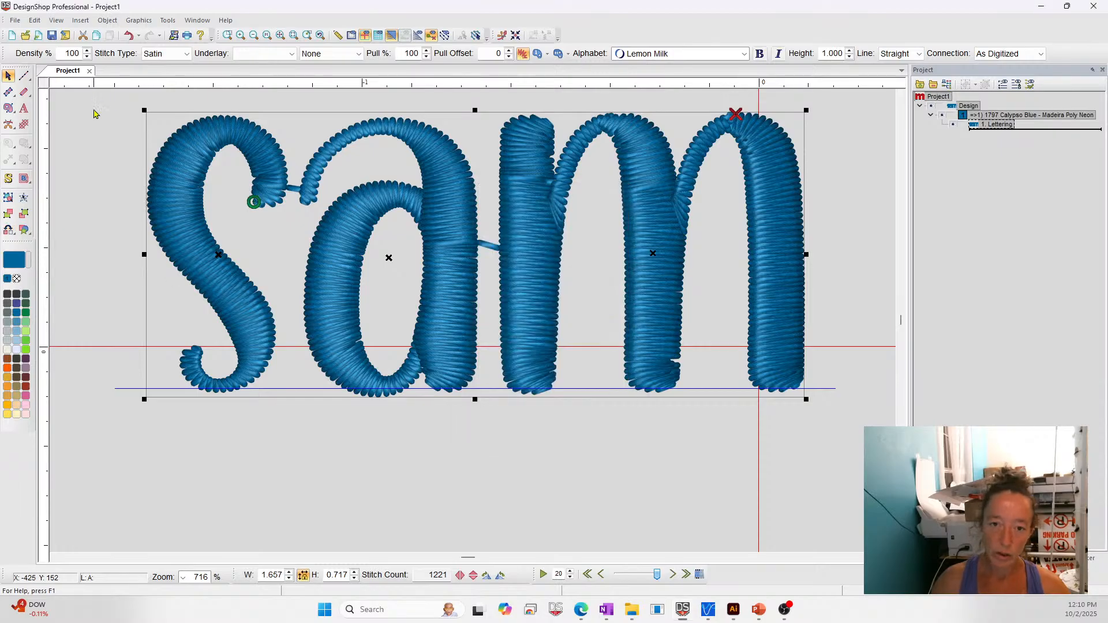
- Draw a curved walk stitch along the centre of the letter s from its lower tip to its upper tip, and set its walk type to Bean
left_click(26, 76)
left_click(192, 348)
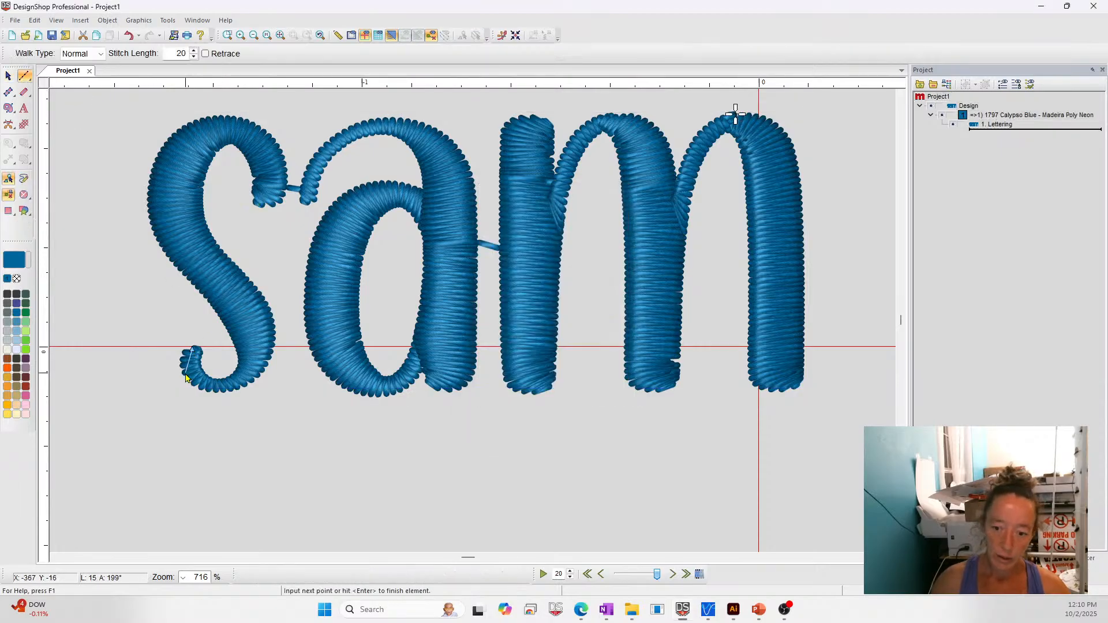
left_click(192, 370)
left_click(215, 385)
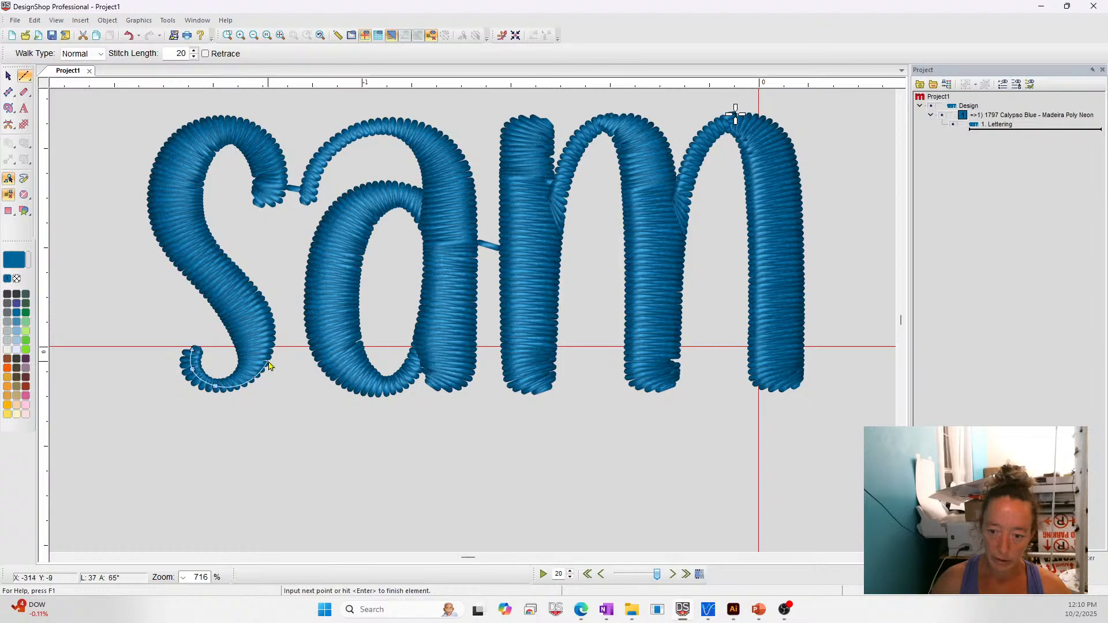
left_click(251, 362)
left_click(240, 313)
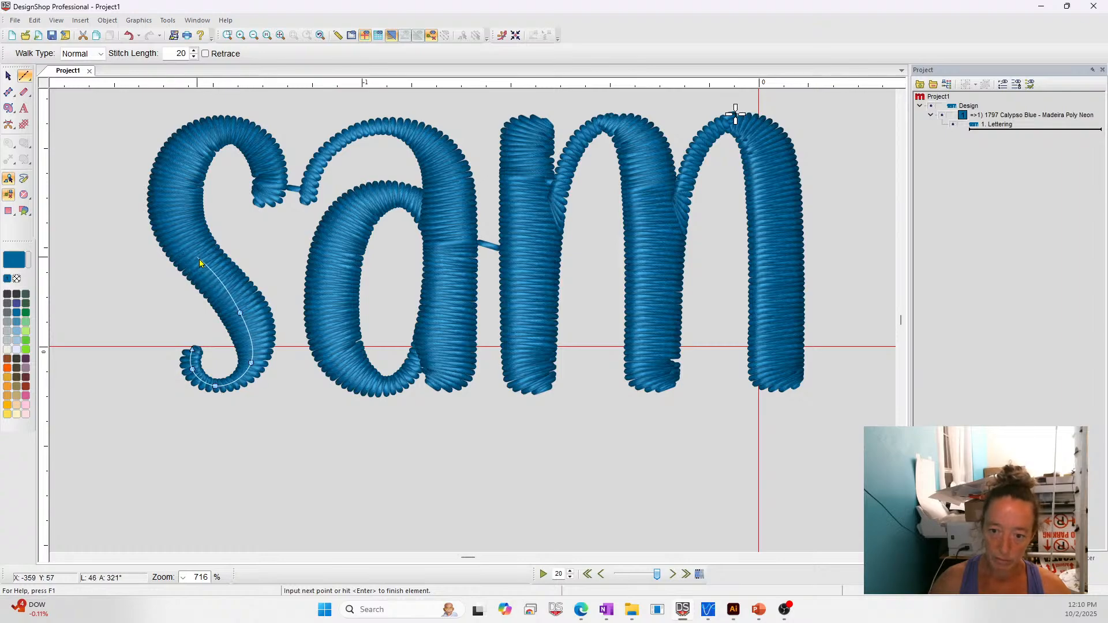
left_click(205, 261)
left_click(175, 221)
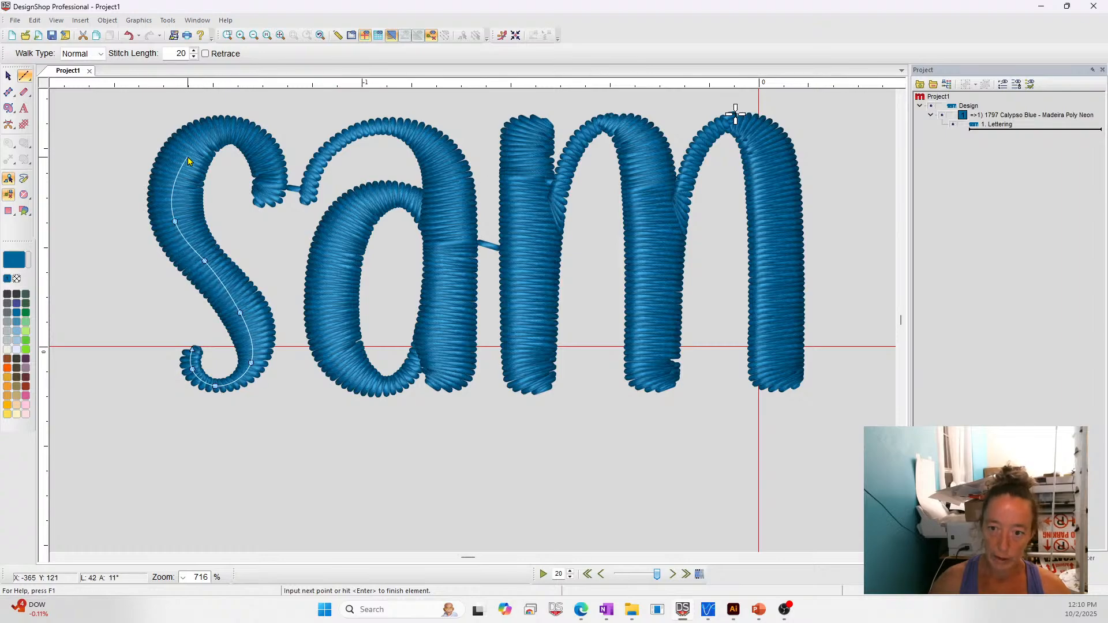
left_click(186, 150)
left_click(222, 130)
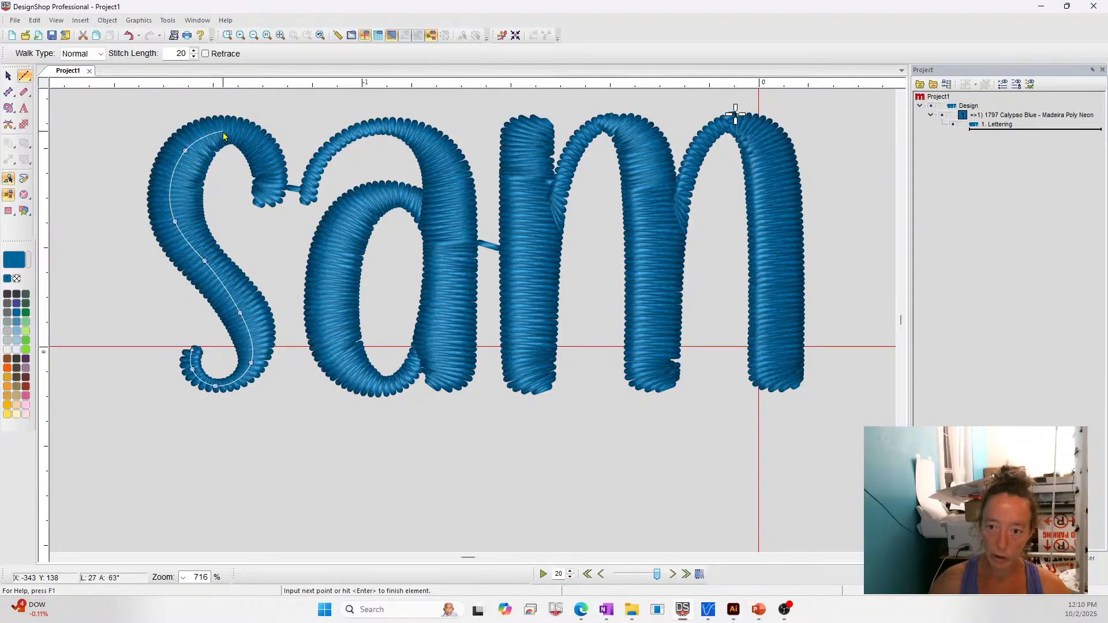
left_click(256, 146)
key("Return")
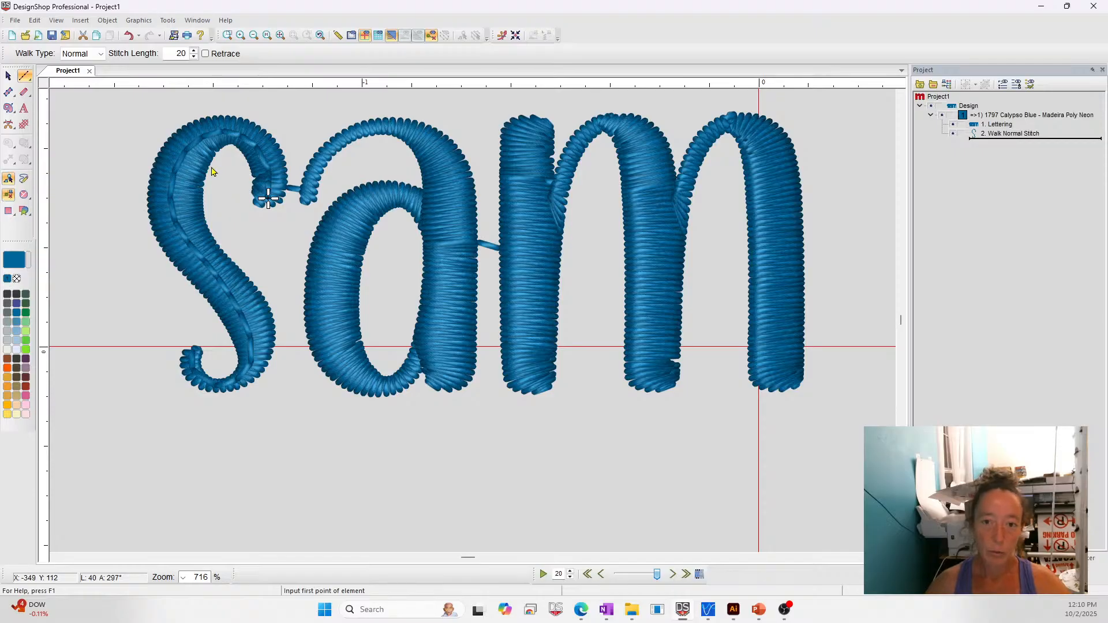
left_click(92, 53)
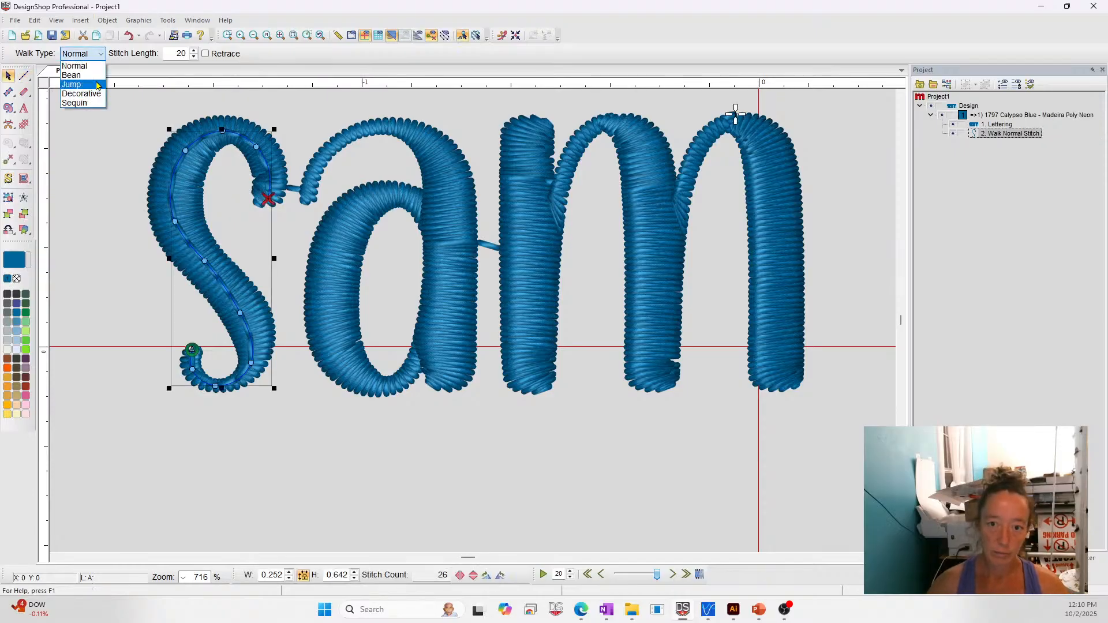
left_click(71, 75)
- Start a normal walk stitch on the stem of the letter a and trace it around the centre of the bowl back to the stem
left_click(24, 76)
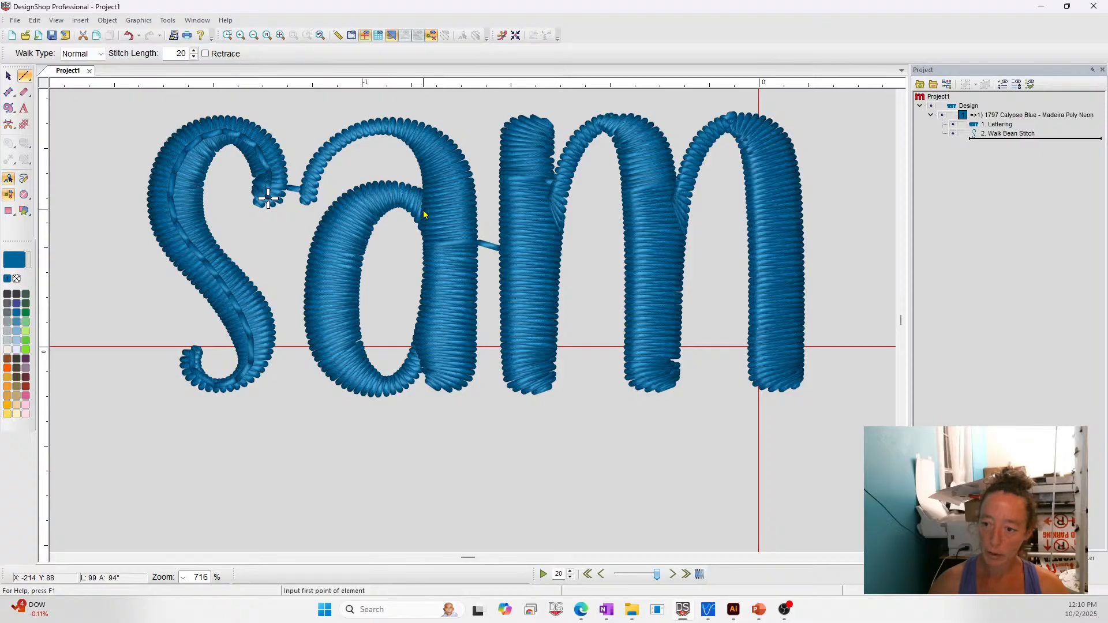
left_click(447, 216)
left_click(402, 194)
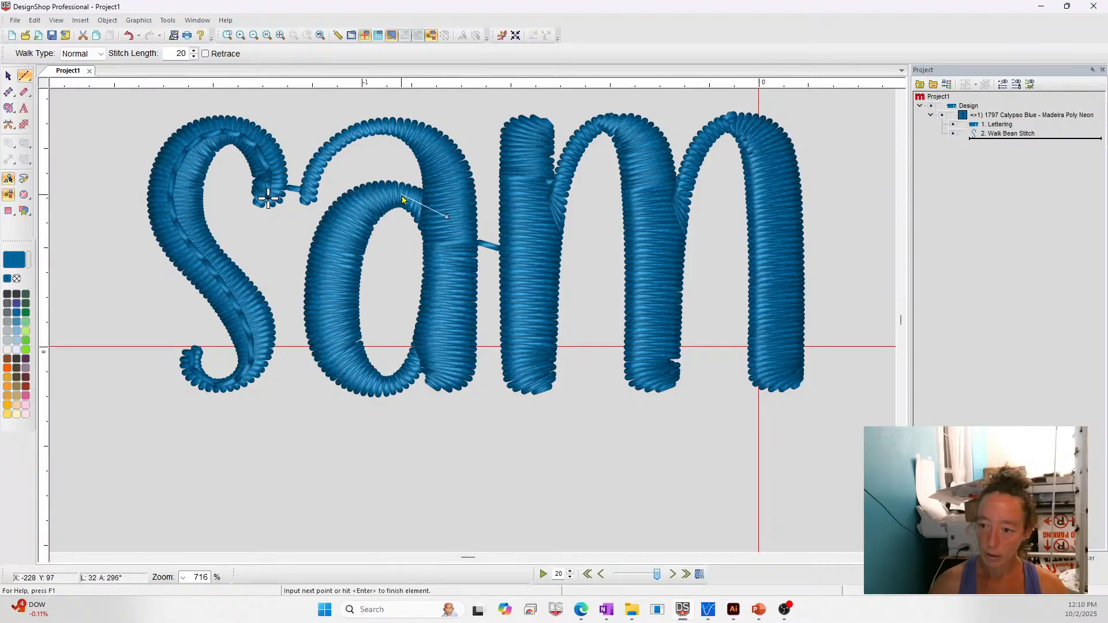
left_click(353, 211)
left_click(339, 249)
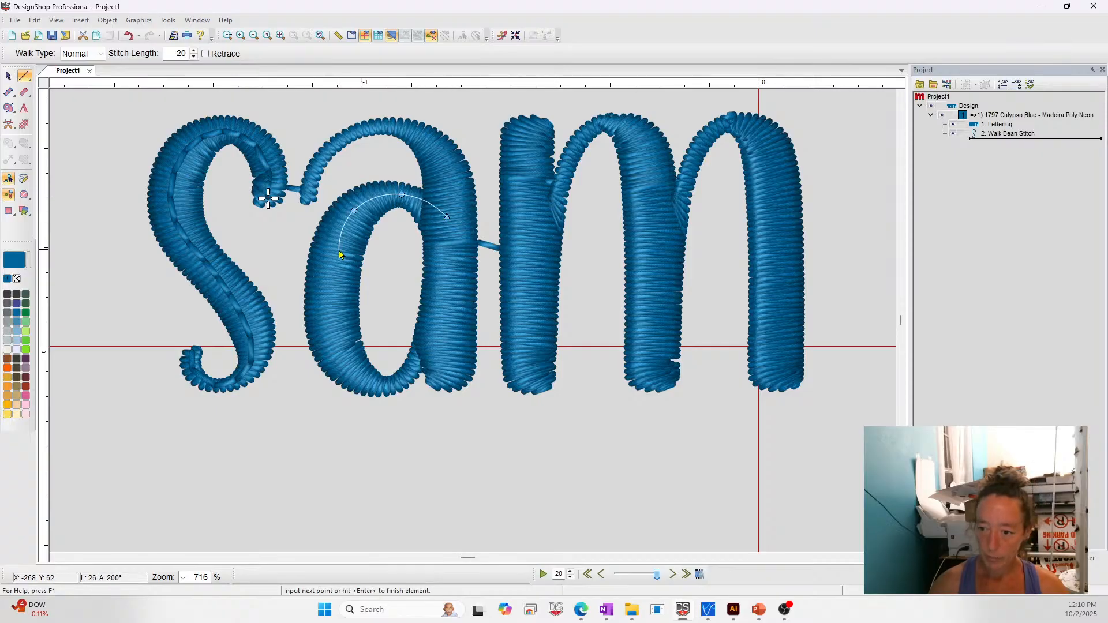
left_click(345, 364)
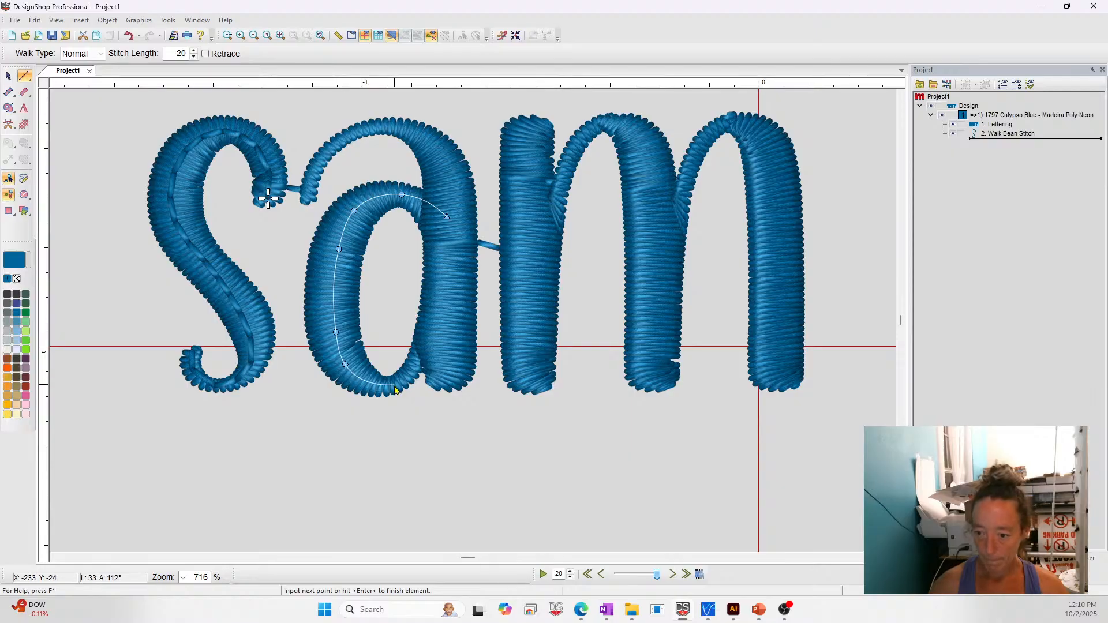
left_click(387, 384)
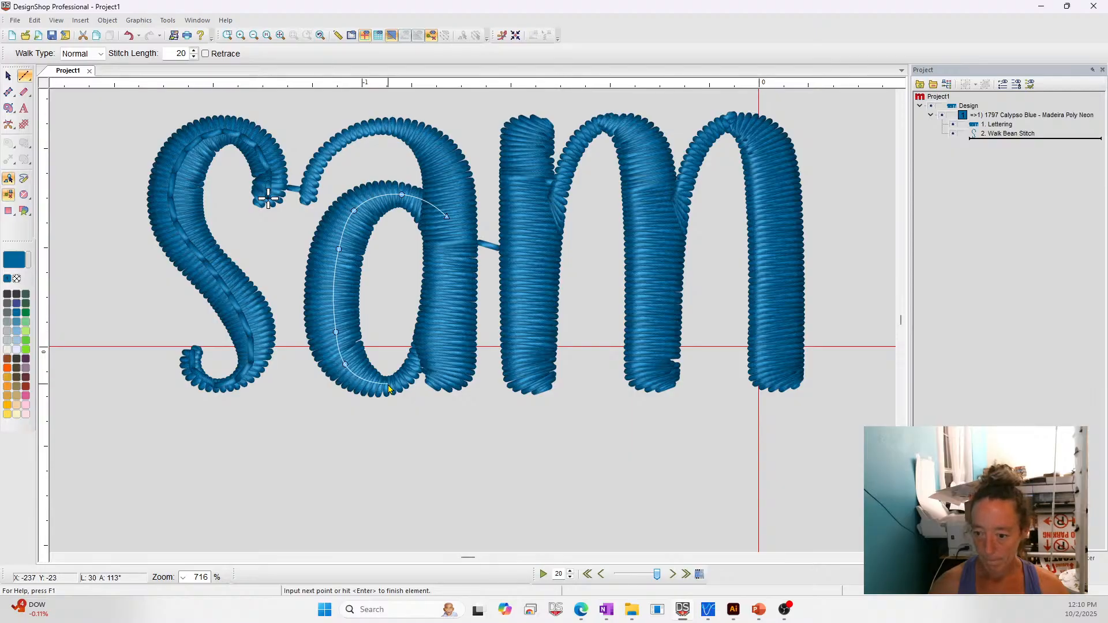
left_click(423, 354)
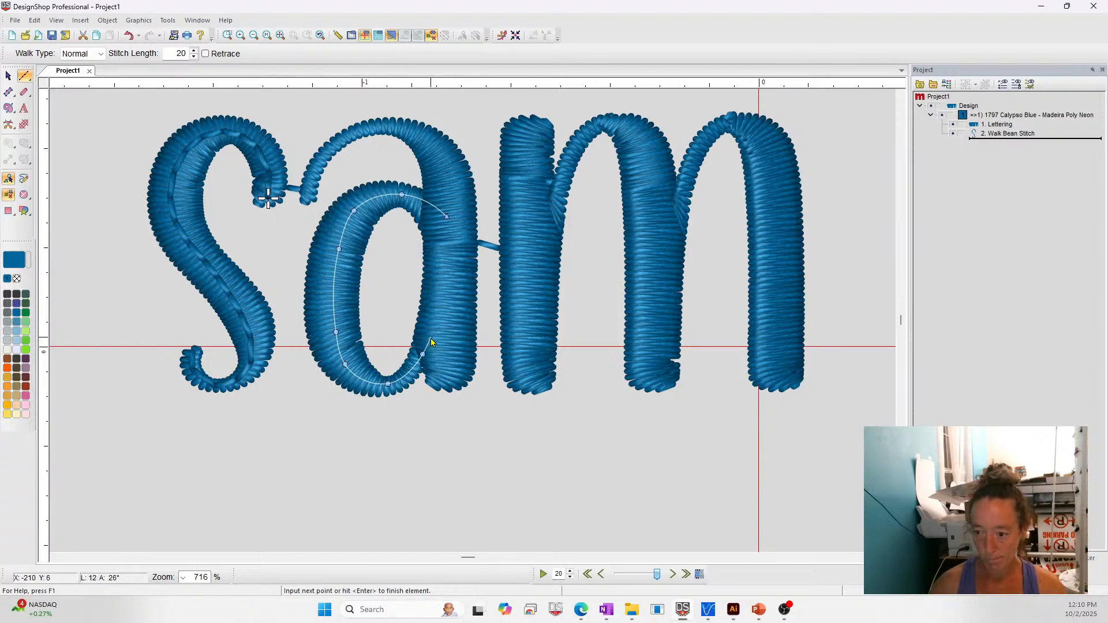
left_click(446, 326)
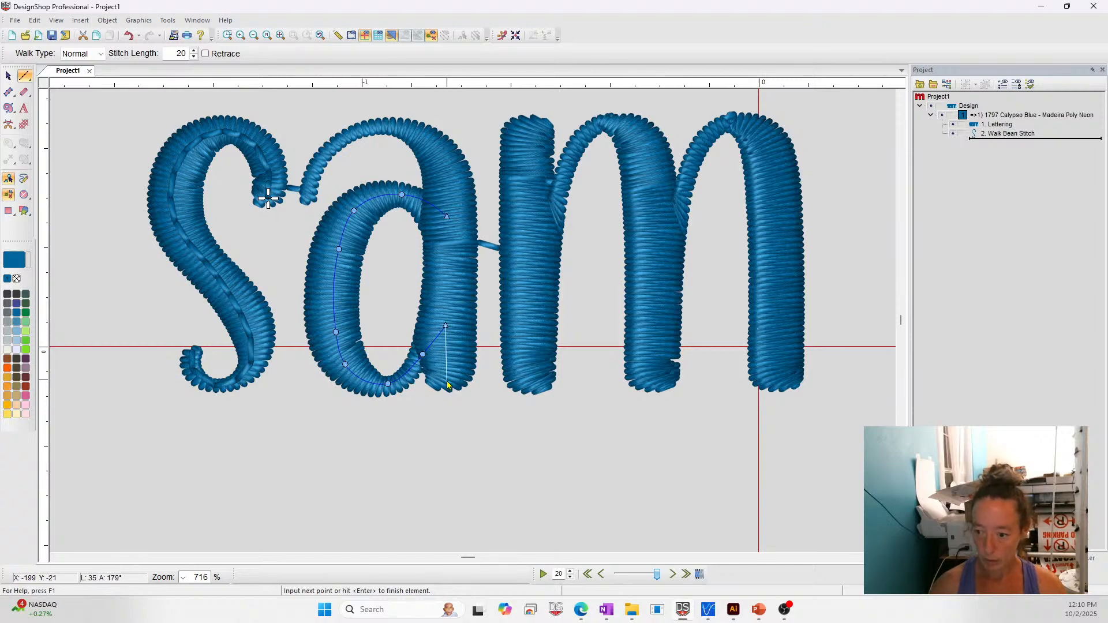
- Continue the walk stitch down the stem of the a, back up and over its top curve to the tip, and finish it
left_click(447, 379)
left_click(449, 183)
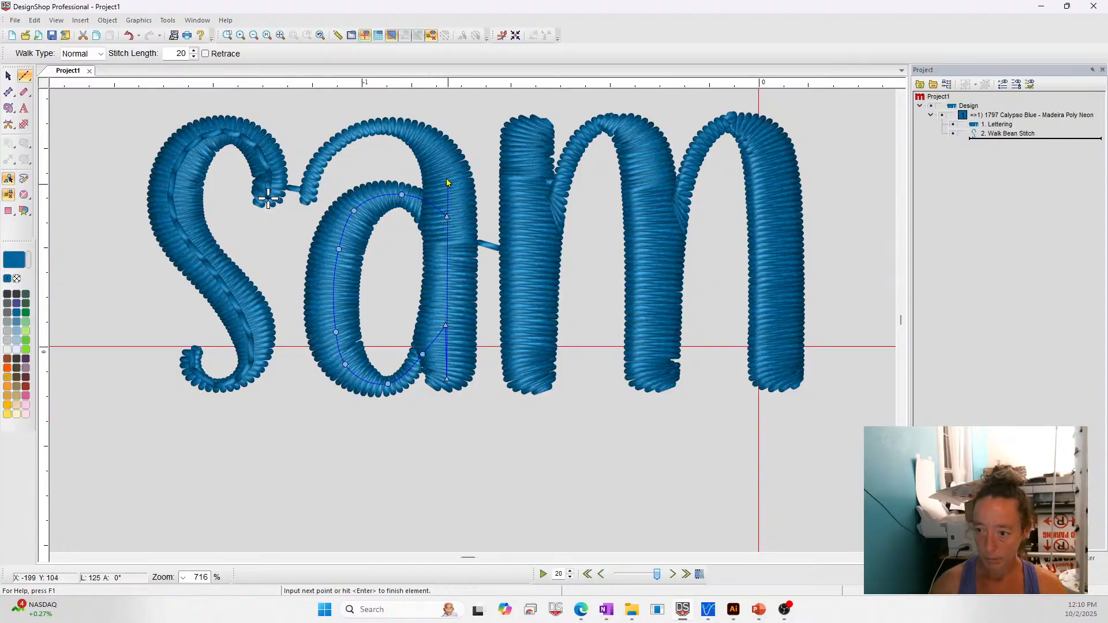
right_click(430, 143)
right_click(390, 125)
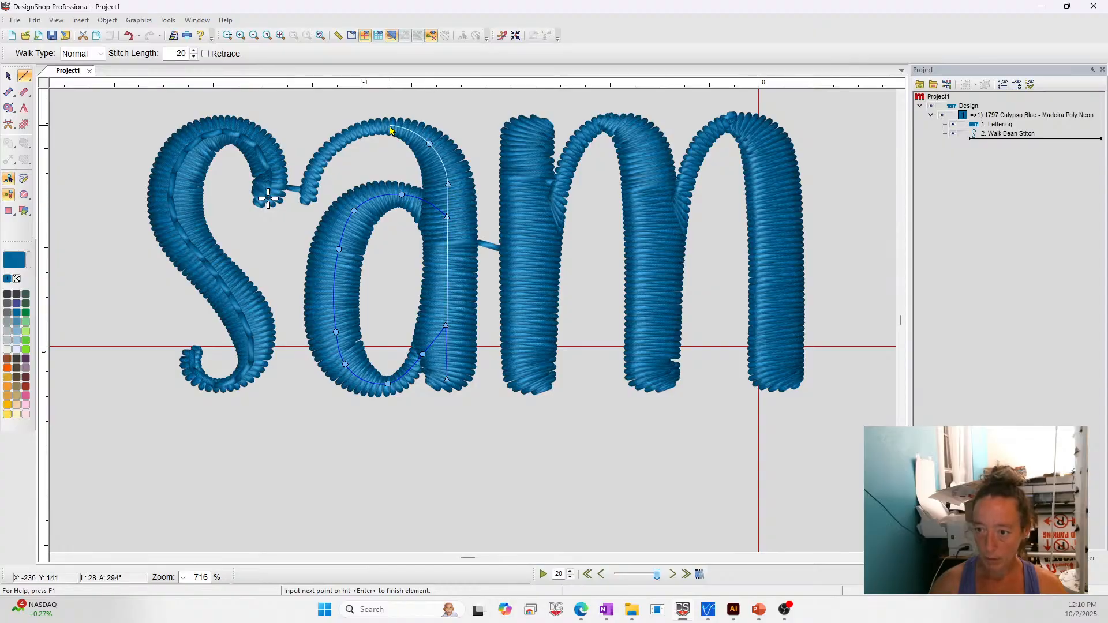
right_click(335, 145)
left_click(307, 201)
key("Return")
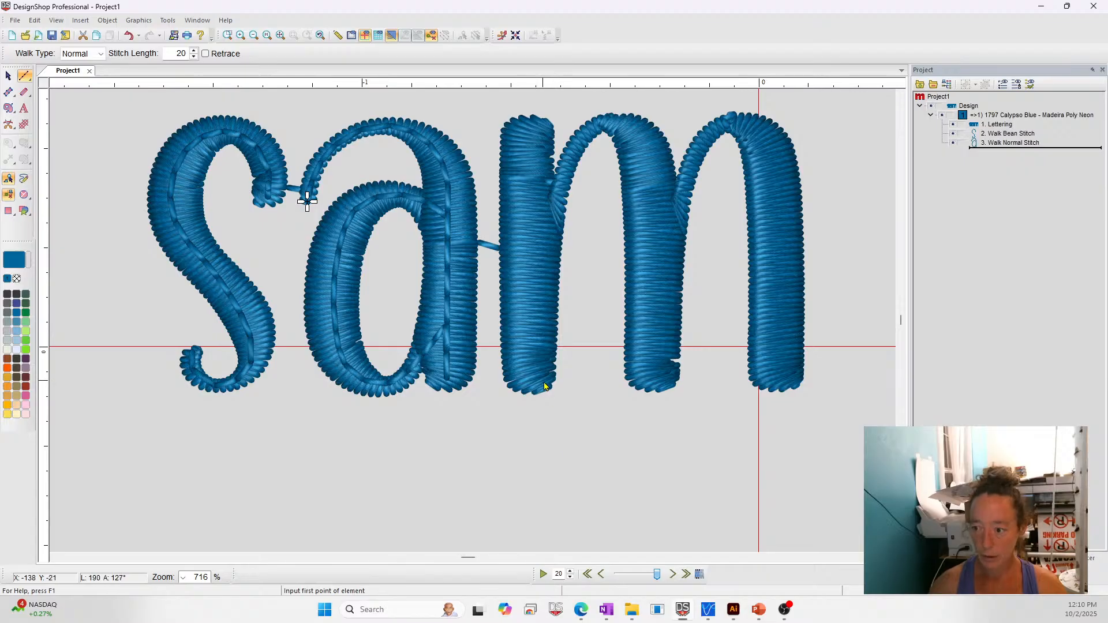
- Start a walk stitch on the first stem of the letter m, running to its top, down to its base and back to the arch junction
left_click(532, 208)
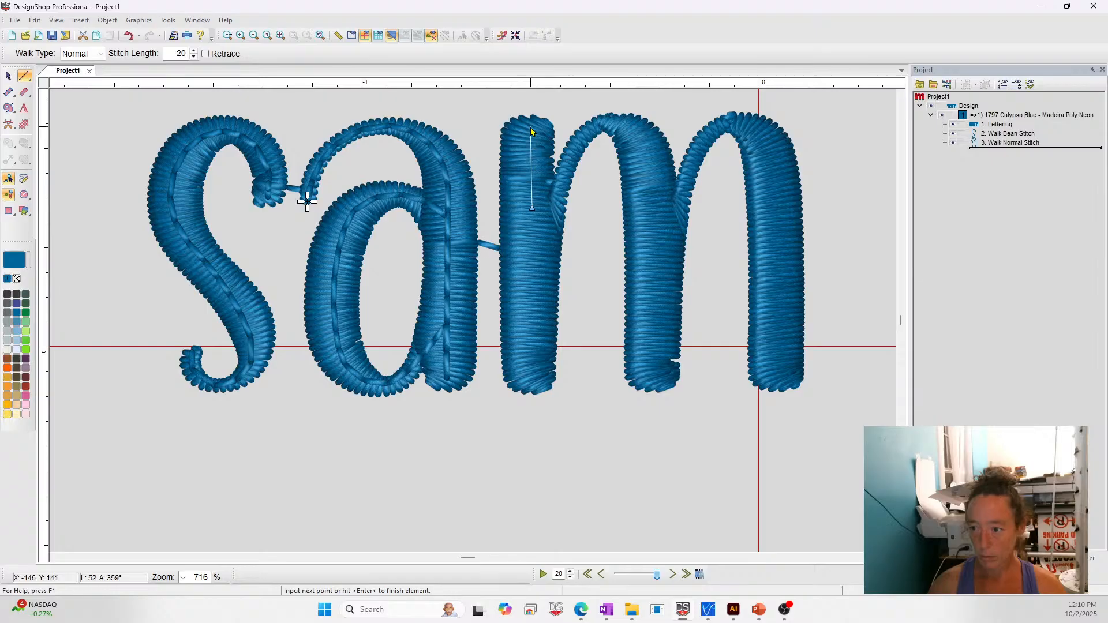
left_click(530, 126)
left_click(533, 379)
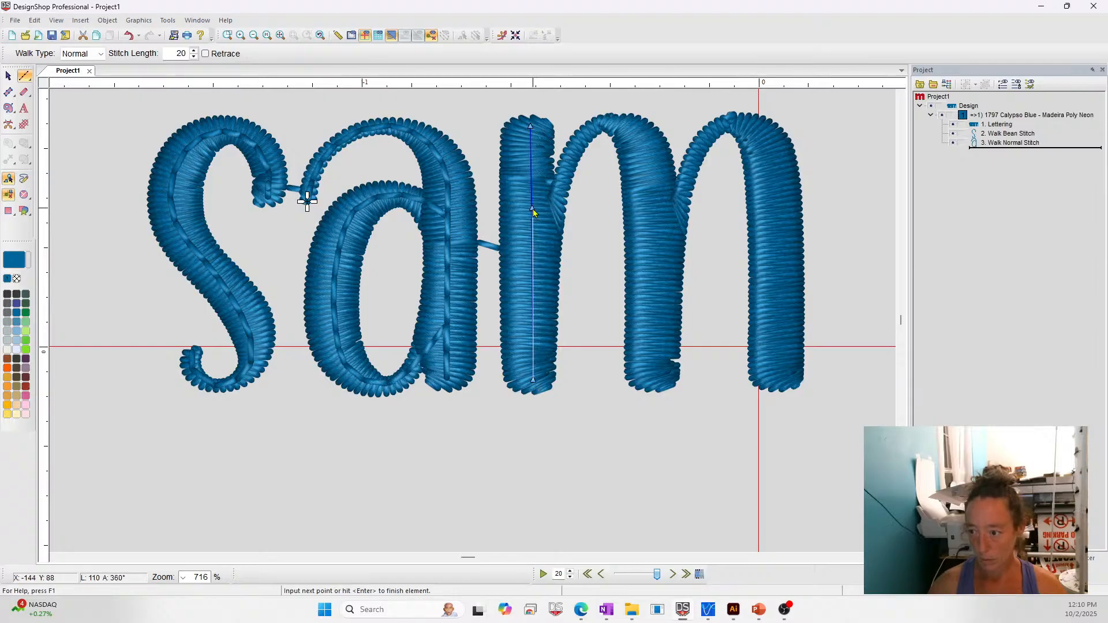
left_click(532, 210)
- Continue the walk stitch over the first arch of the m, down the middle stem to its base and back up to the second arch
right_click(569, 148)
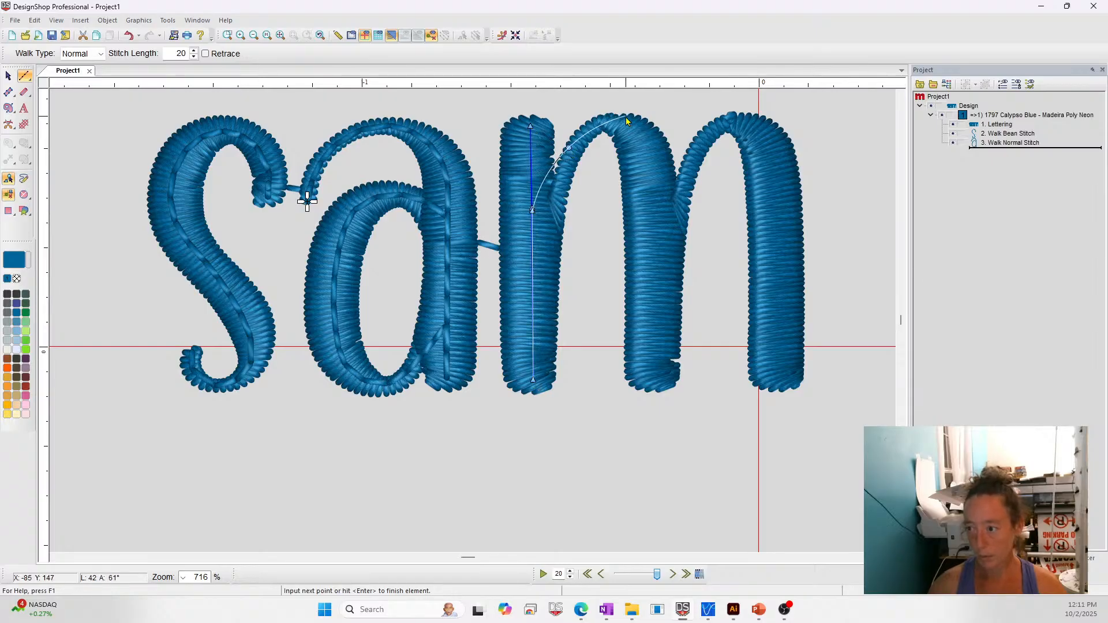
right_click(609, 125)
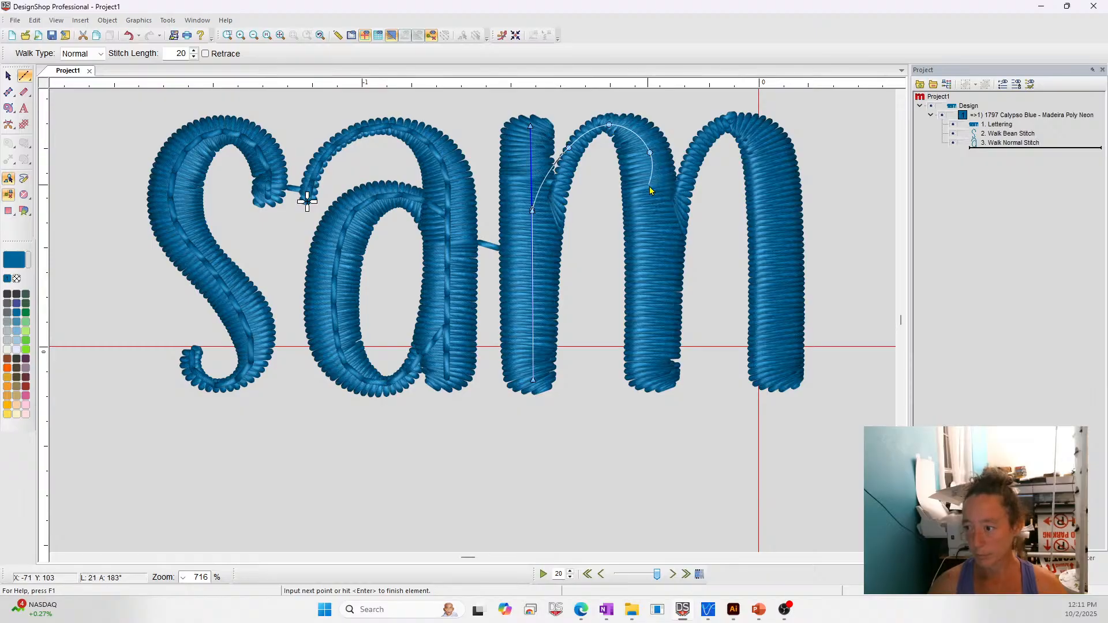
right_click(651, 153)
key("BackSpace")
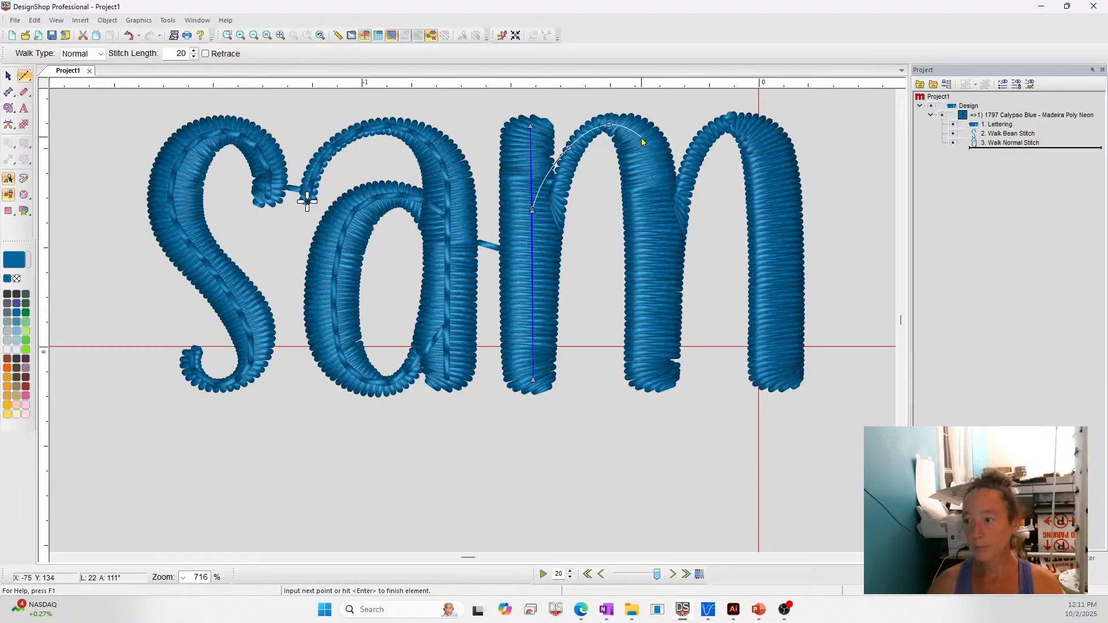
right_click(642, 141)
right_click(653, 168)
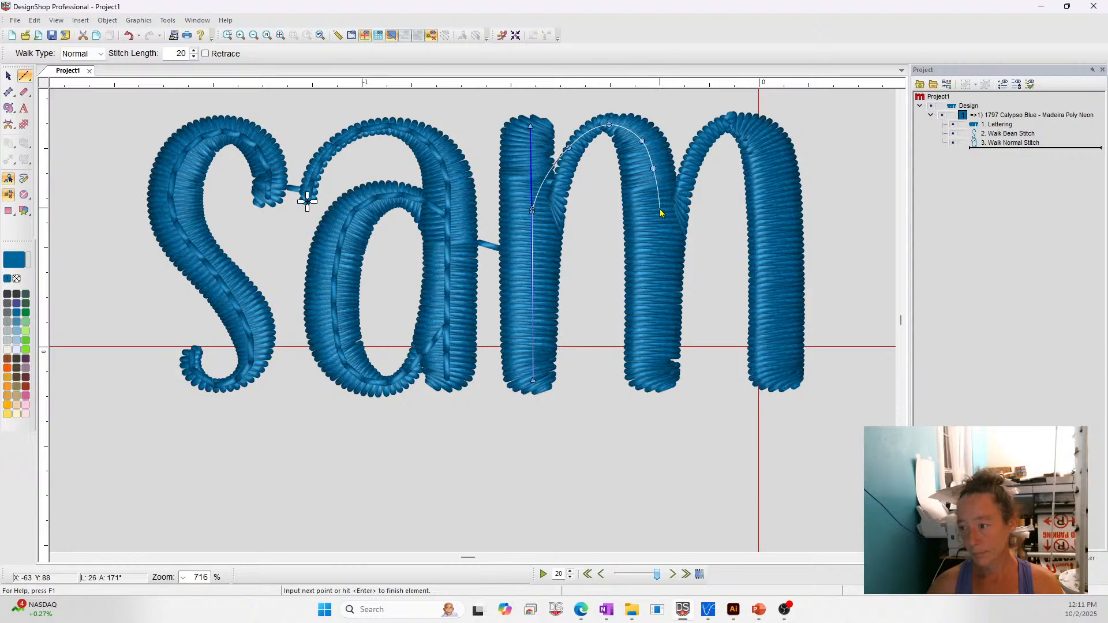
left_click(659, 210)
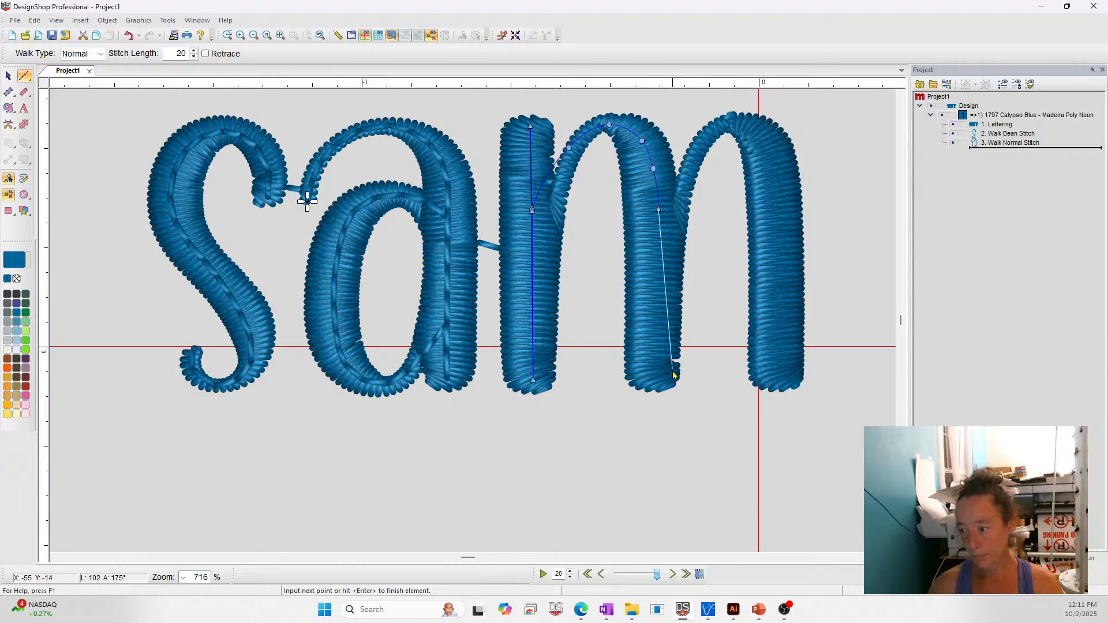
left_click(656, 376)
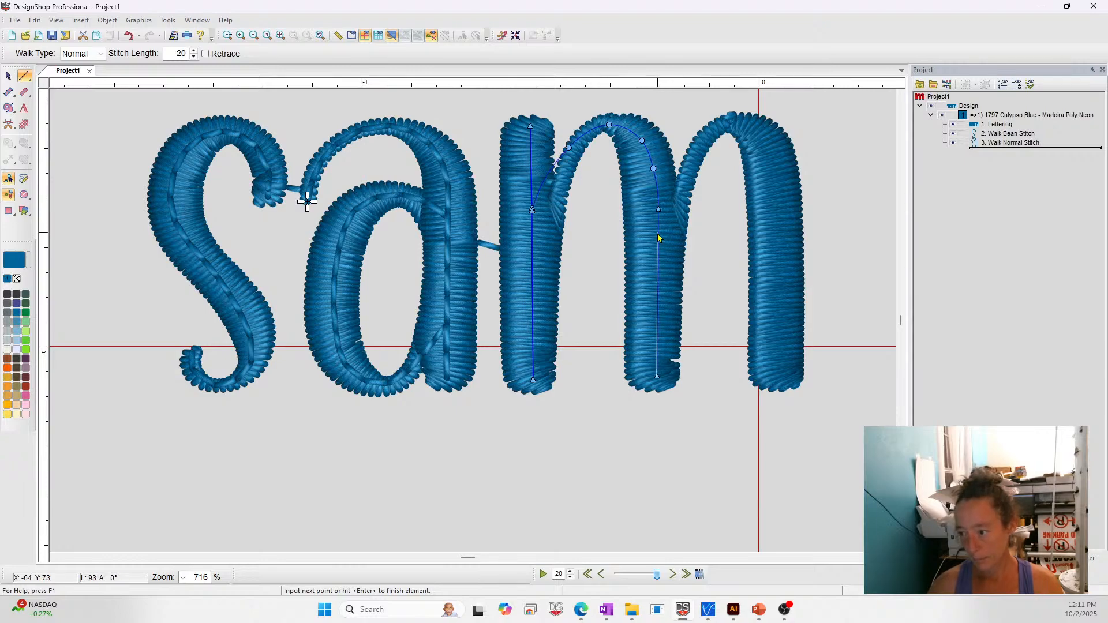
left_click(658, 235)
- Continue the walk stitch with curve points up and over the second arch of the m, removing the misplaced points past its peak
right_click(682, 181)
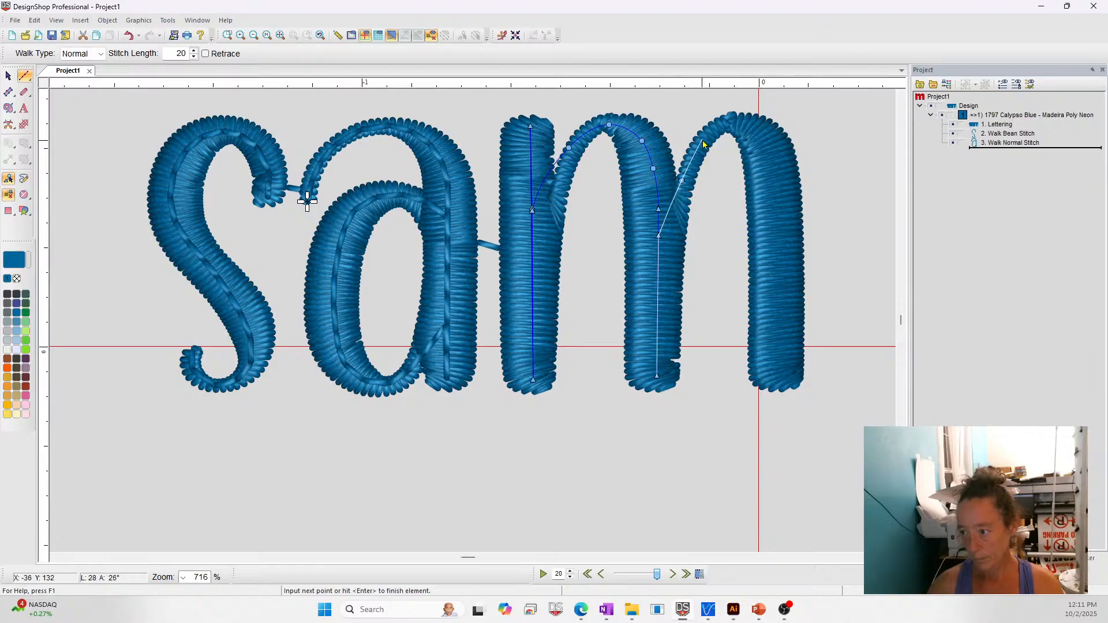
right_click(705, 133)
right_click(744, 121)
right_click(770, 134)
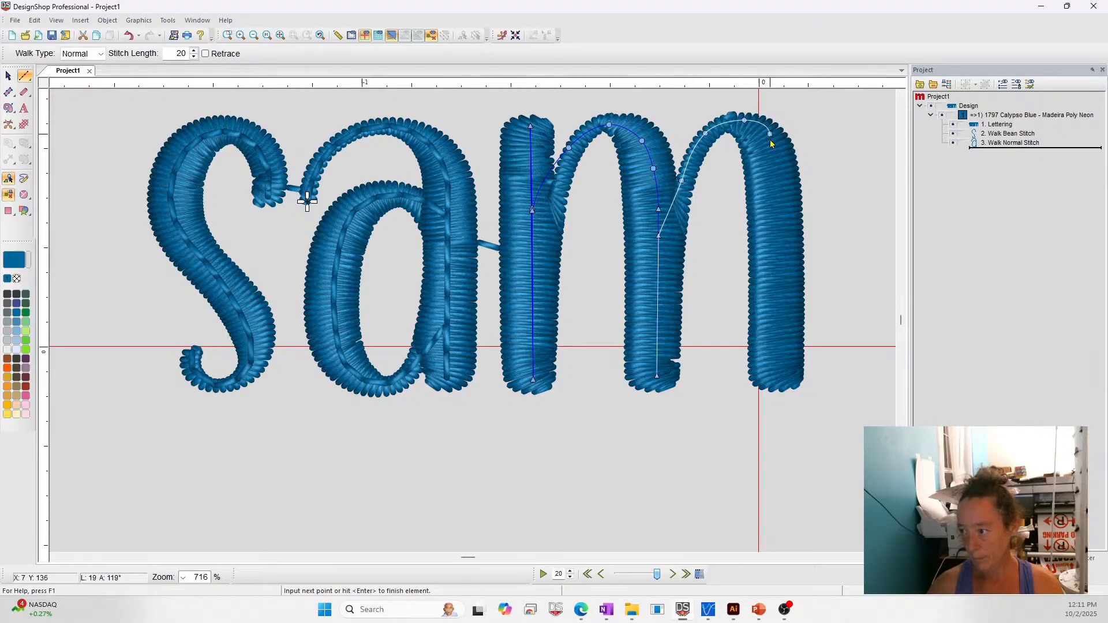
key("BackSpace")
key("BackSpace")
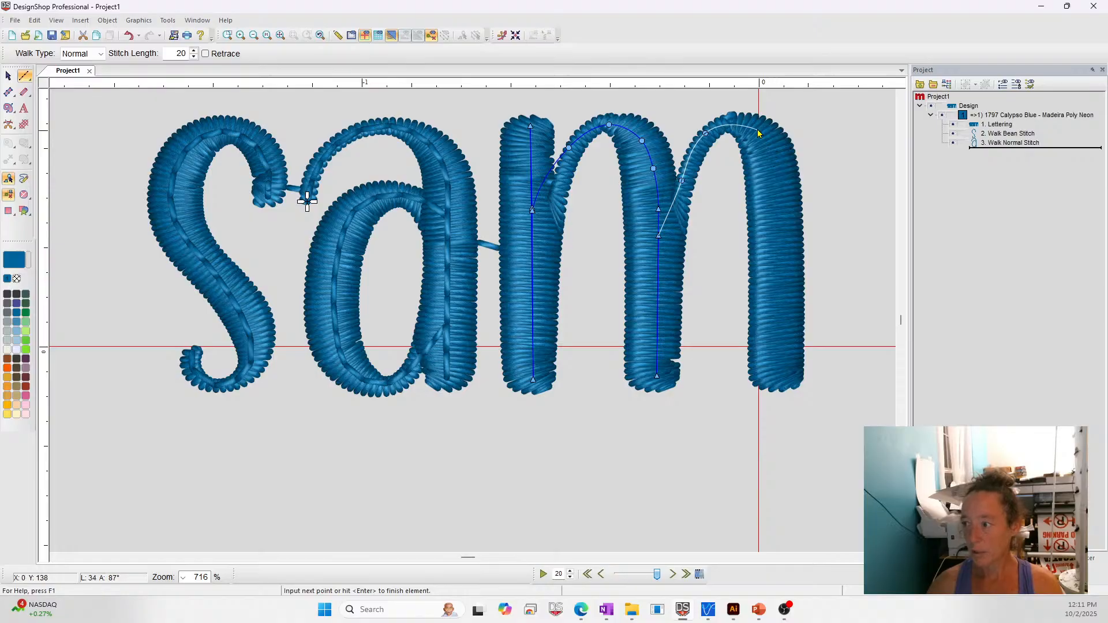
- Curve the walk stitch around the far shoulder of the second arch, run it straight down the last stem to its base and finish it
right_click(753, 130)
right_click(772, 160)
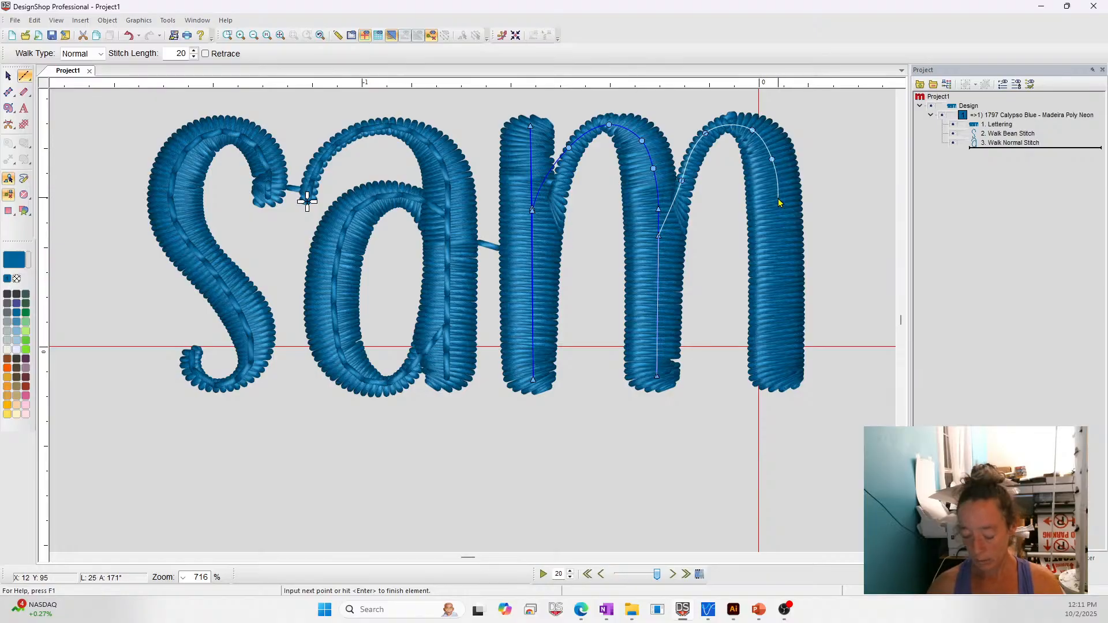
key("BackSpace")
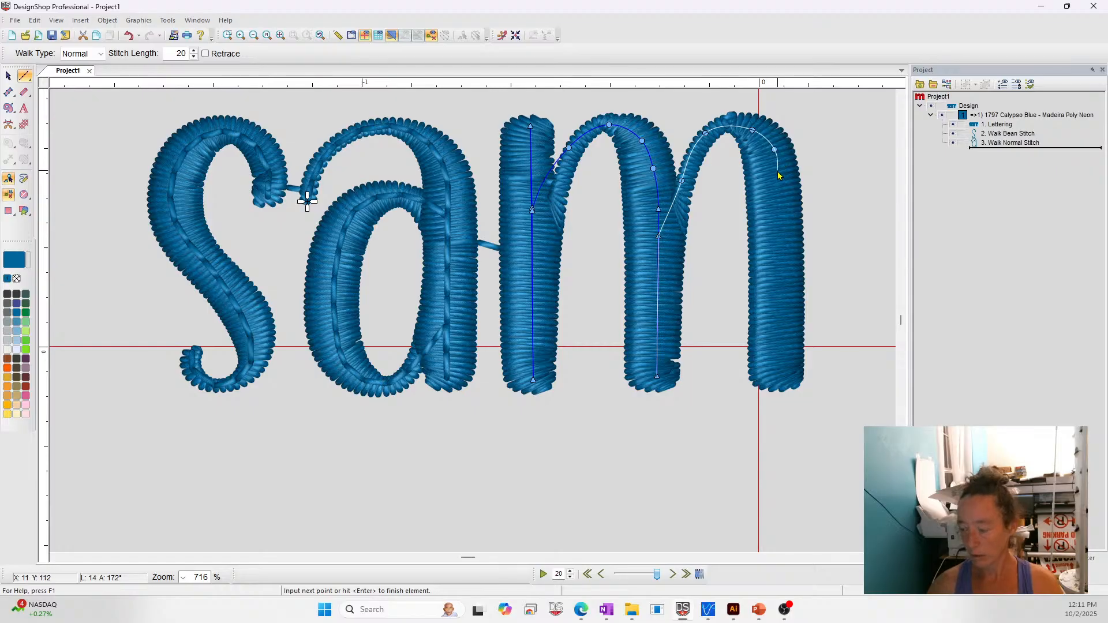
right_click(773, 159)
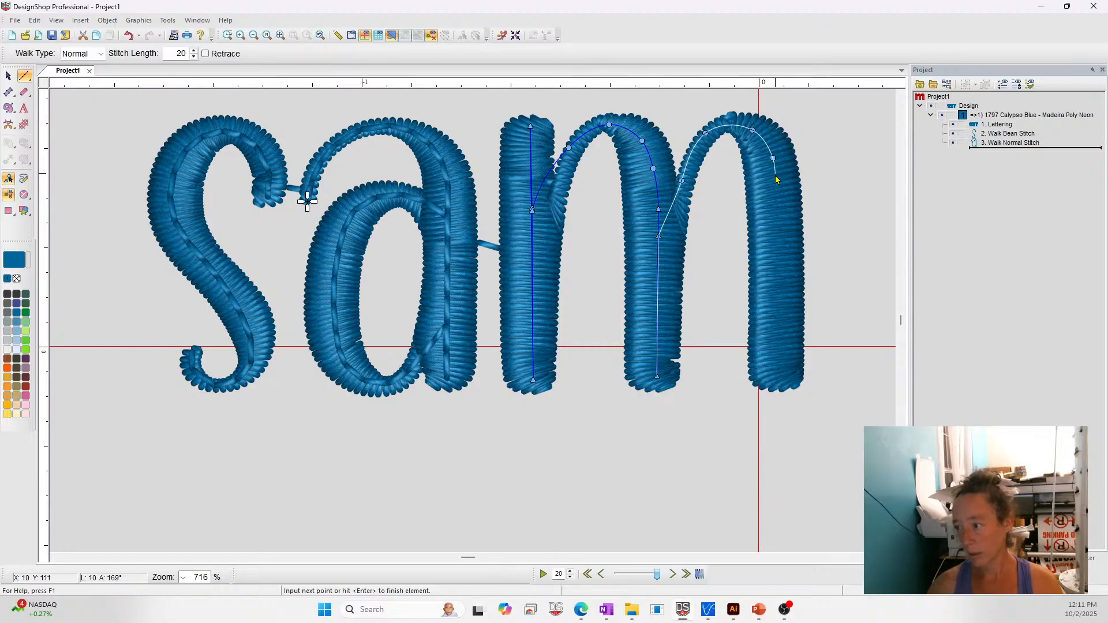
left_click(775, 180)
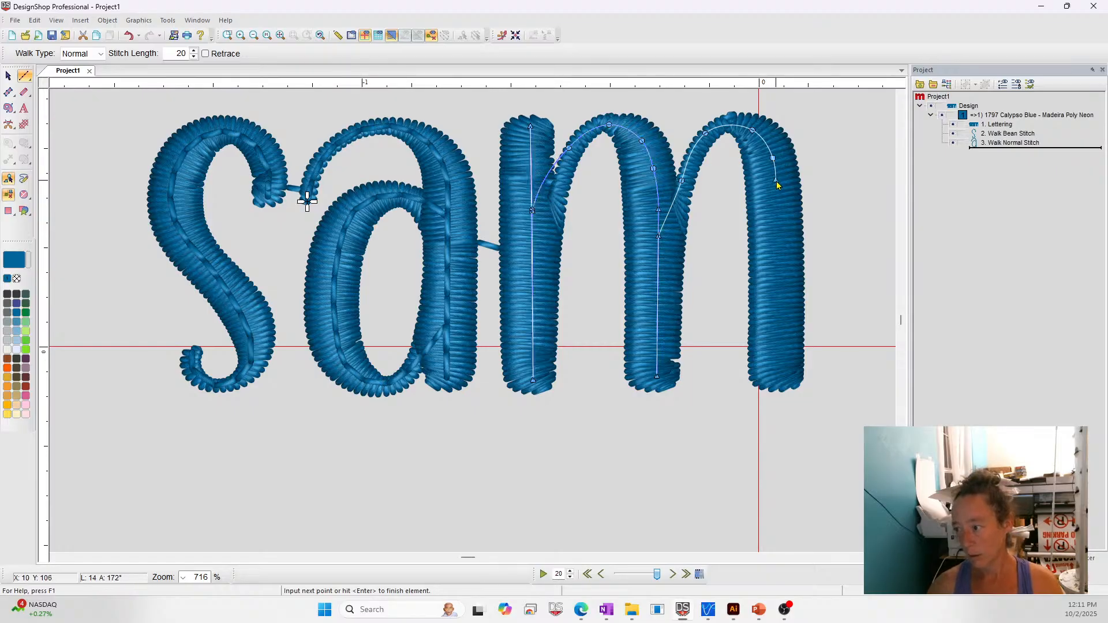
left_click(781, 386)
key("Return")
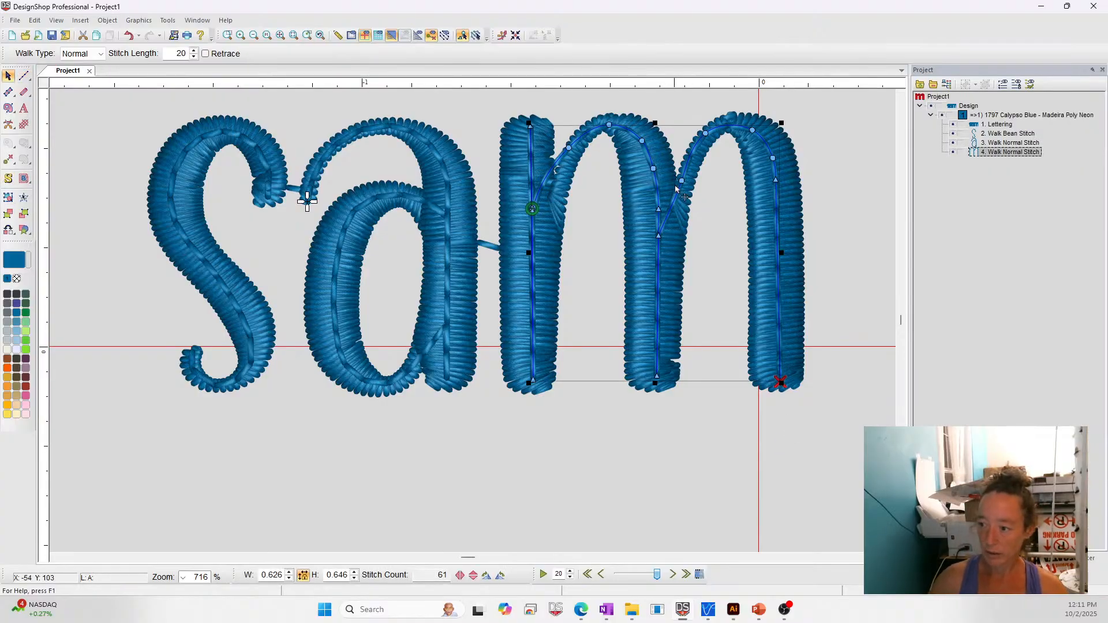
- Lower the point where the second arch of the m leaves the middle stem and adjust the curve of the rising arch
left_click_drag(659, 236, 658, 260)
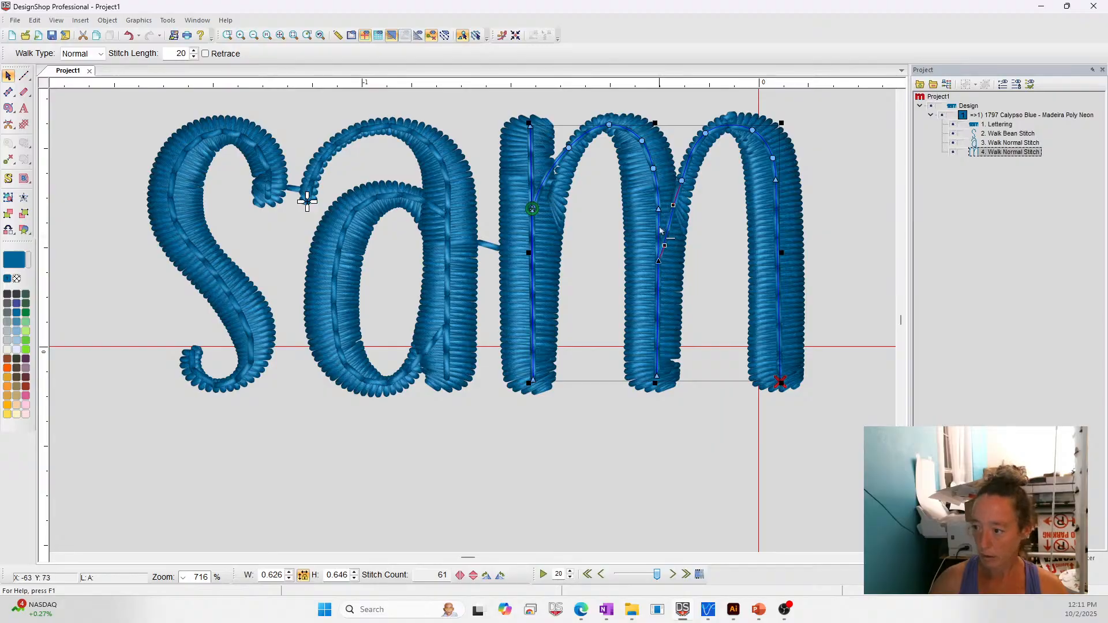
left_click(682, 181)
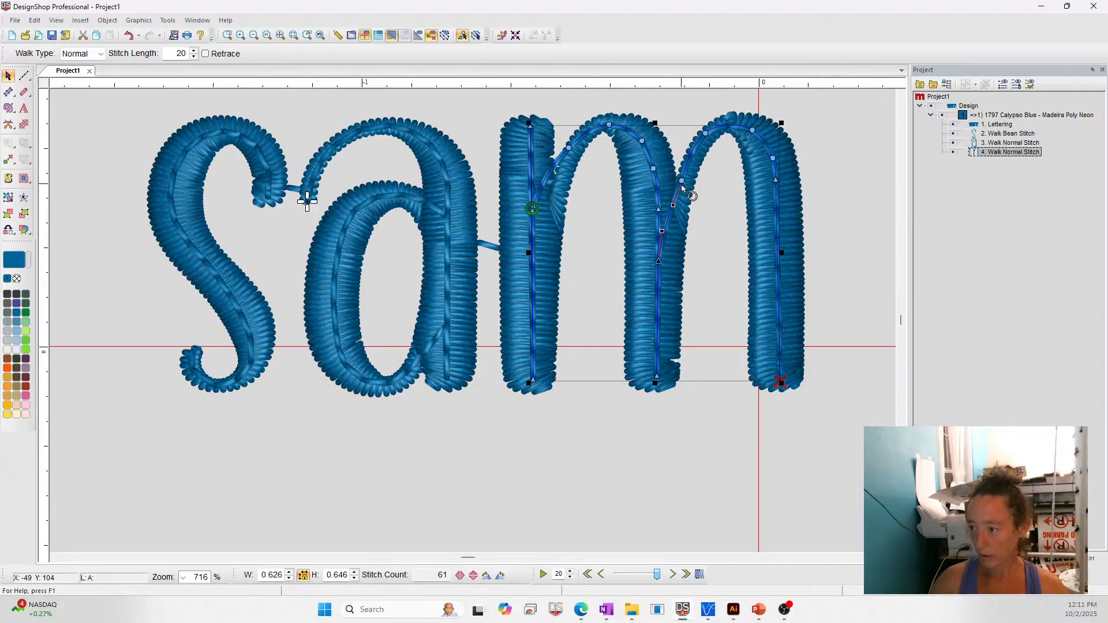
left_click_drag(682, 182, 716, 132)
- Hide the original lettering and set the walk type of all three traced letters to Bean
left_click(1006, 124)
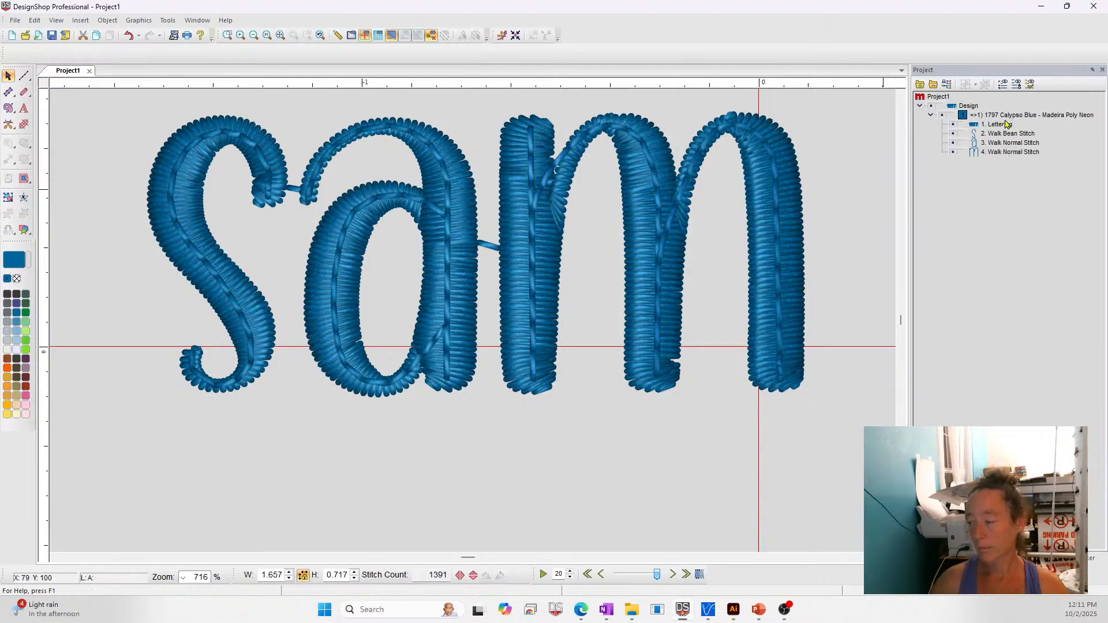
left_click(953, 124)
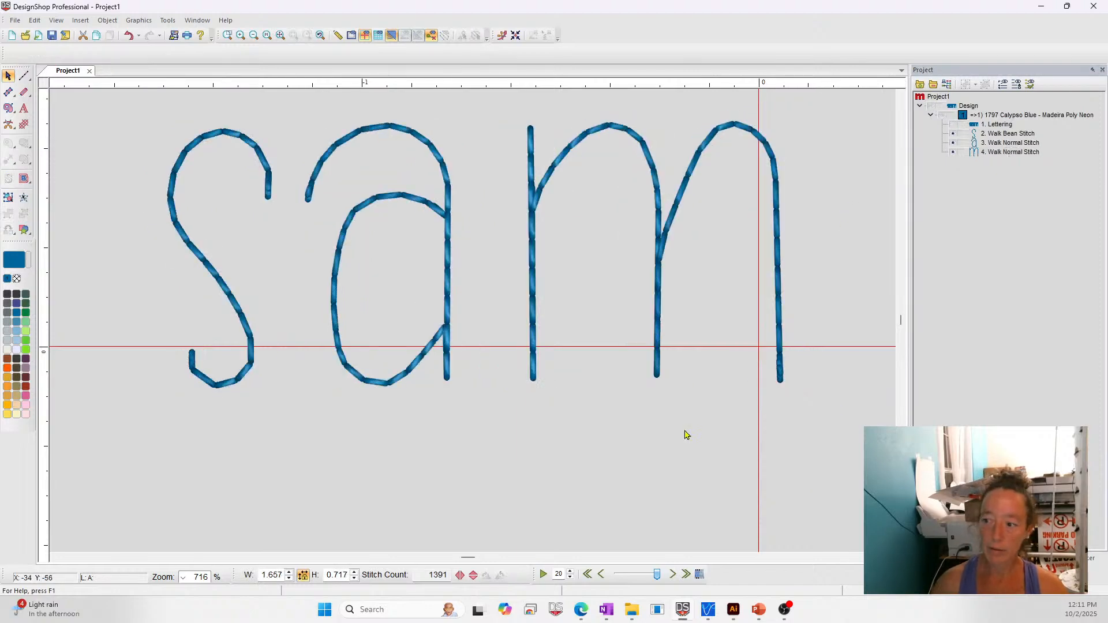
left_click_drag(121, 114, 815, 431)
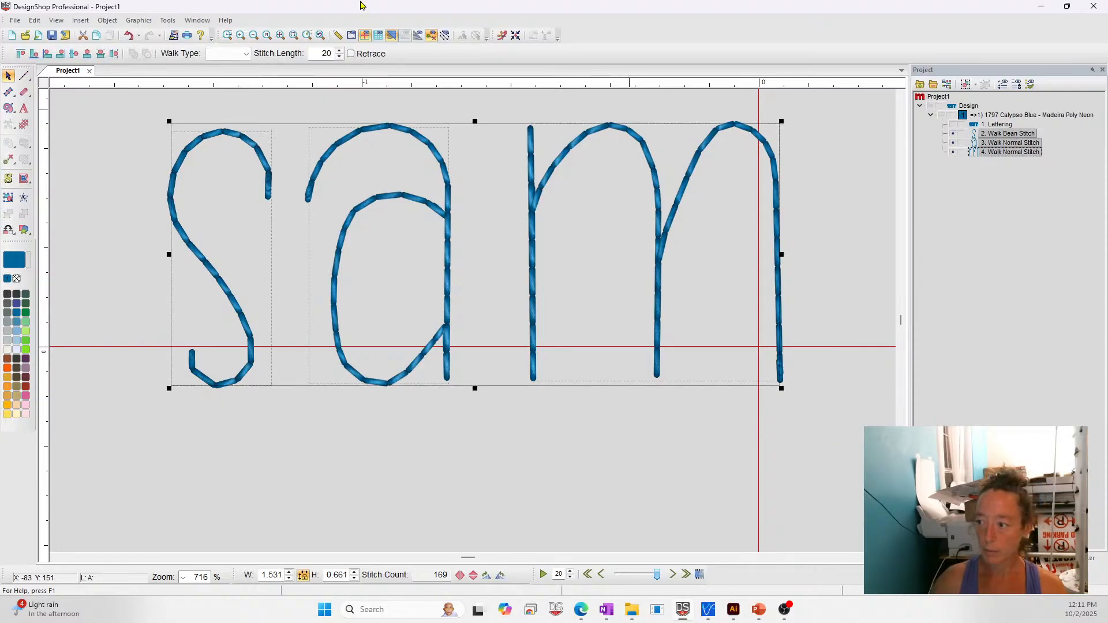
left_click(245, 53)
left_click(224, 81)
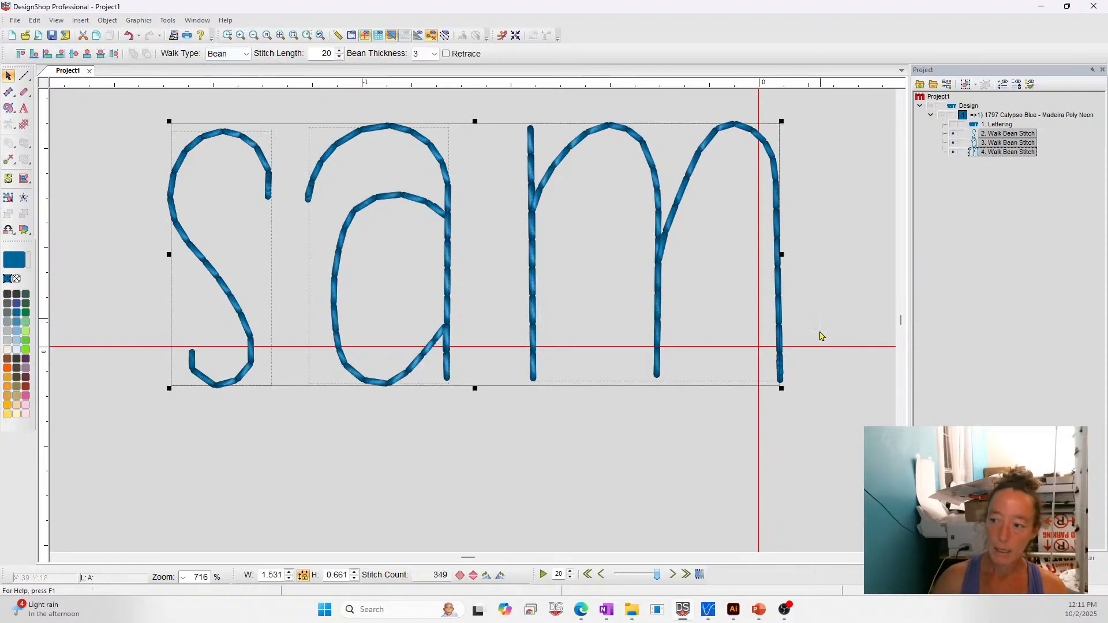
left_click(794, 470)
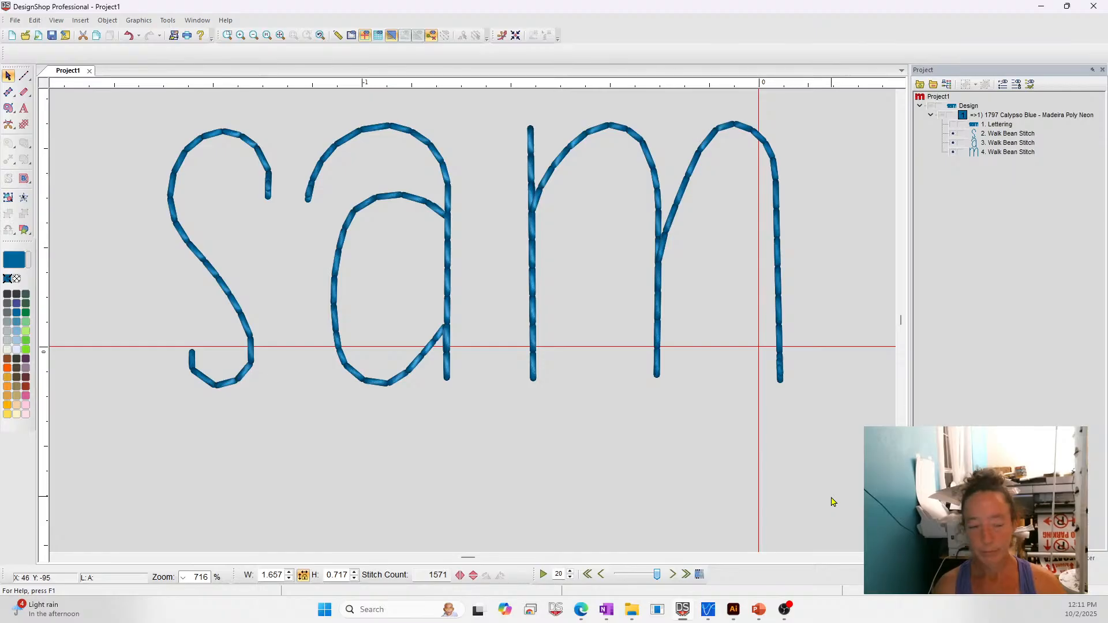
- Try the Decorative walk type with a chain stitch pattern on all three traced letters
left_click(1010, 133)
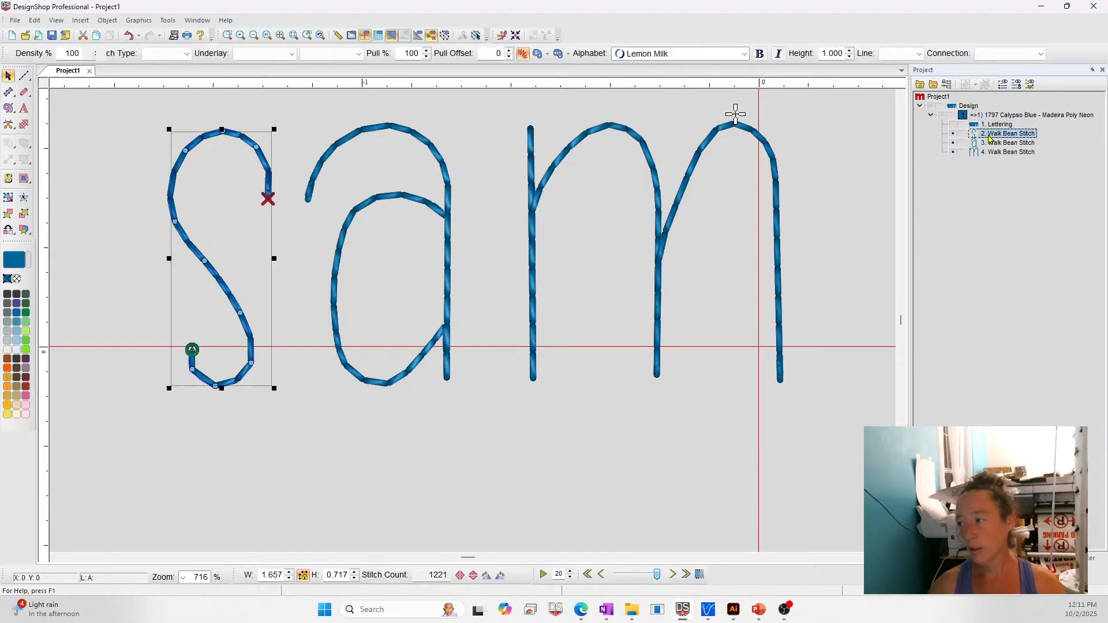
left_click(1011, 153, "shift")
left_click(245, 53)
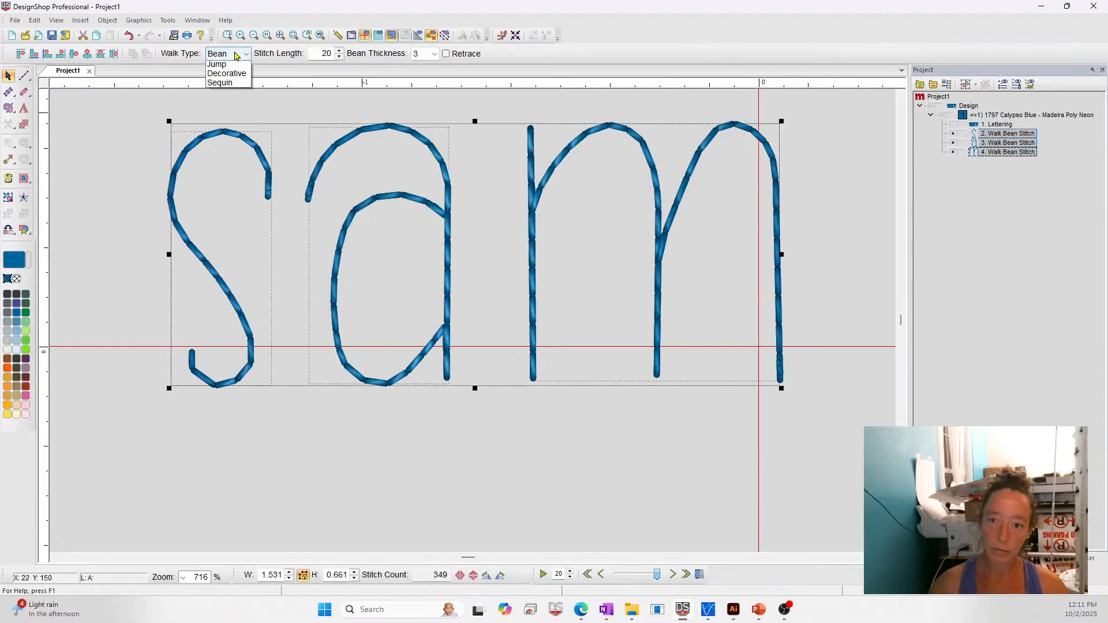
left_click(226, 93)
left_click(350, 54)
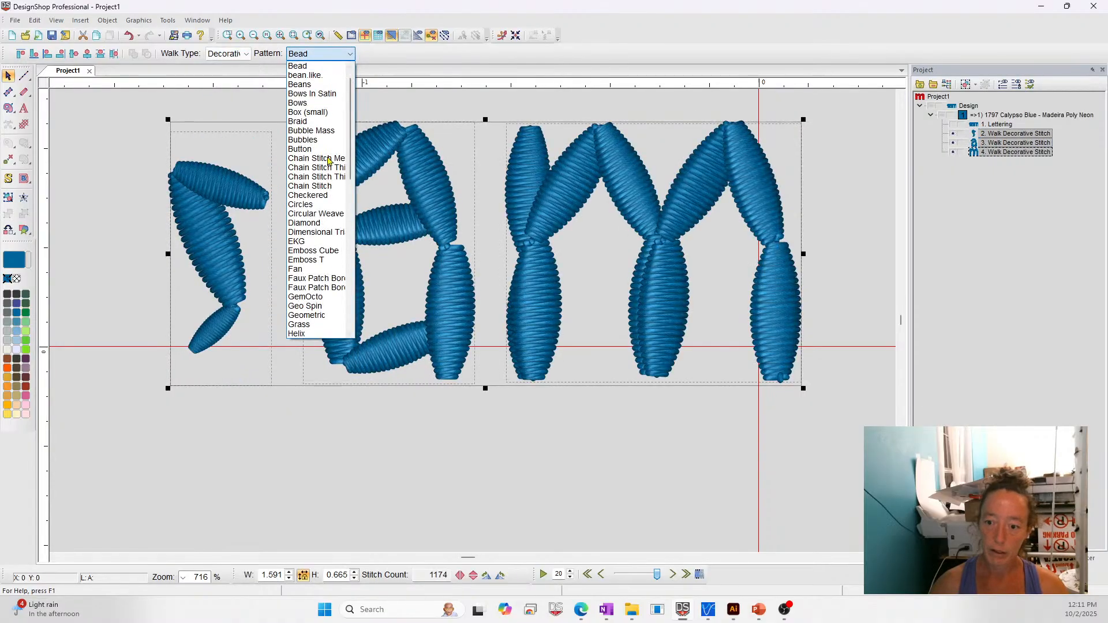
left_click(316, 176)
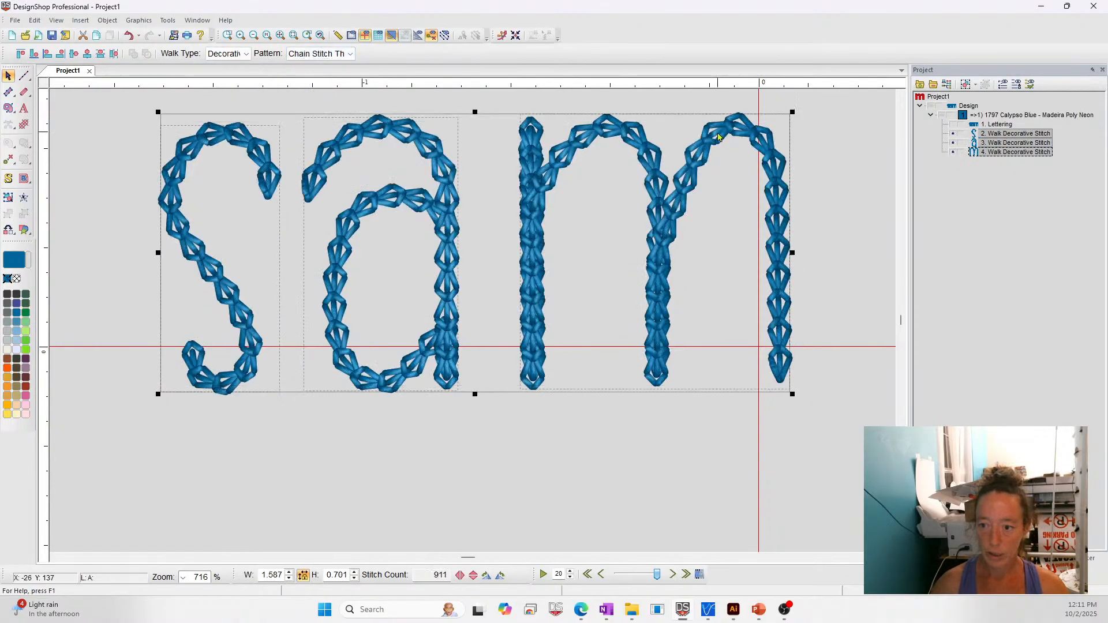
right_click(445, 198)
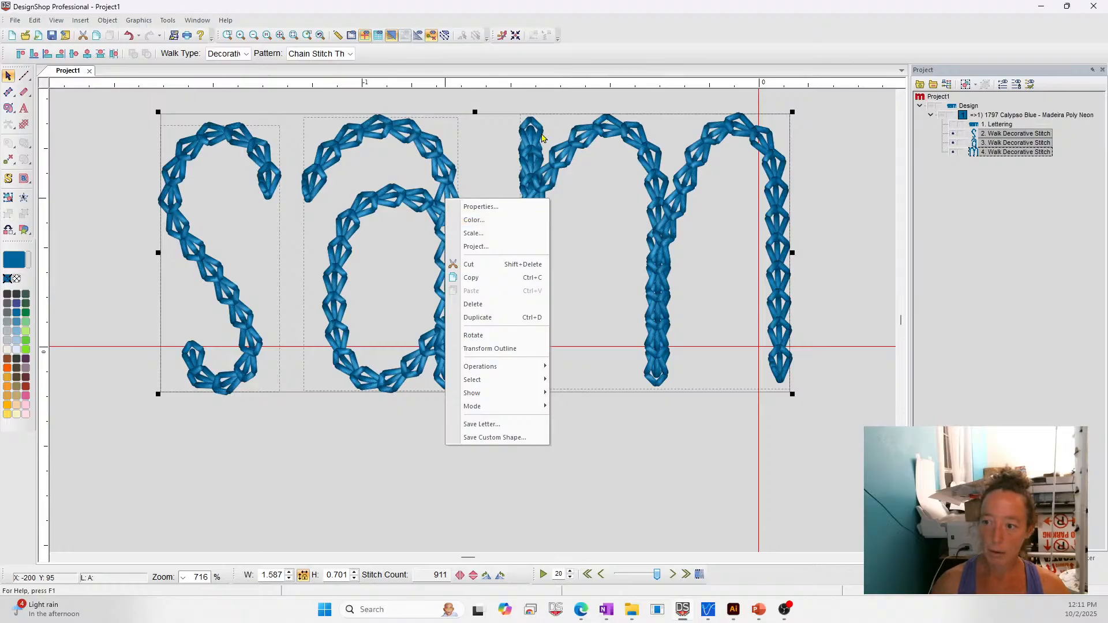
left_click(699, 529)
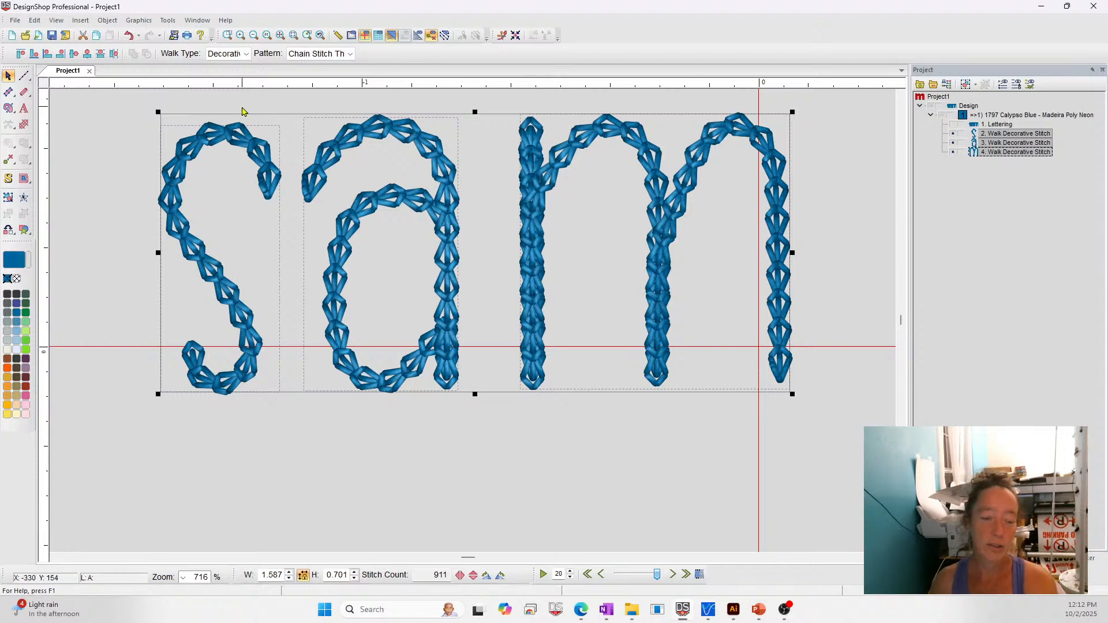
- Set the walk type of the three traced letters back to Bean and deselect them
left_click(224, 54)
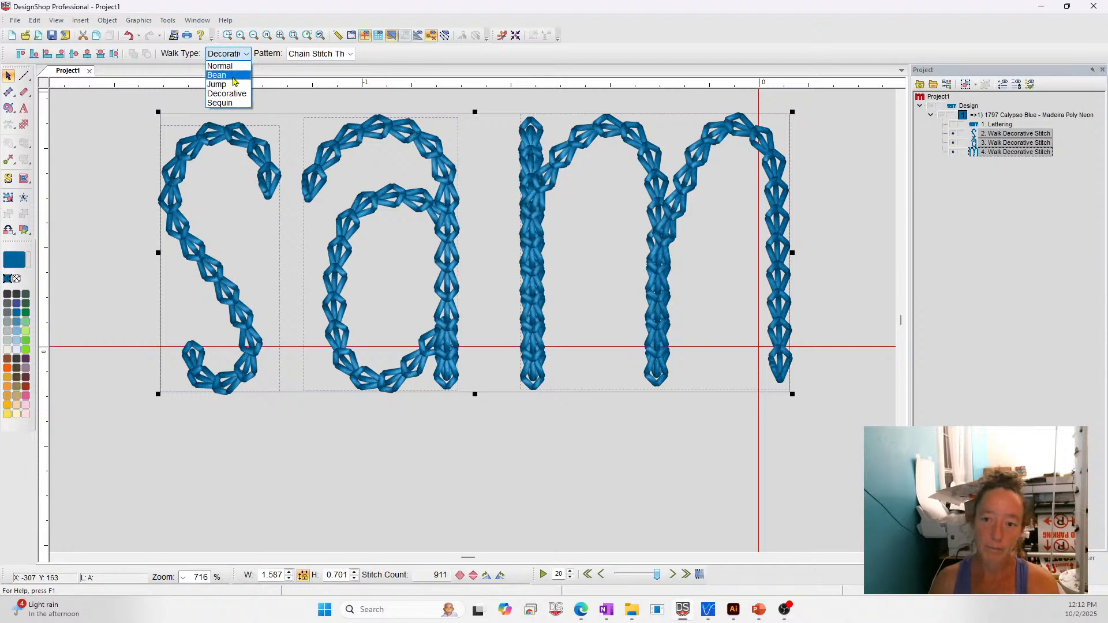
left_click(223, 86)
left_click(828, 418)
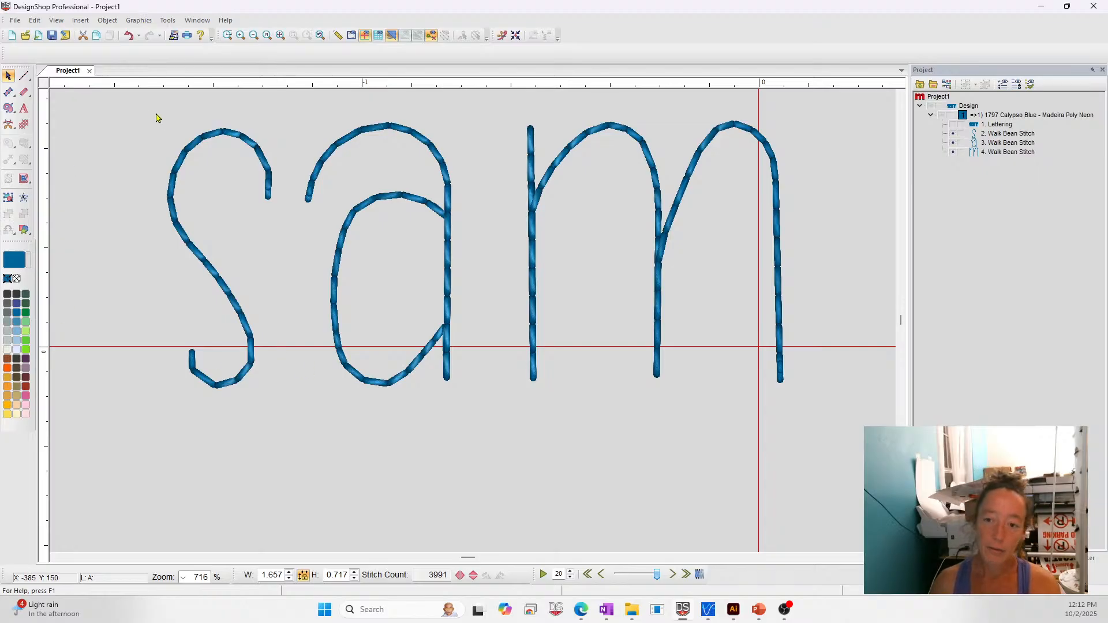
- Examine the Save Letter options for the traced s and cancel without saving it
left_click_drag(138, 109, 321, 466)
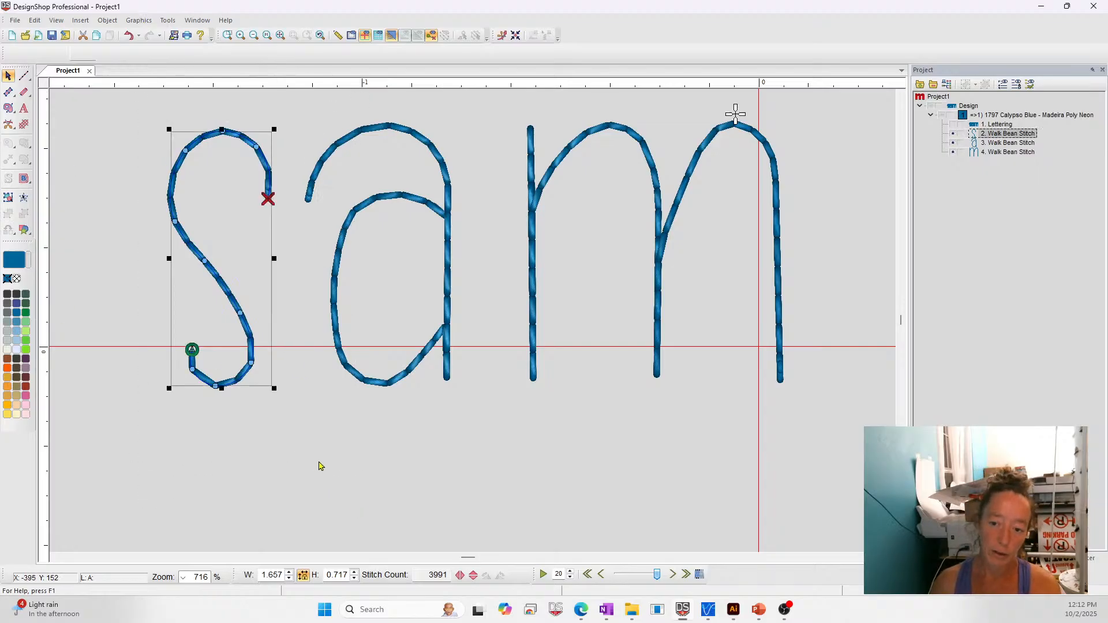
right_click(222, 244)
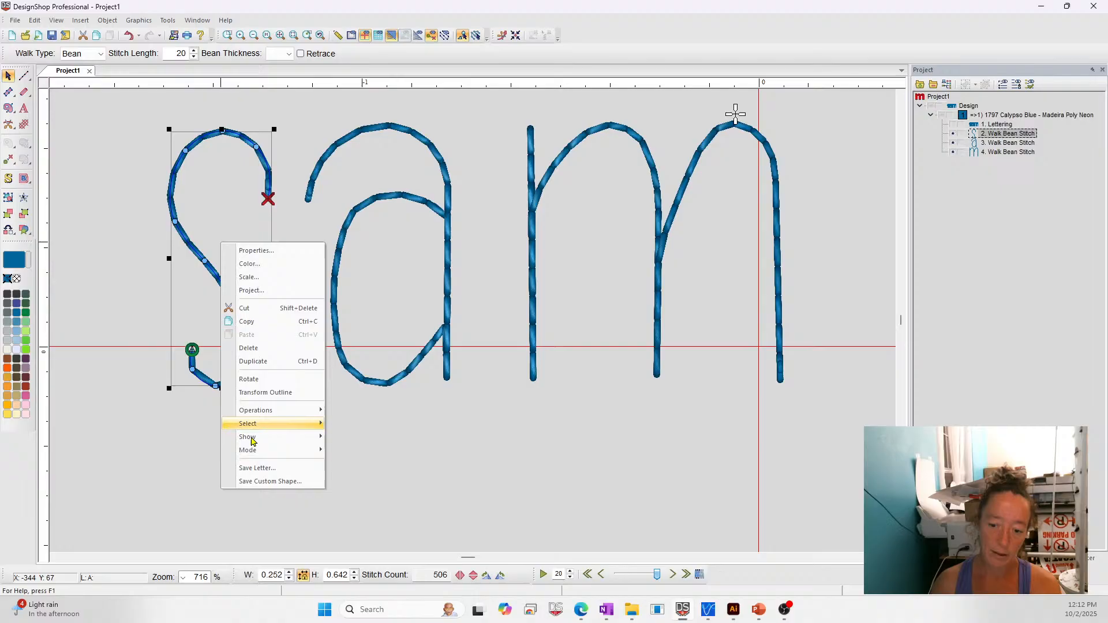
left_click(265, 468)
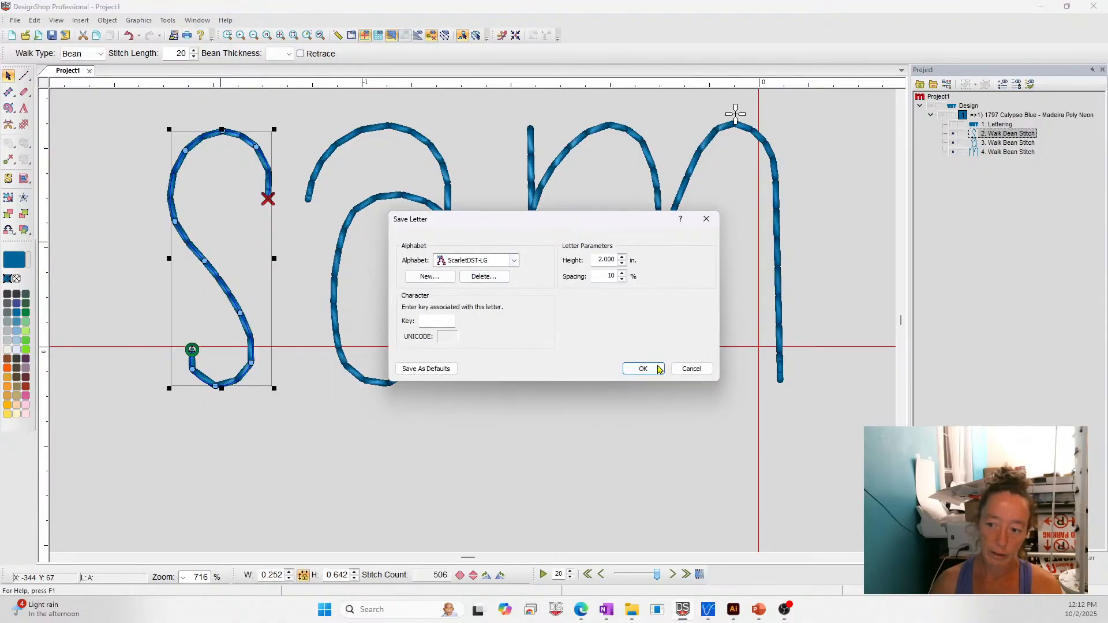
left_click(691, 369)
left_click(400, 476)
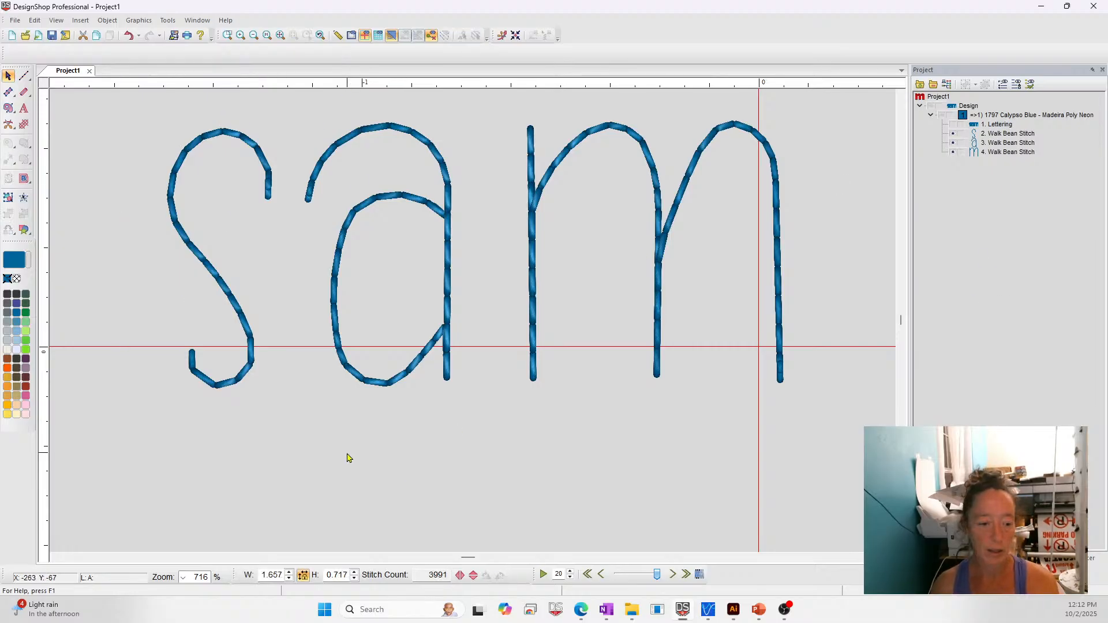
left_click(189, 20)
mouse_move(116, 21)
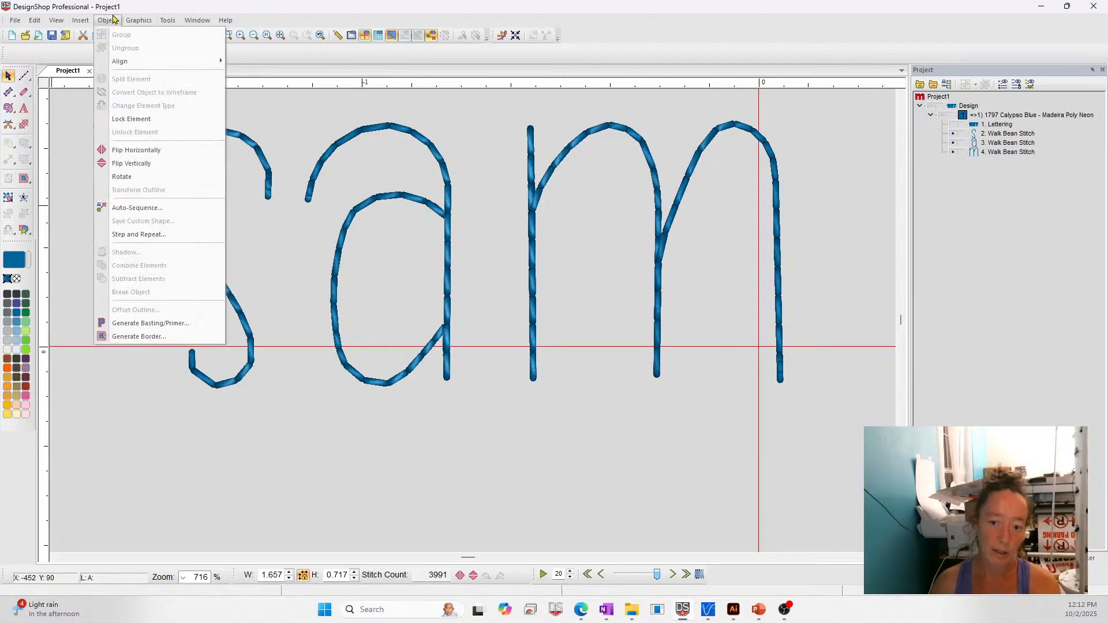
mouse_move(165, 24)
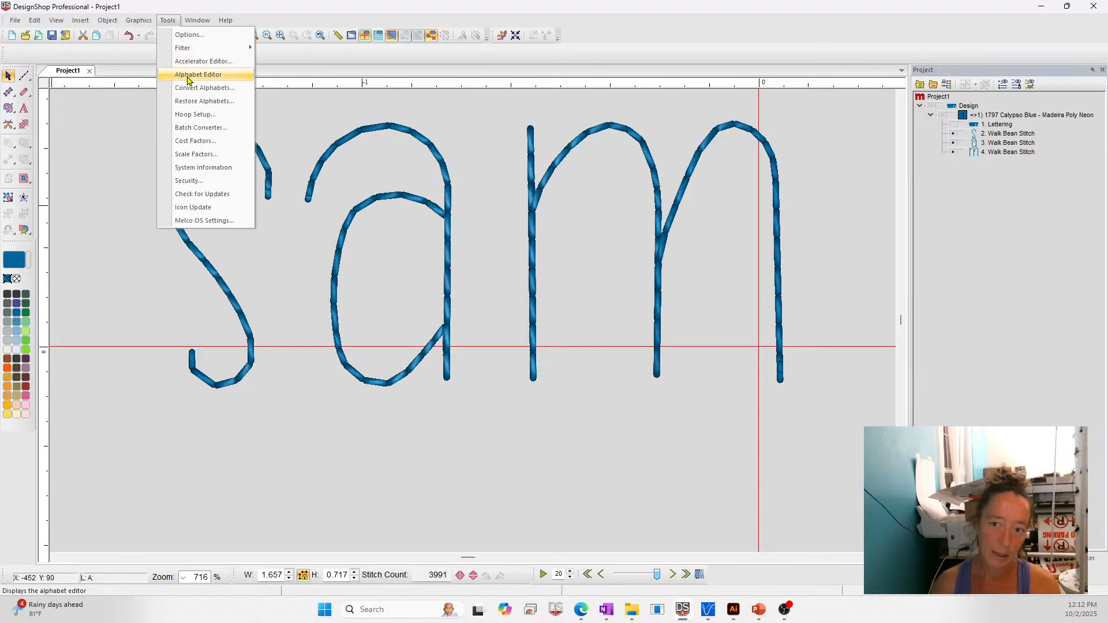
left_click(97, 135)
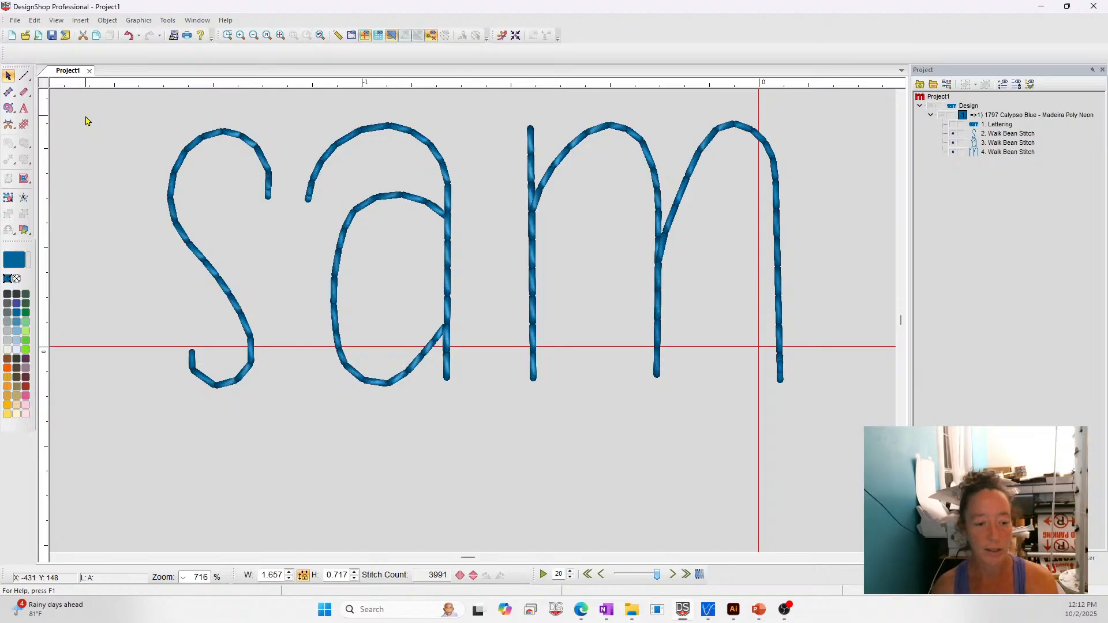
mouse_move(759, 609)
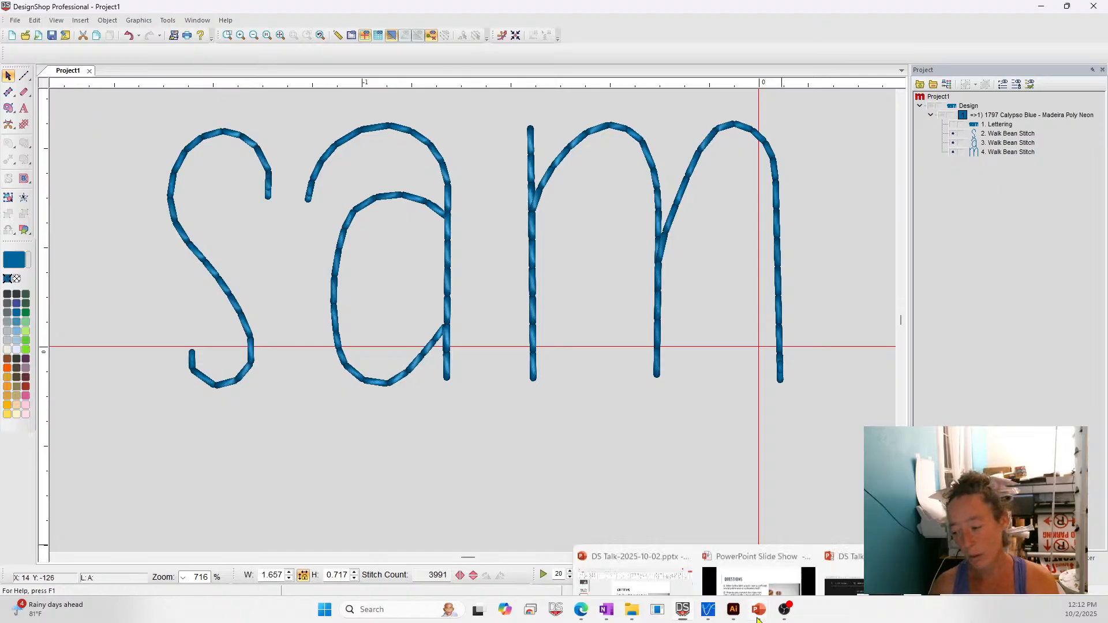
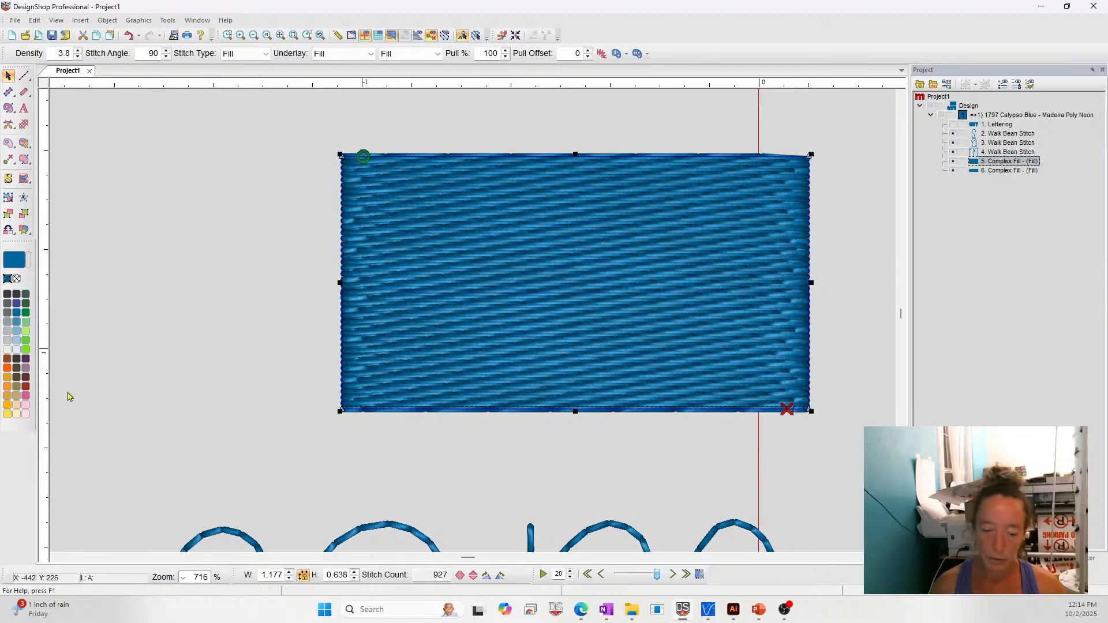
- Recolour the large rectangular fill to 1687 Sterling Silver and the smaller lower fill to 1615 Battleship
left_click(8, 340)
left_click(704, 356)
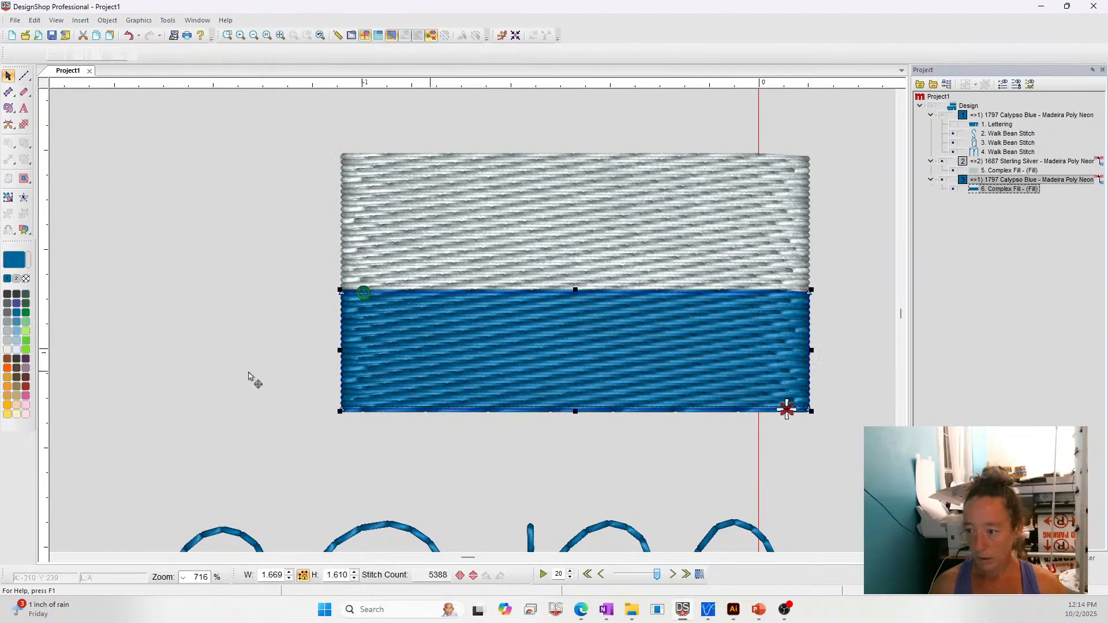
left_click(7, 321)
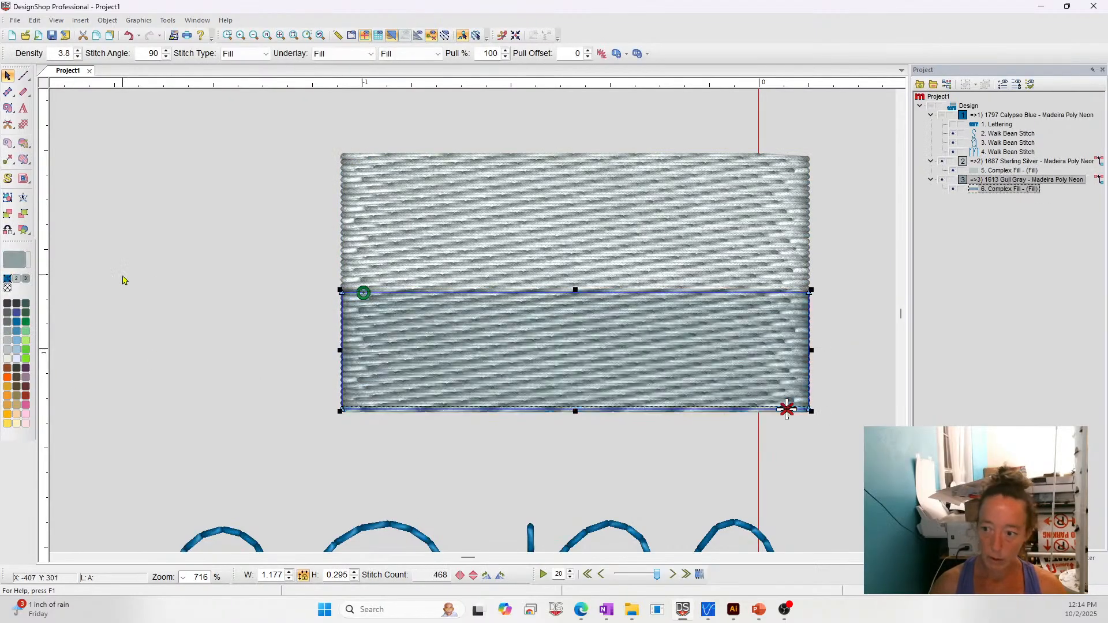
left_click(8, 329)
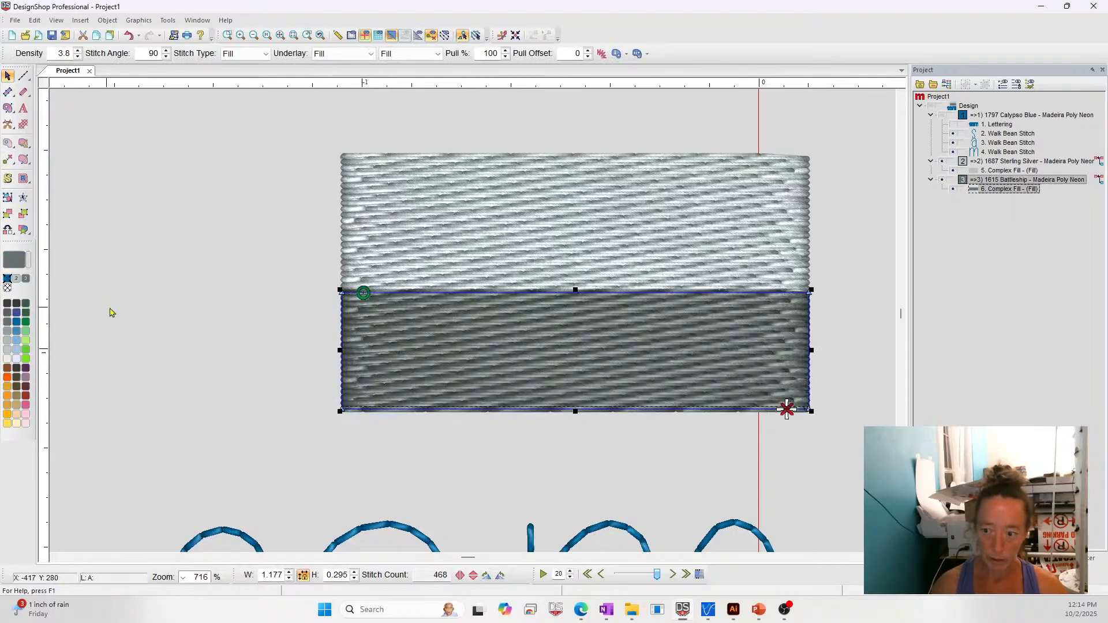
key("Escape")
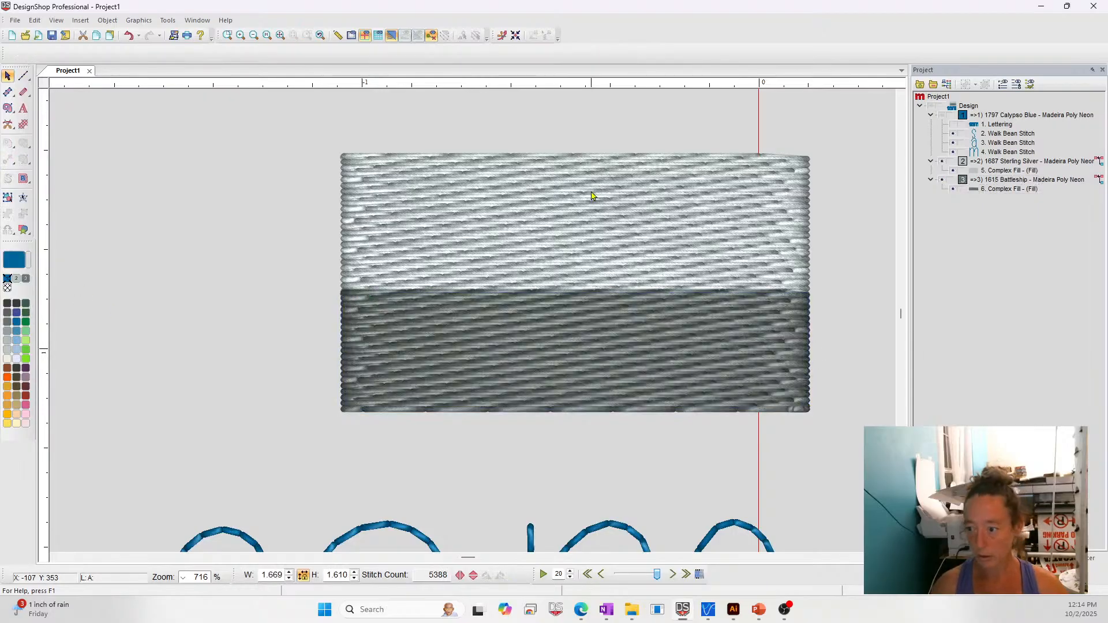
- Enable Custom Density in the effects of the lower fill's object properties, using the Exponential type
double_click(496, 370)
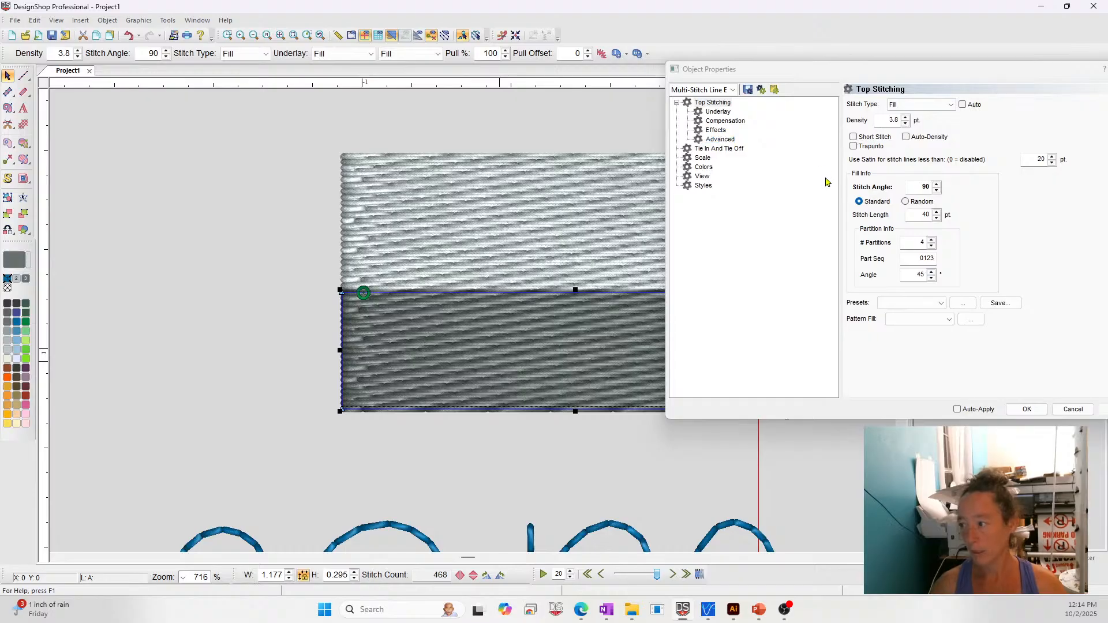
left_click(893, 121)
double_click(894, 121)
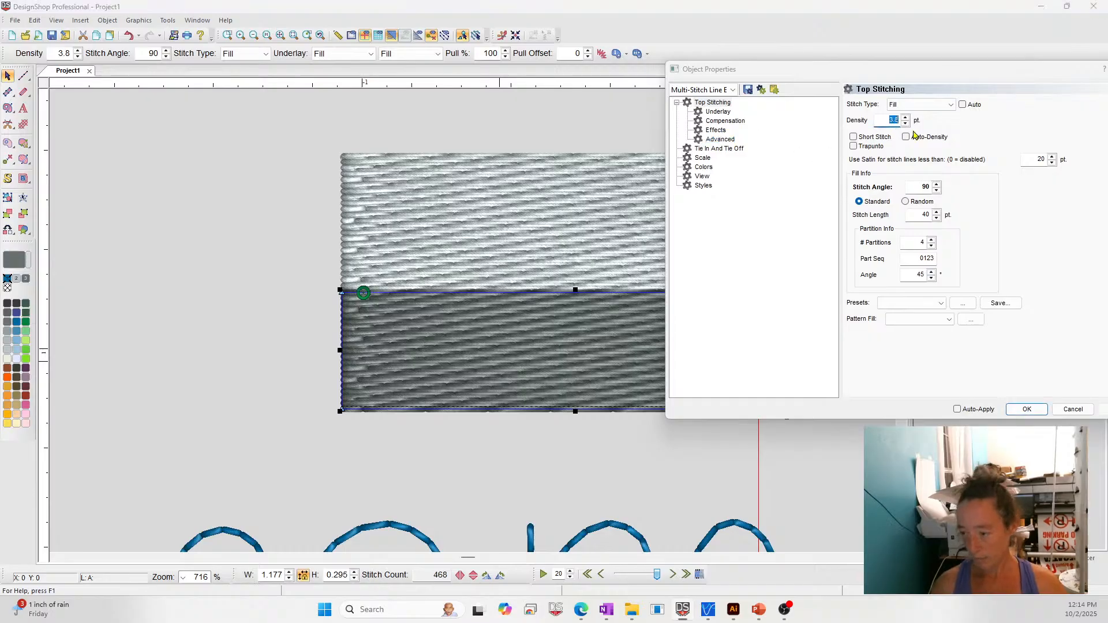
left_click(713, 130)
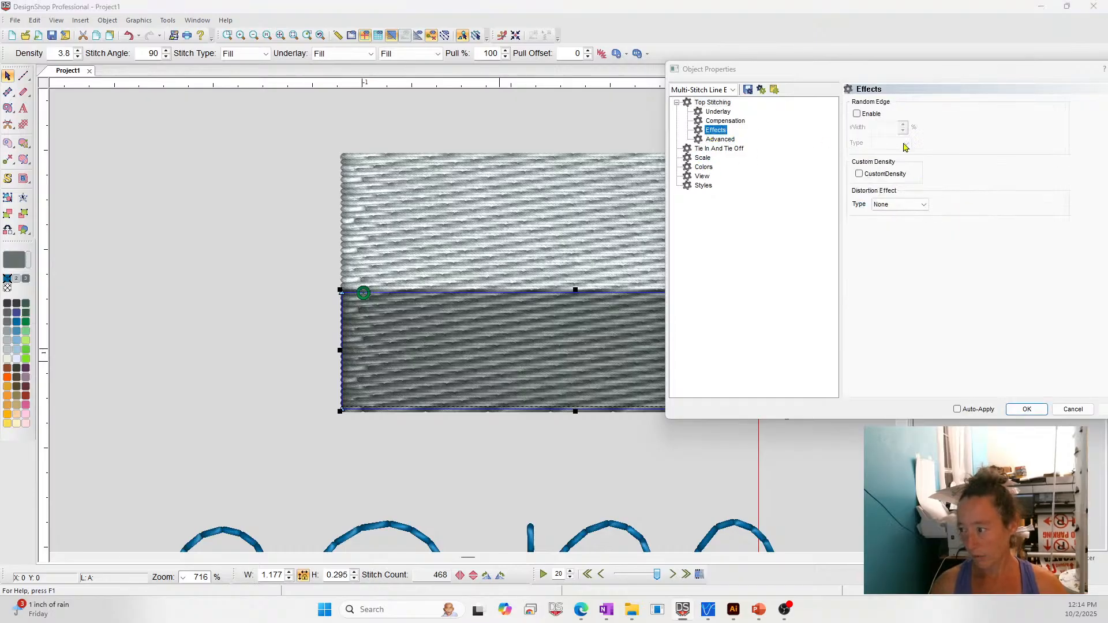
left_click(880, 174)
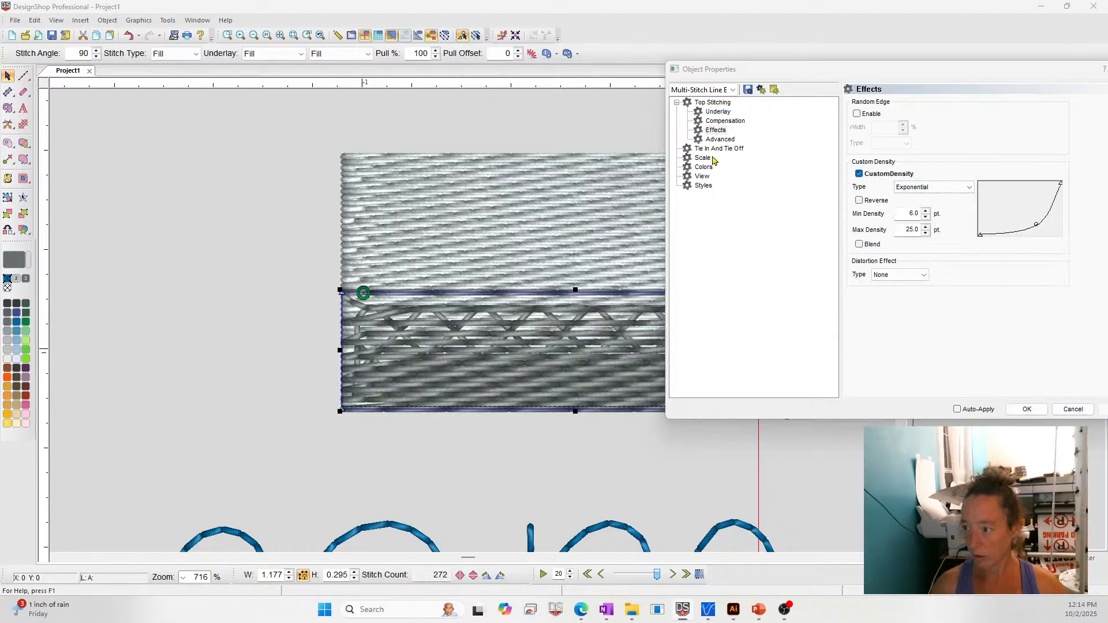
- Set the lower fill's primary and secondary underlay to None and stretch its upper edge to a height of 0.386 in
left_click(719, 113)
left_click(865, 108)
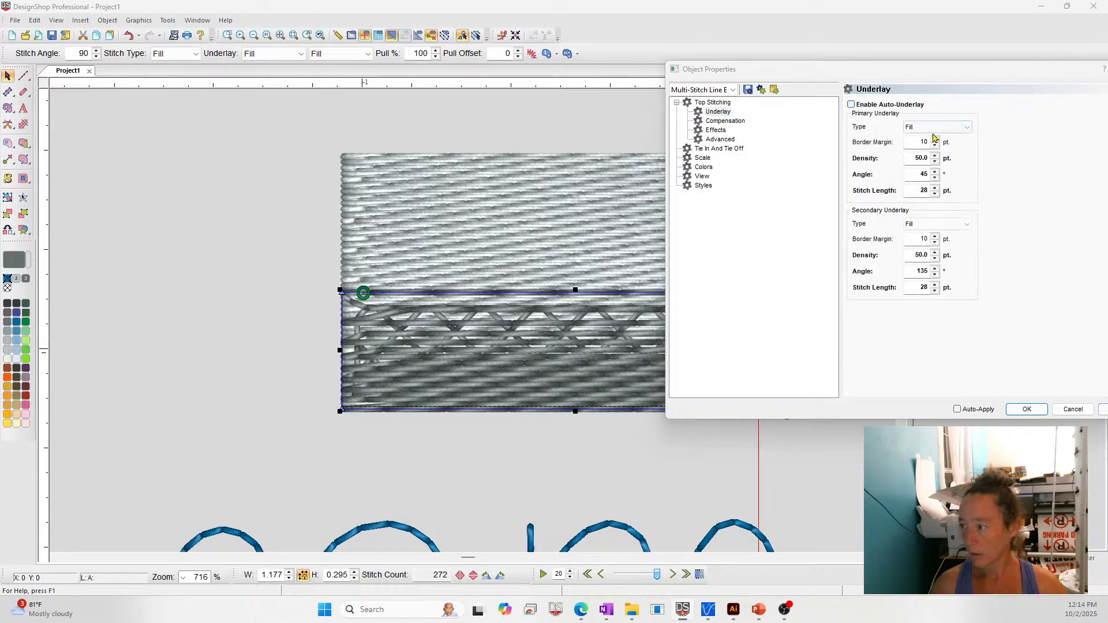
left_click(937, 127)
left_click(918, 135)
left_click(936, 158)
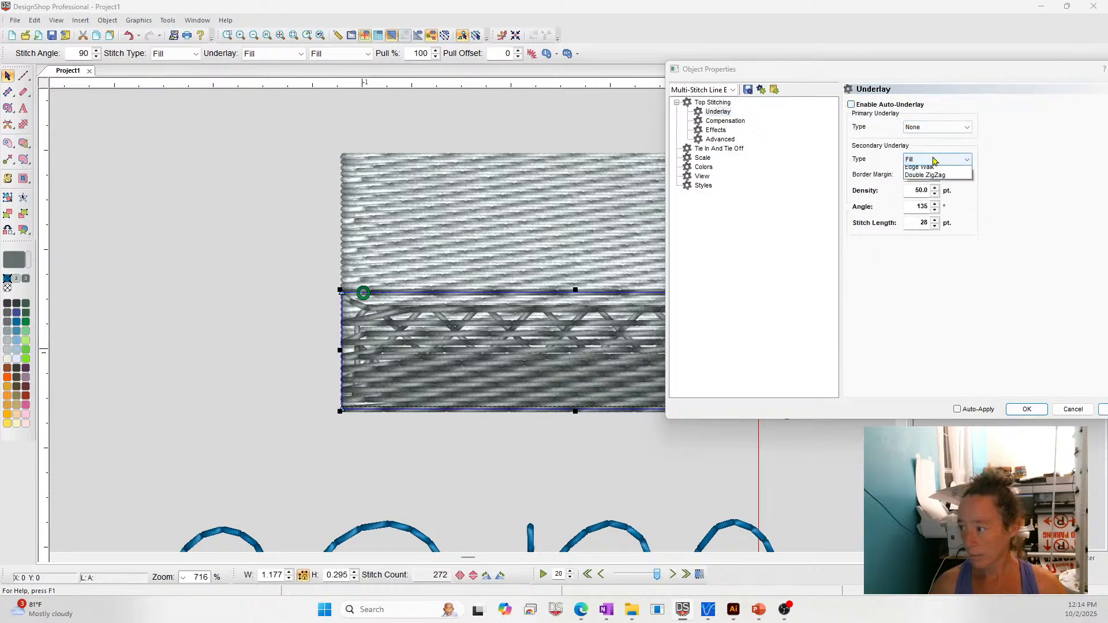
left_click(926, 168)
left_click(1103, 413)
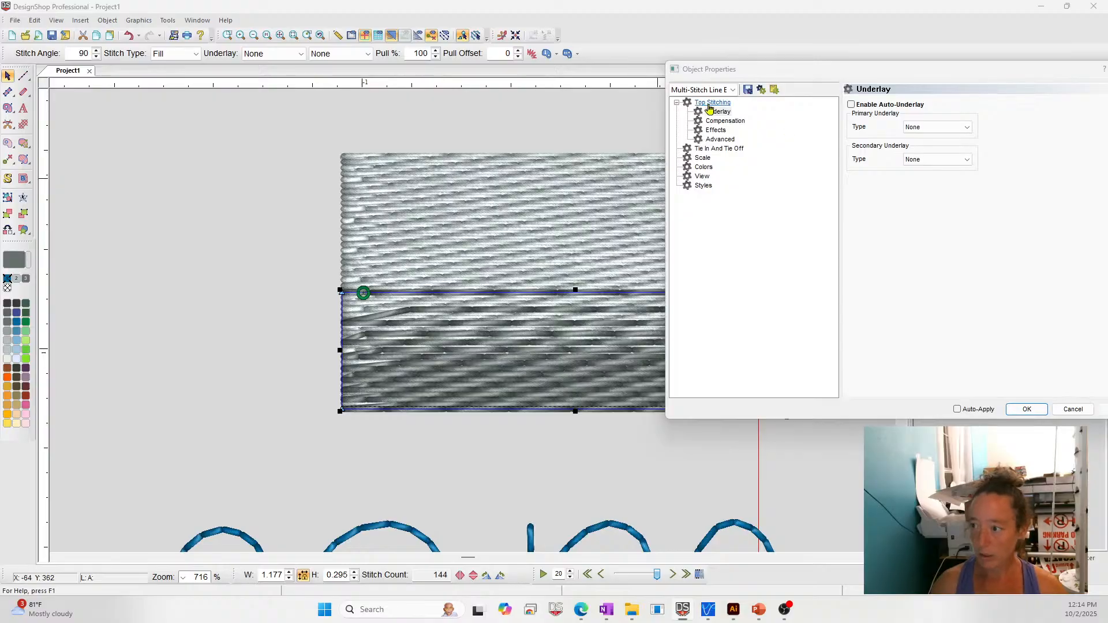
left_click(1026, 409)
left_click_drag(576, 290, 575, 254)
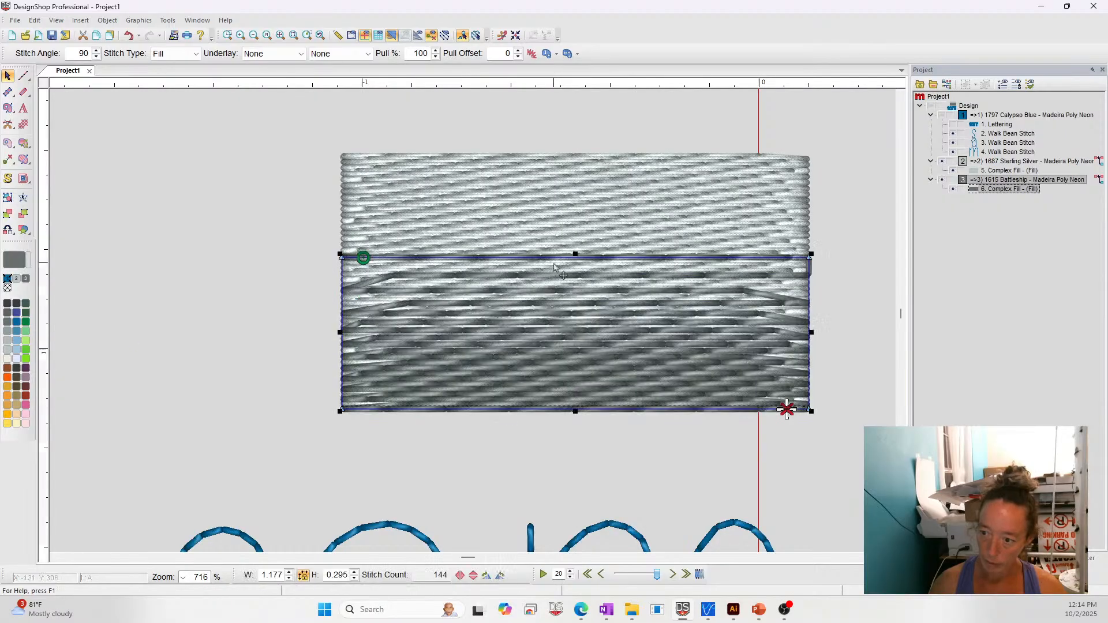
left_click(145, 319)
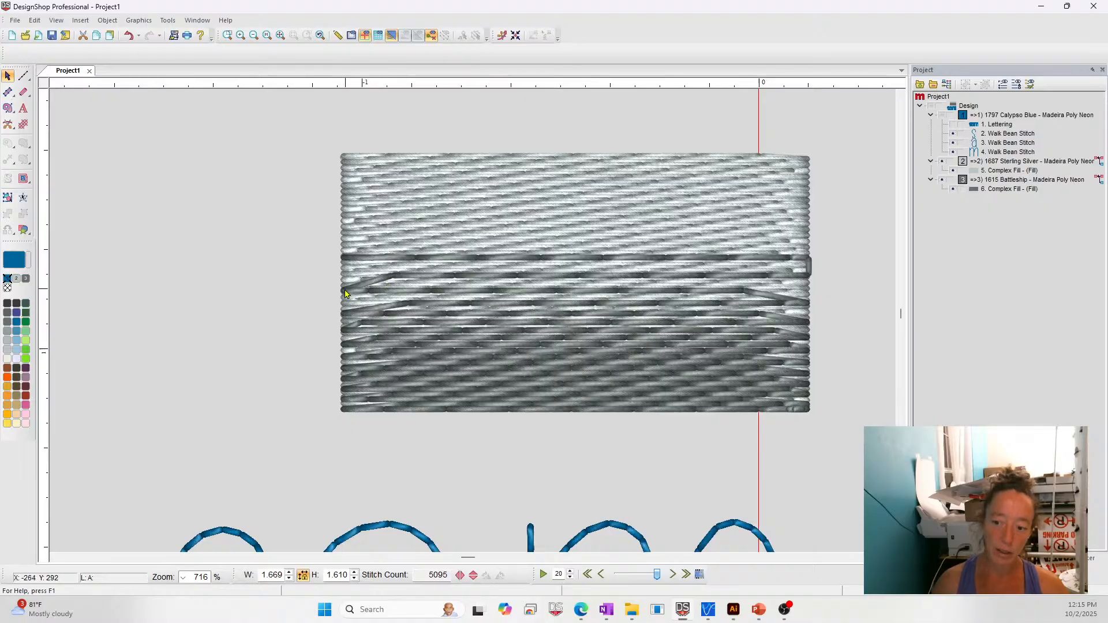
- Compare the lower fill's stitching with Trapunto on and off, leaving Trapunto enabled
left_click(452, 287)
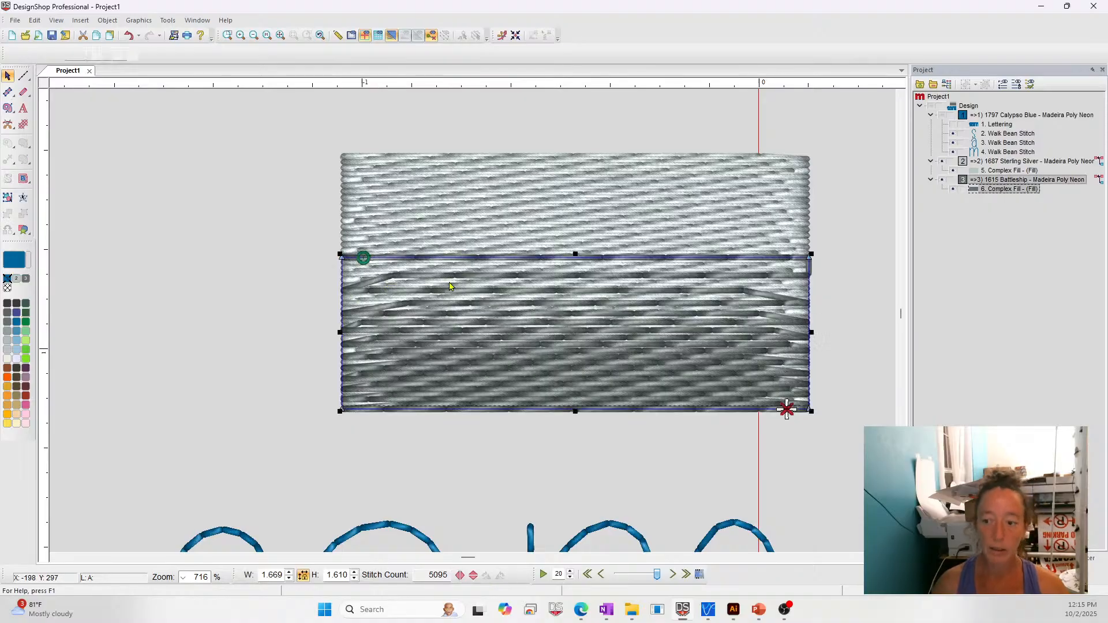
right_click(452, 293)
left_click(462, 298)
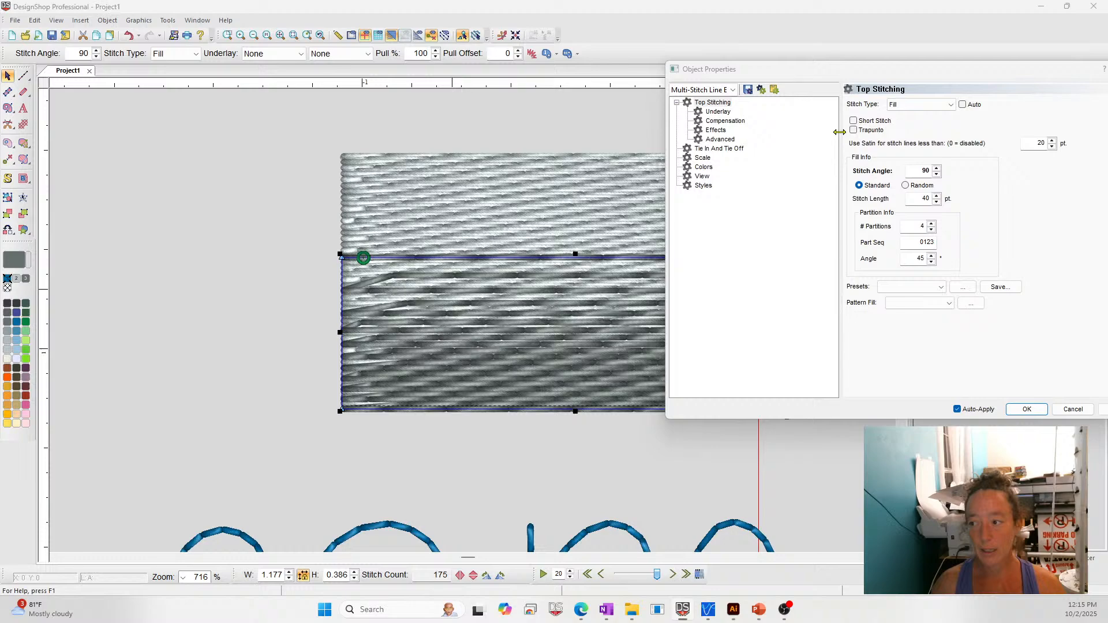
left_click(875, 131)
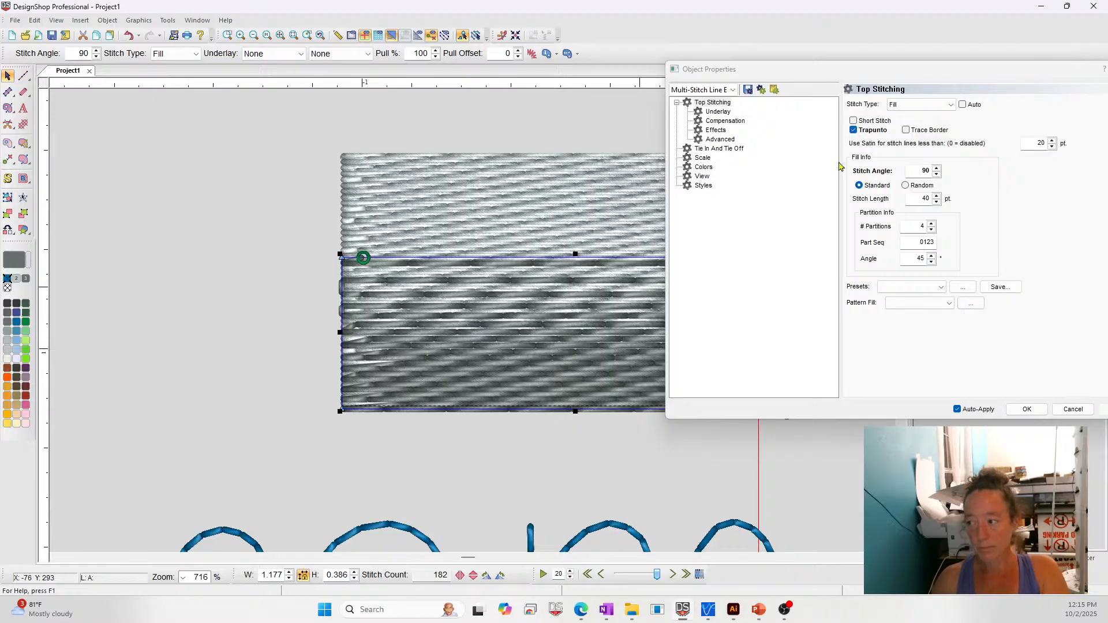
left_click(853, 131)
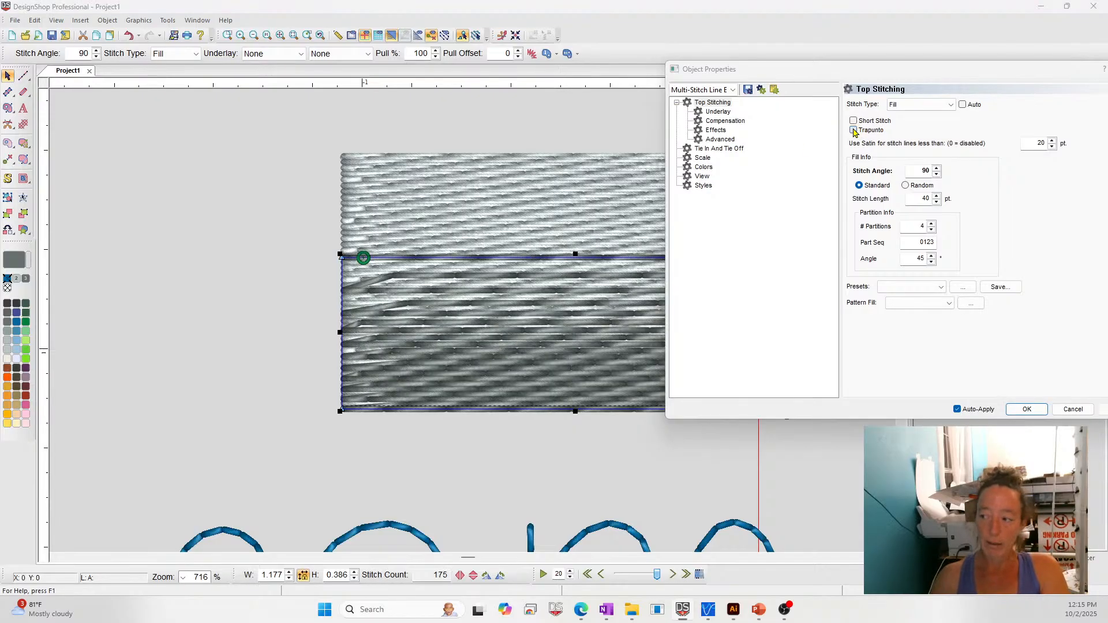
left_click(853, 131)
left_click(853, 130)
left_click(854, 130)
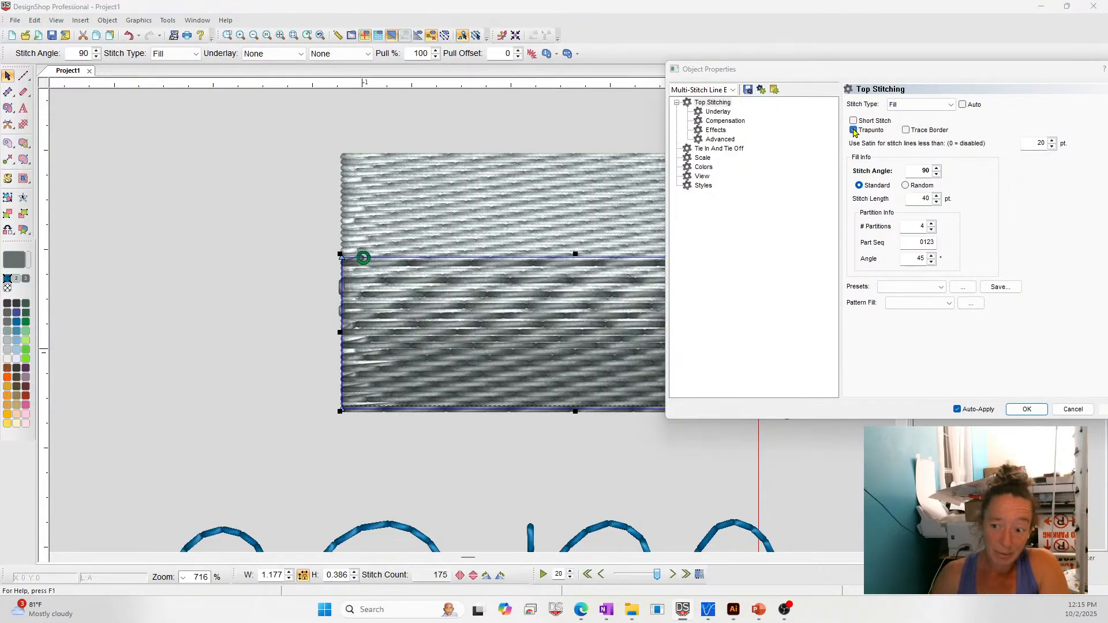
left_click(853, 130)
left_click(854, 131)
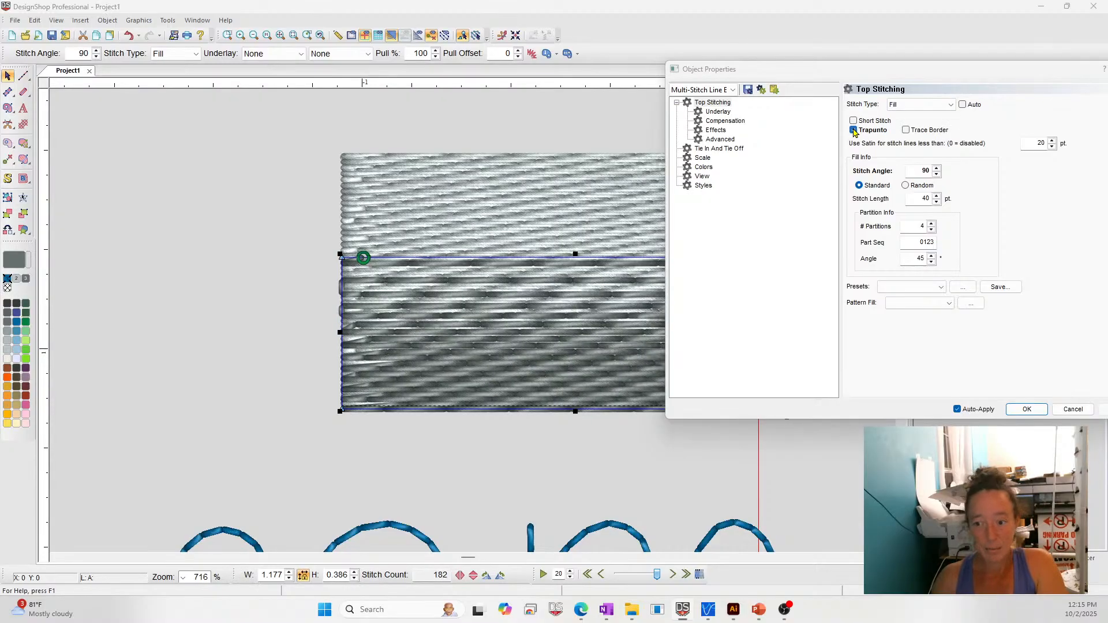
left_click(853, 130)
left_click(853, 130)
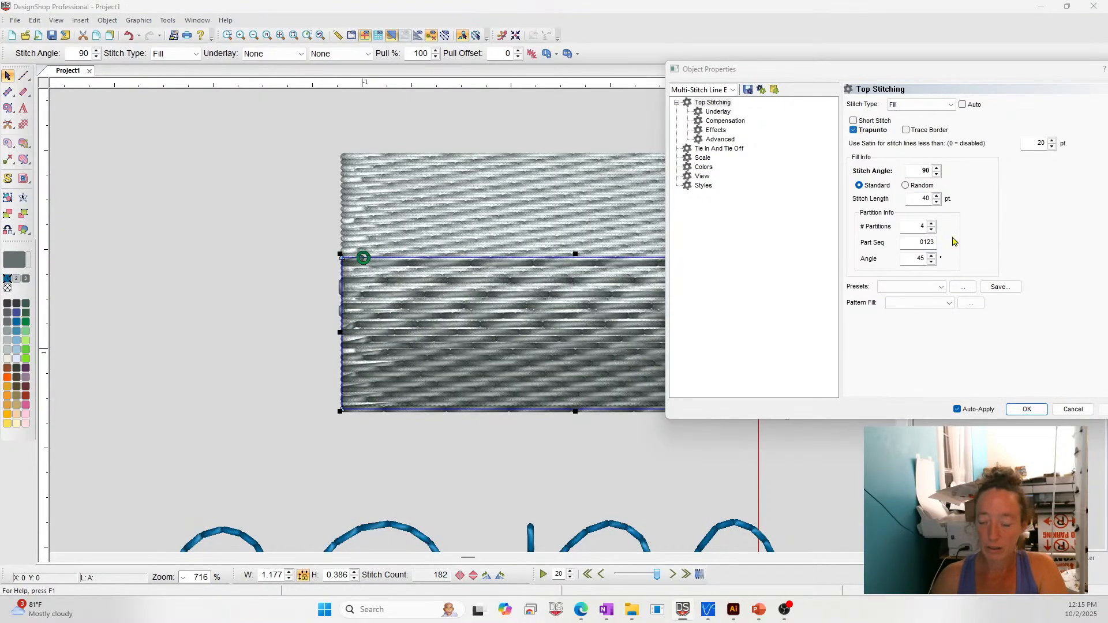
left_click(1072, 409)
left_click(849, 403)
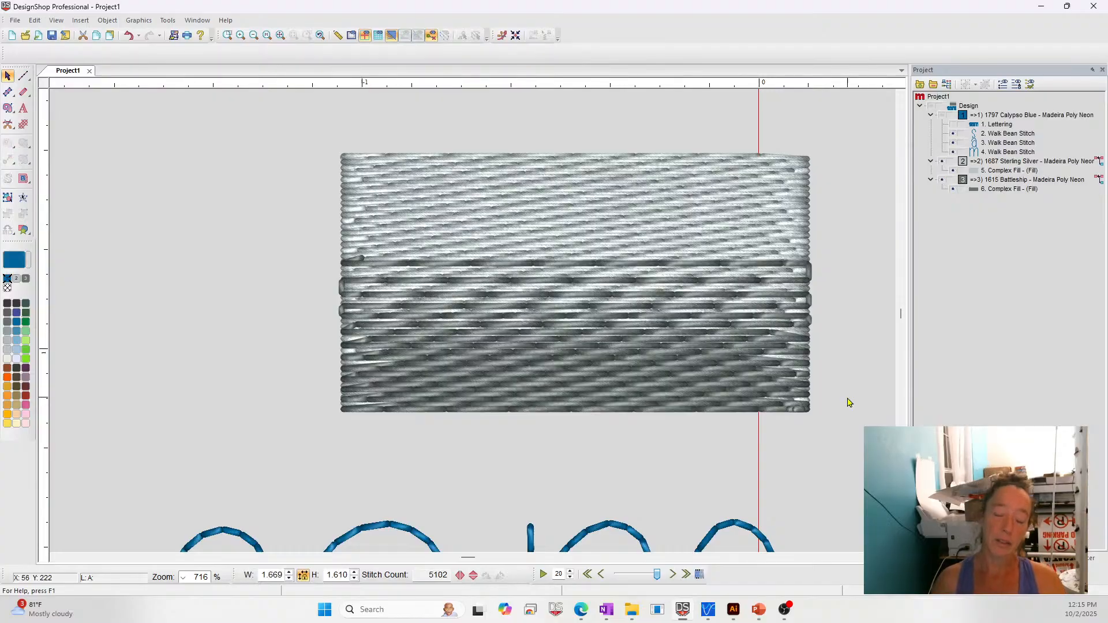
- Try a satin Single Line Center border made from the large fill and placed last in the stitch order
left_click(637, 393)
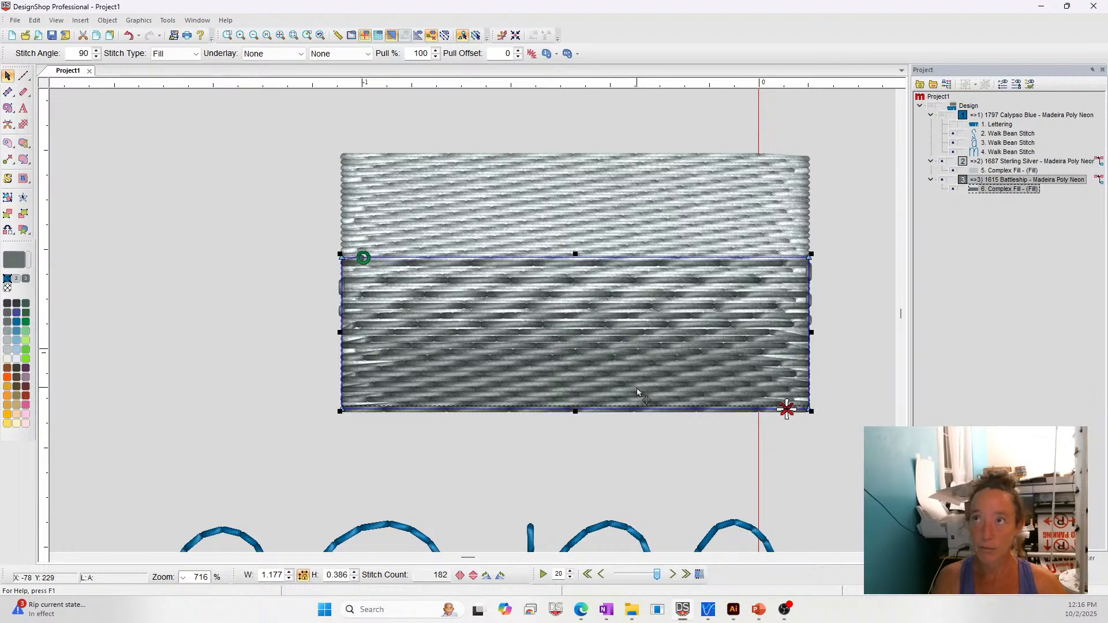
left_click(464, 173)
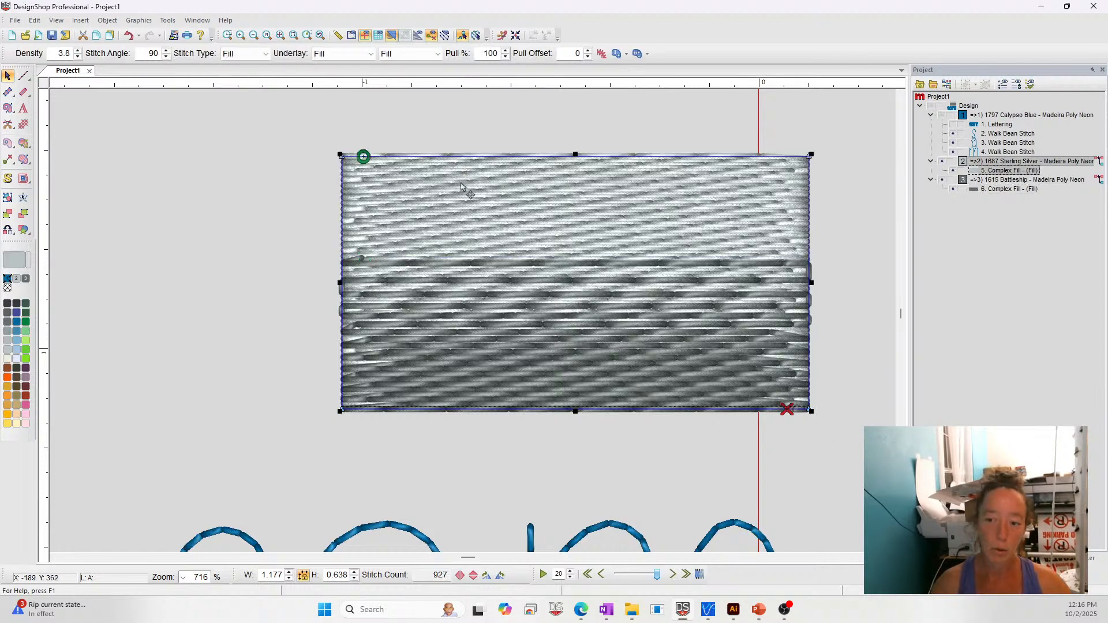
left_click(24, 94)
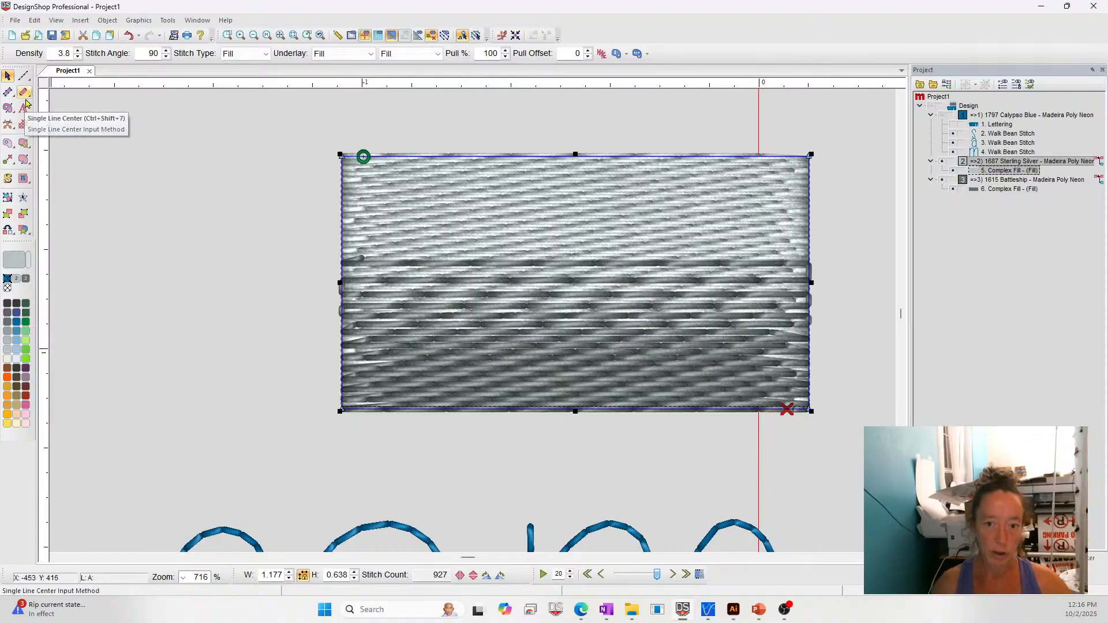
left_click(24, 93, "ctrl")
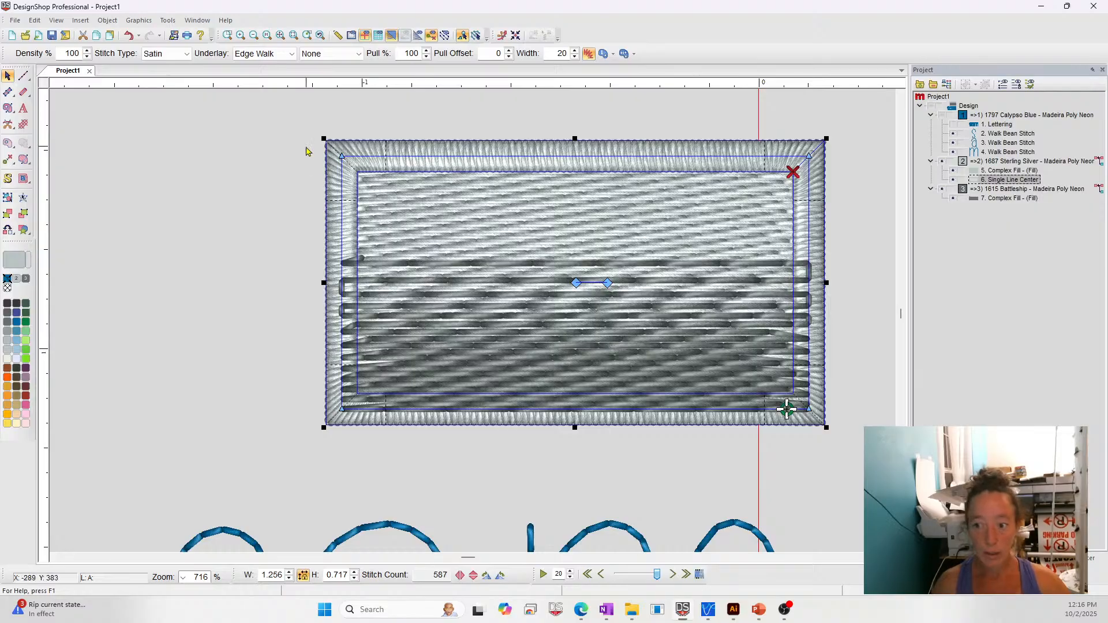
left_click_drag(1032, 180, 1027, 202)
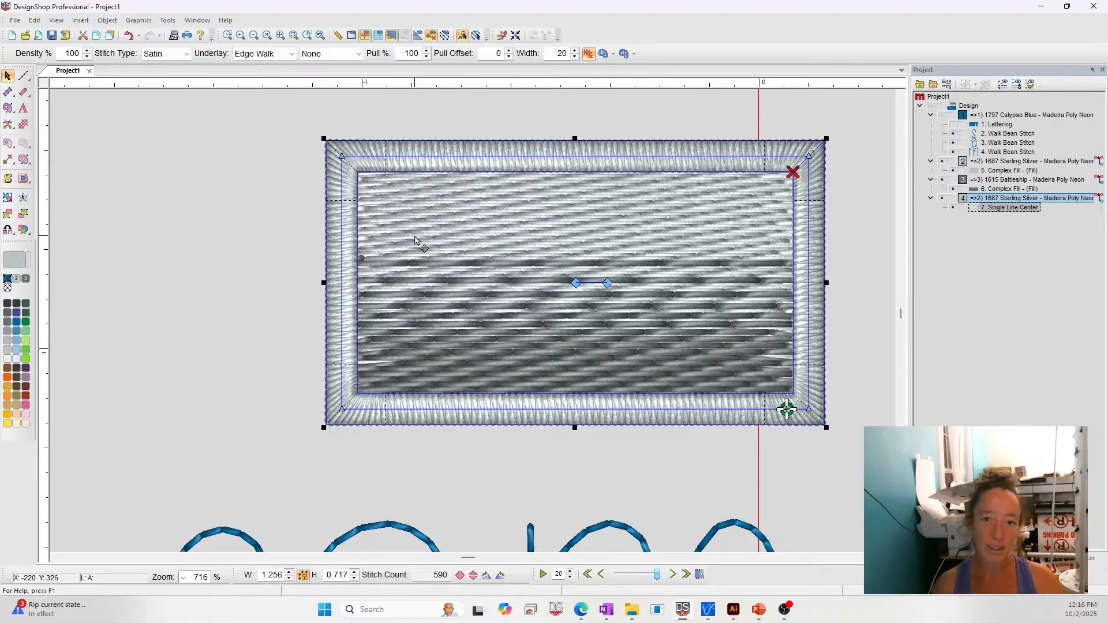
key("Delete")
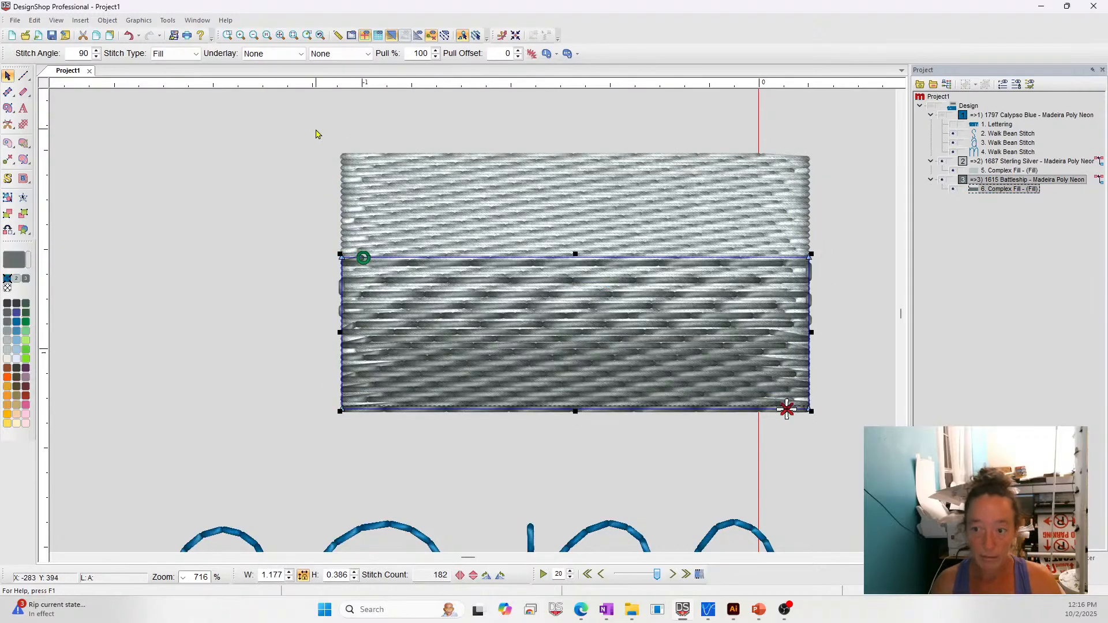
- Draw a 20 pt wide satin Single Line Center rectangle of about 1.173 by 0.642 in around the fills' edge
left_click(25, 92)
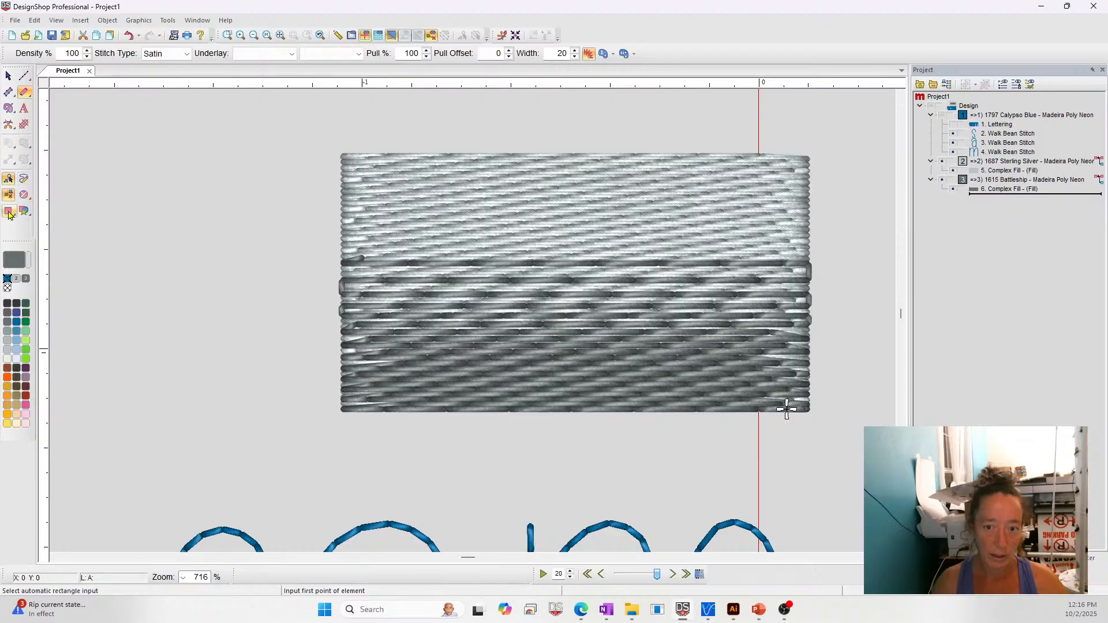
left_click(8, 210)
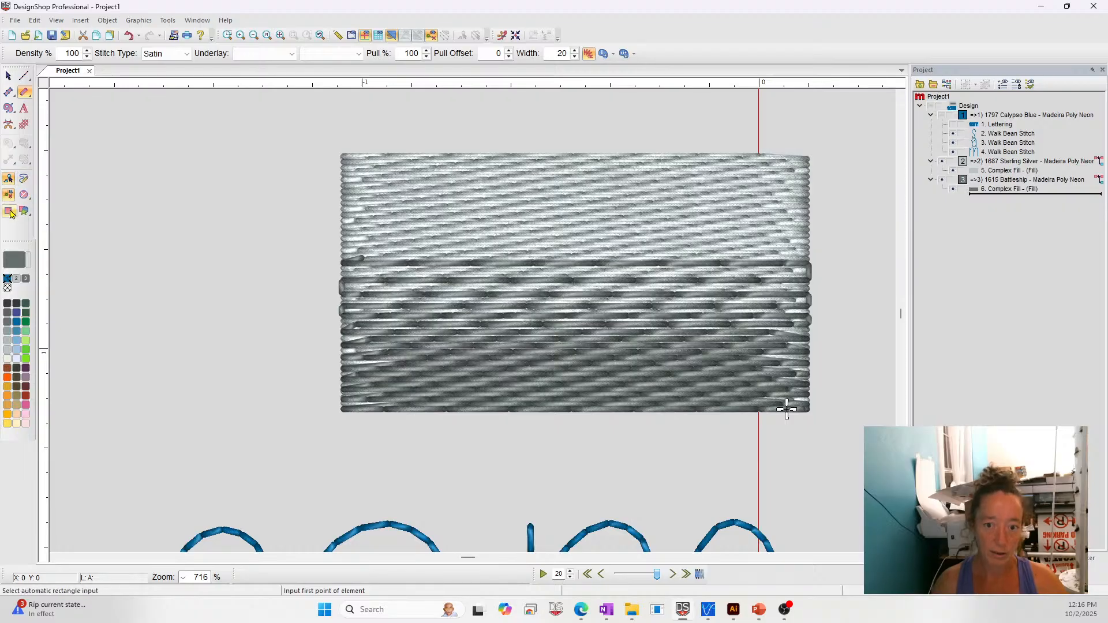
left_click(341, 155)
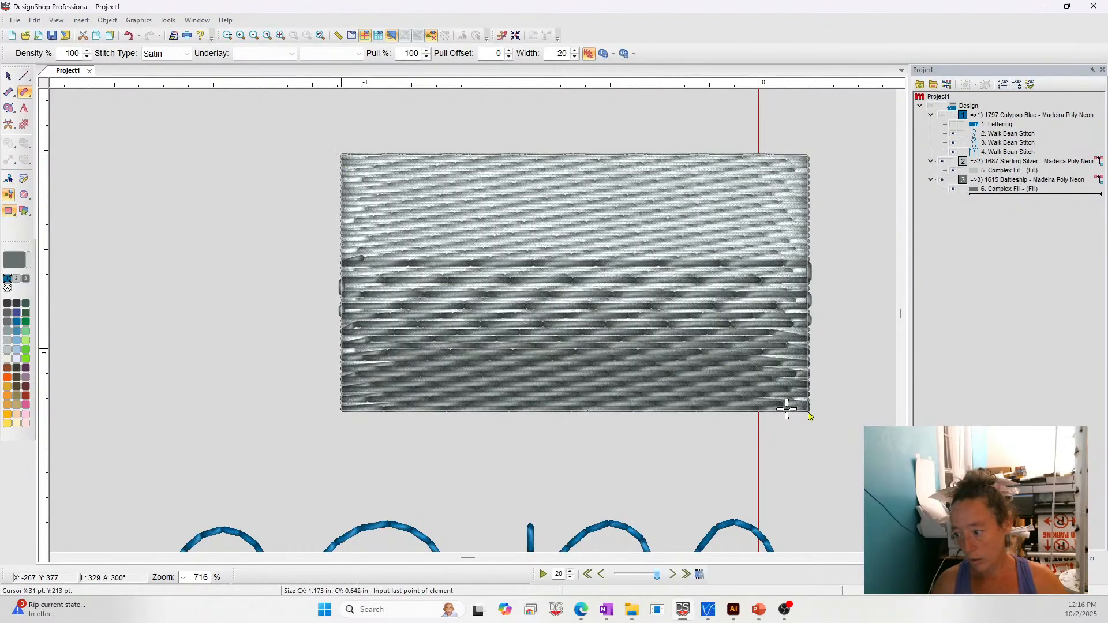
left_click(808, 413)
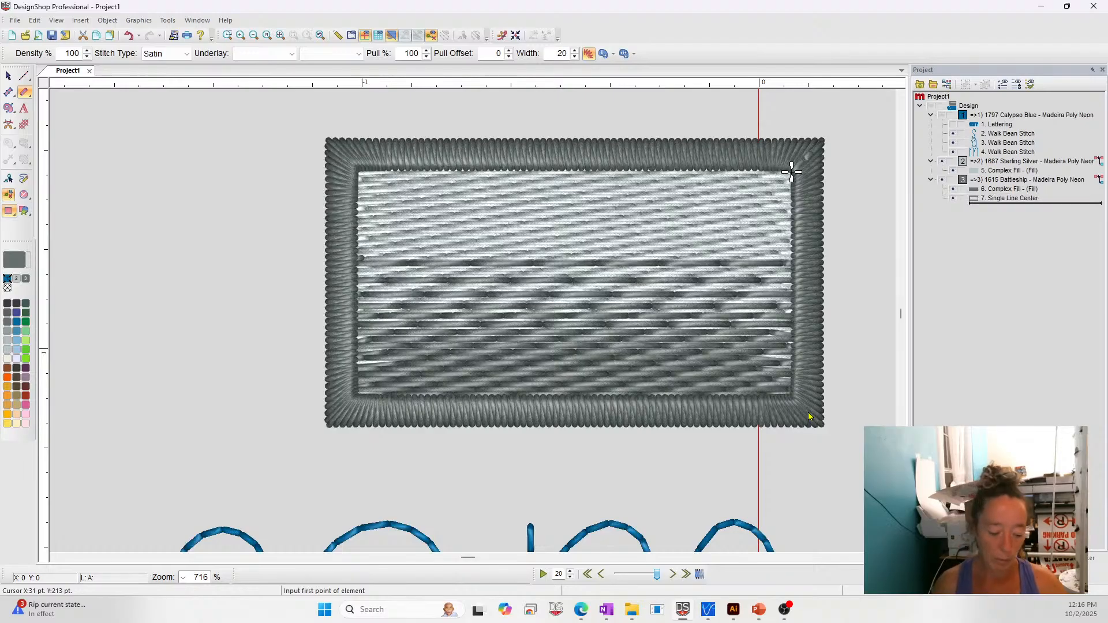
key("Escape")
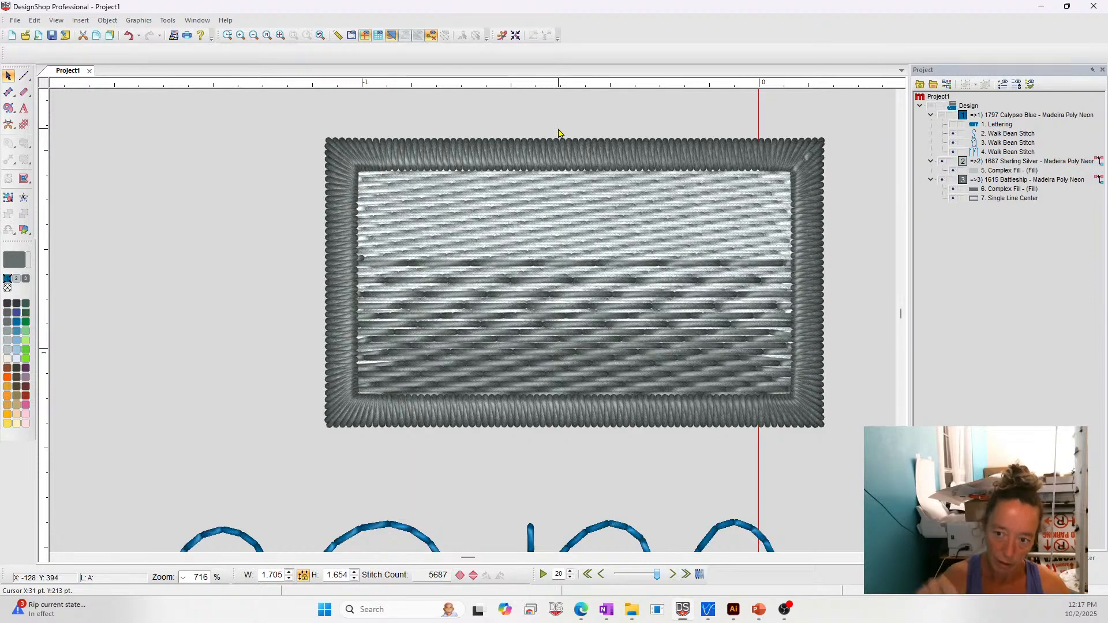
- Draw a jagged zigzag Normal walk stitch about 0.248 by 0.173 in, with stitch length 20, beside the bordered rectangle's lower-left corner
left_click(24, 76)
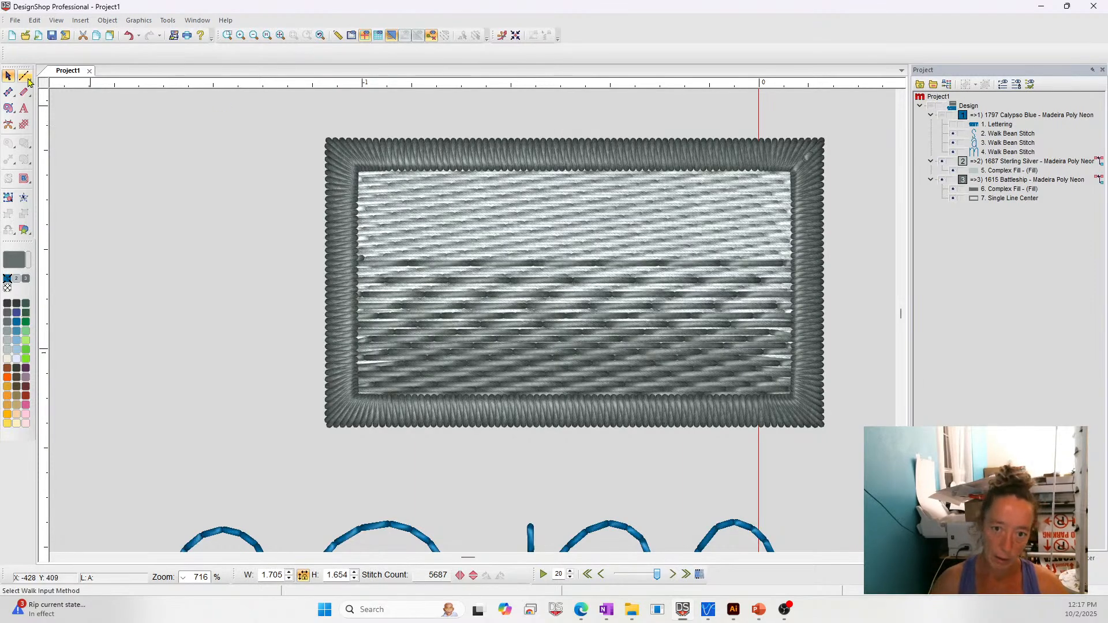
left_click(246, 442)
left_click(215, 382)
left_click(237, 444)
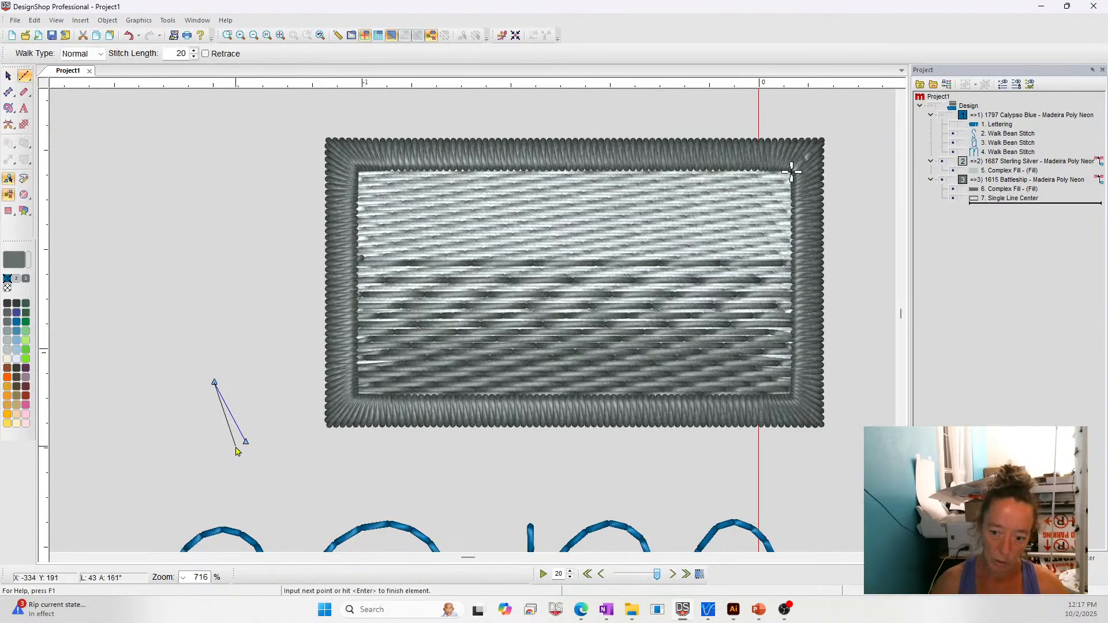
left_click(244, 389)
left_click(246, 440)
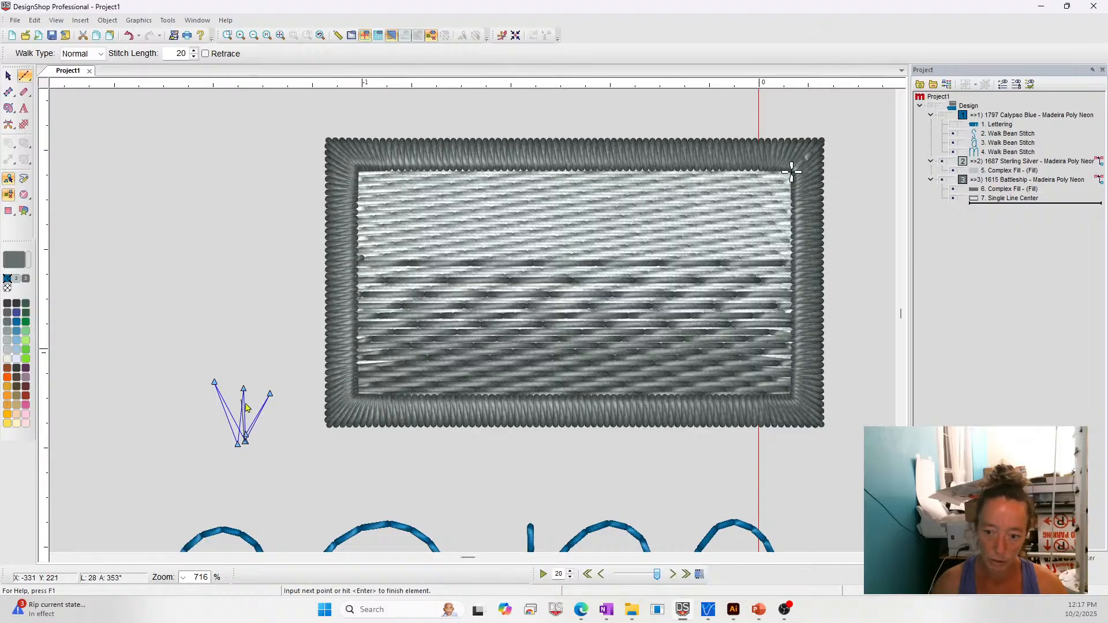
left_click(270, 393)
left_click(276, 449)
left_click(279, 395)
left_click(276, 437)
left_click(254, 412)
left_click(289, 450)
left_click(295, 406)
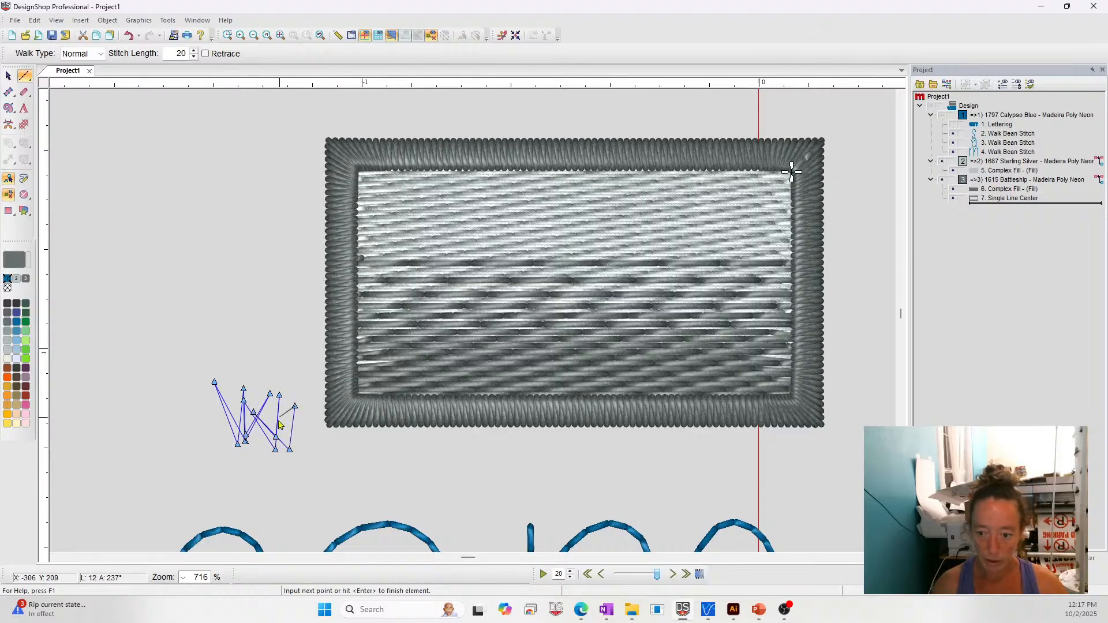
left_click(280, 429)
left_click(312, 423)
left_click(295, 383)
key("Return")
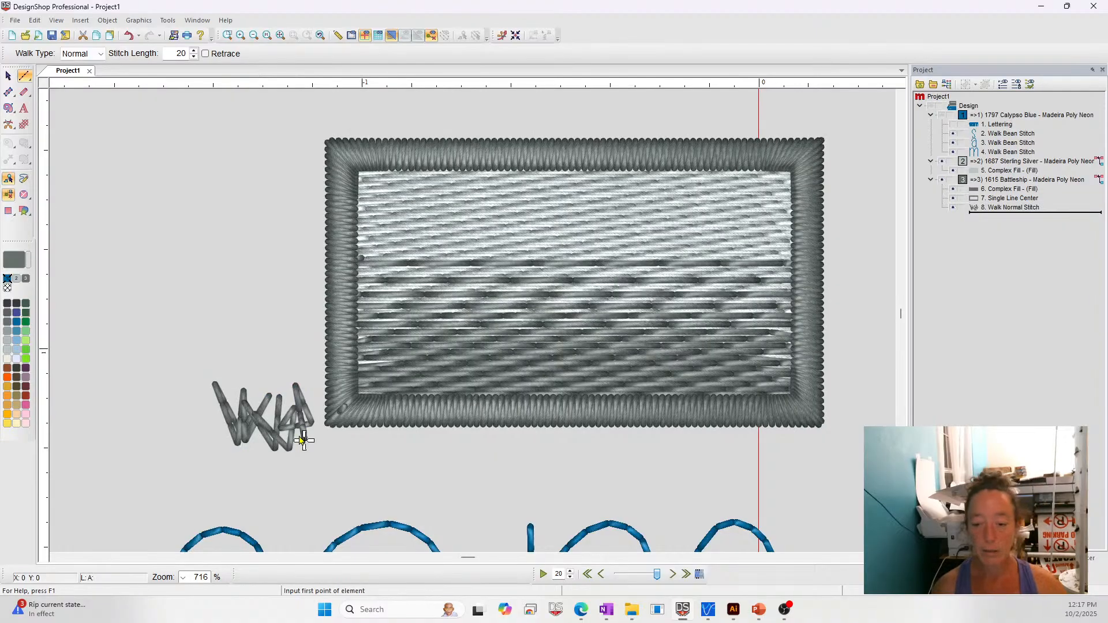
- Recolour the zigzag walk stitch to 1651 Celtic Green and delete it from the design
left_click(27, 323)
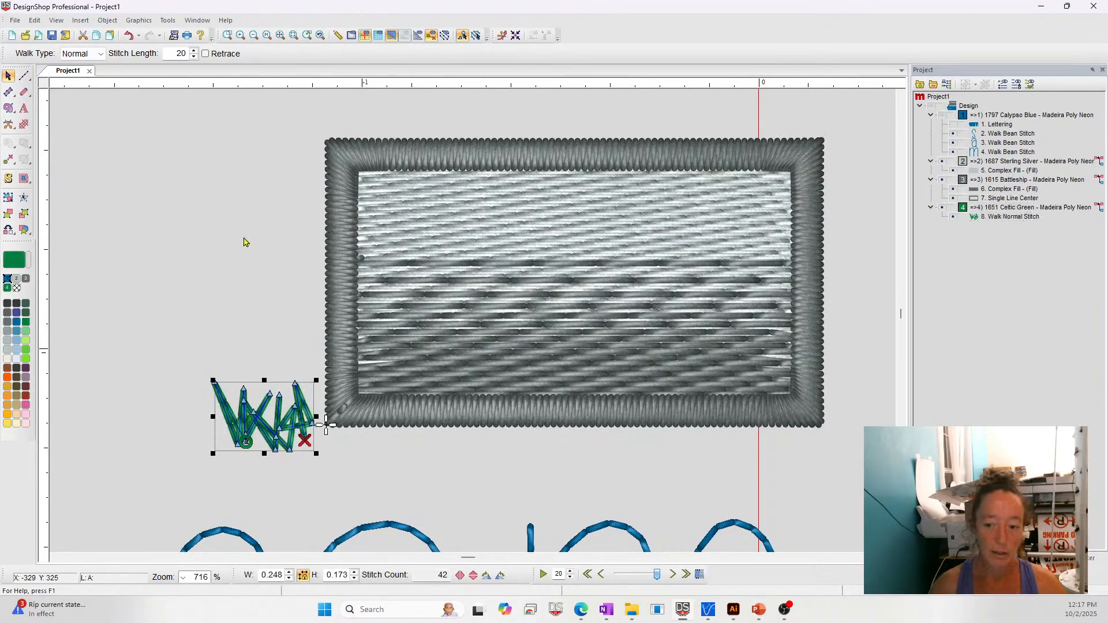
left_click(244, 243)
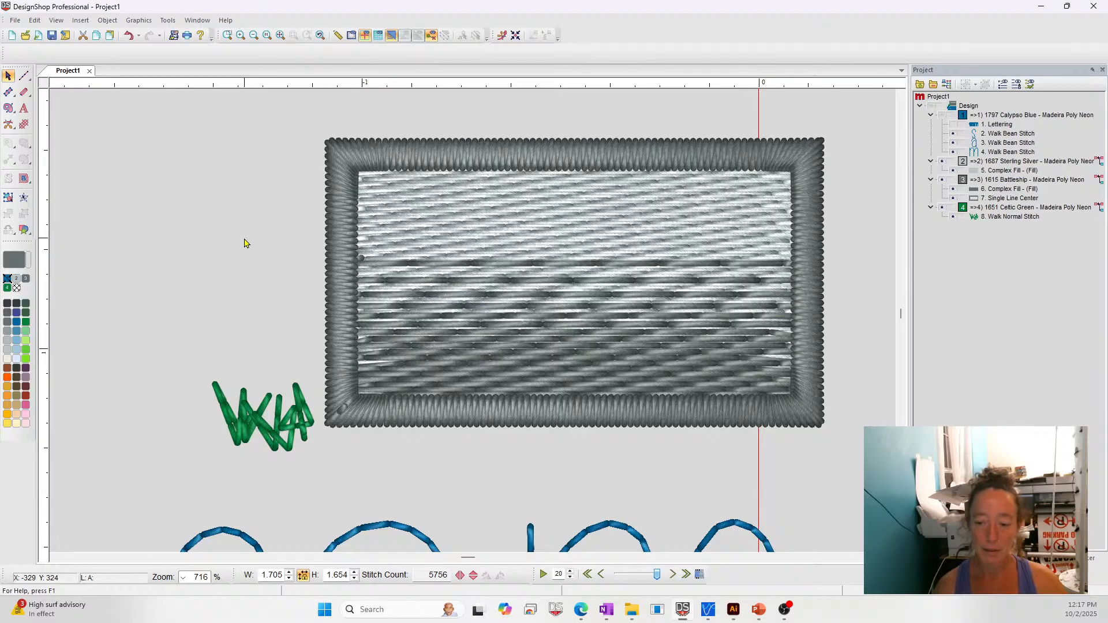
left_click_drag(128, 334, 398, 530)
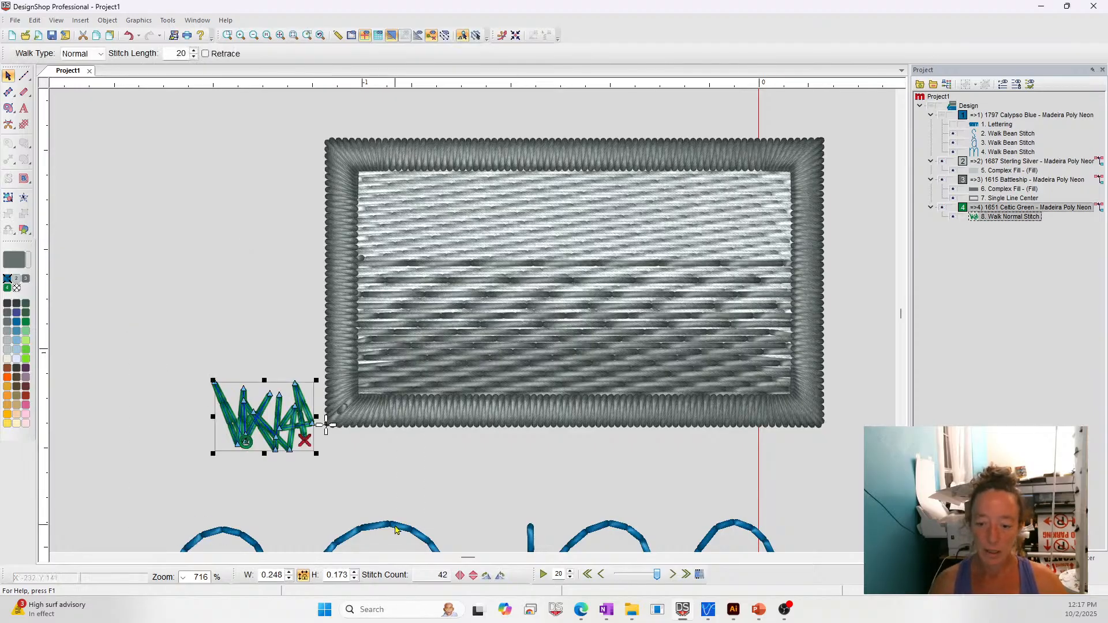
key("Delete")
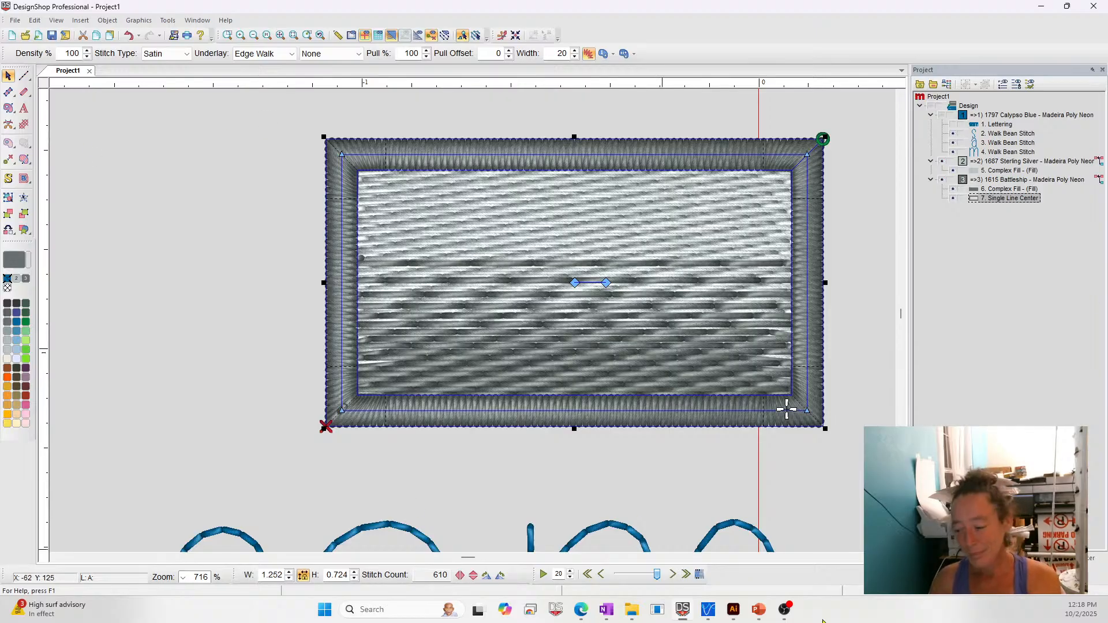
- Switch to the PowerPoint Questions slide, and from there to File Explorer's 2025-10-02 folder to open shark.YARN.ofm
left_click(758, 609)
left_click(758, 549)
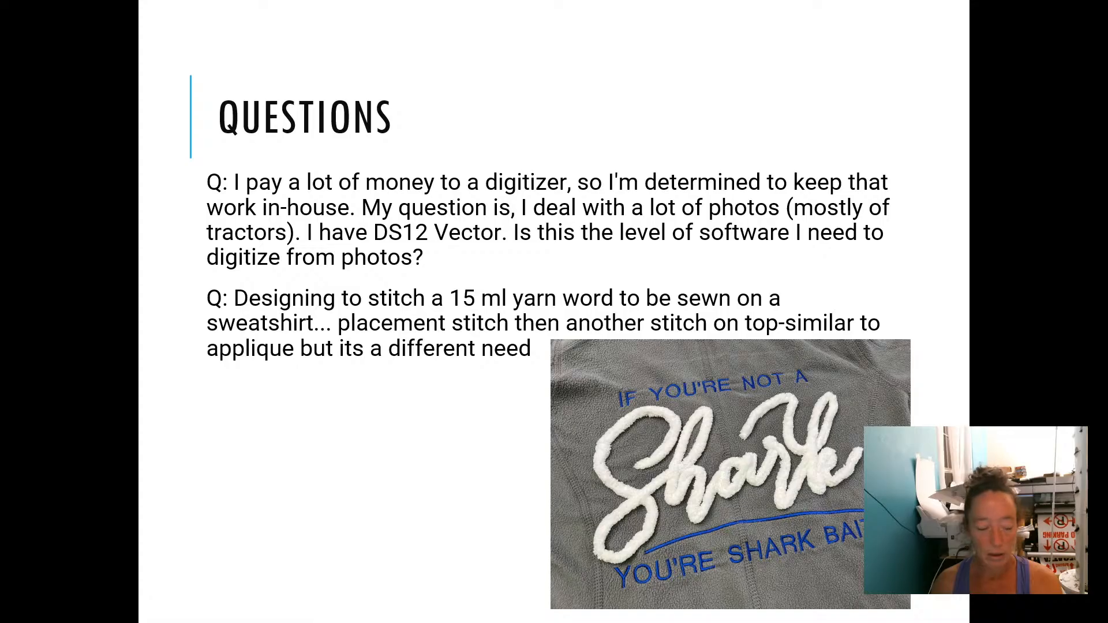
key("alt+Tab")
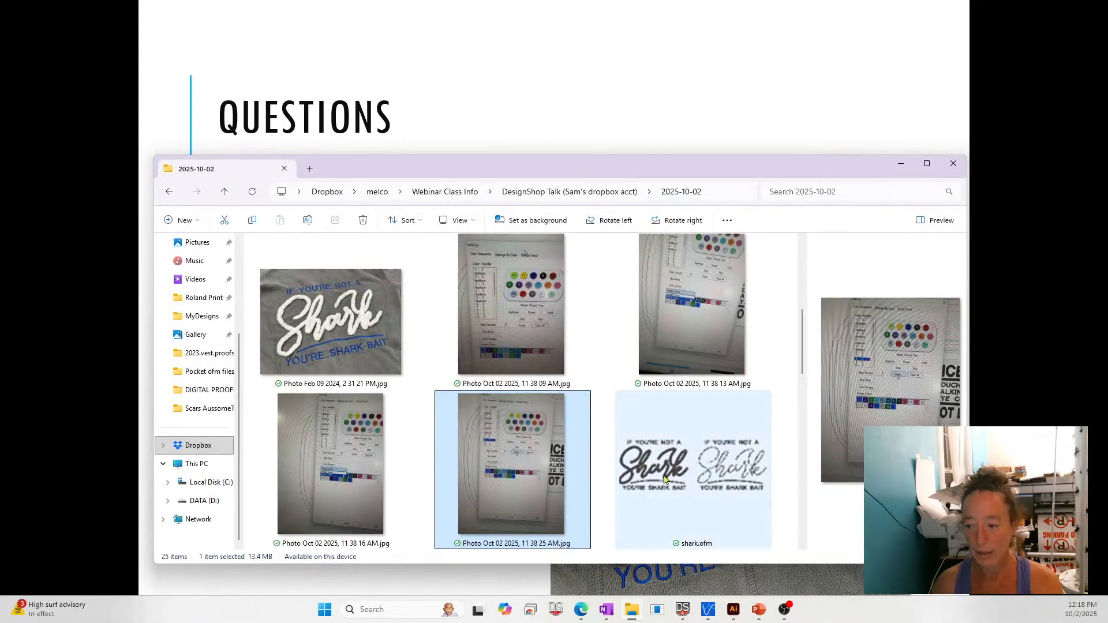
scroll(704, 471, "down", 3)
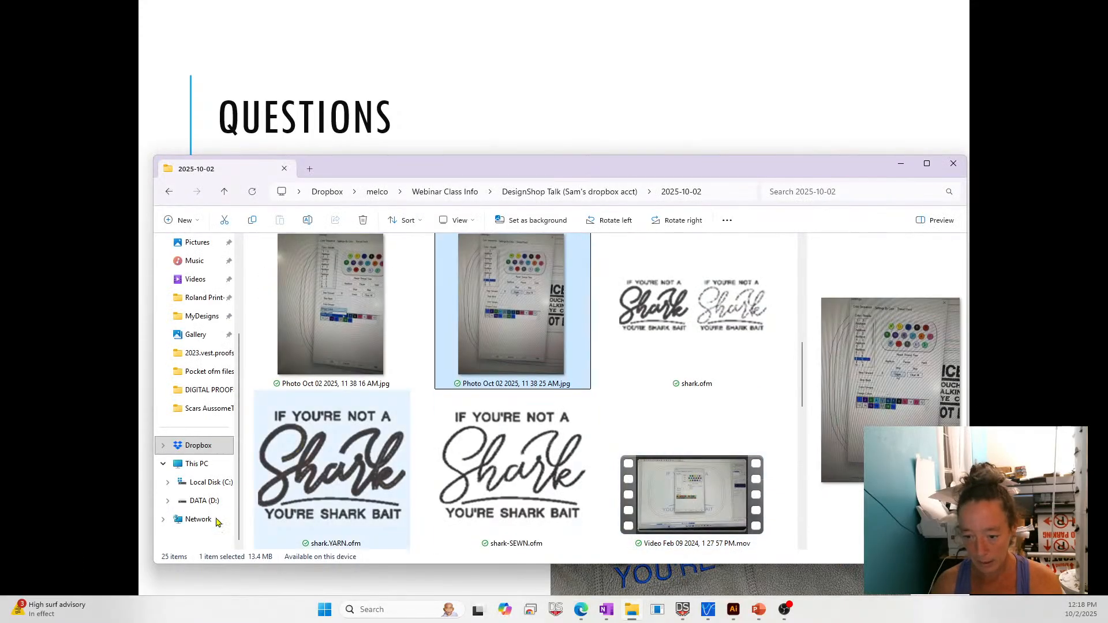
left_click(326, 468)
double_click(358, 463)
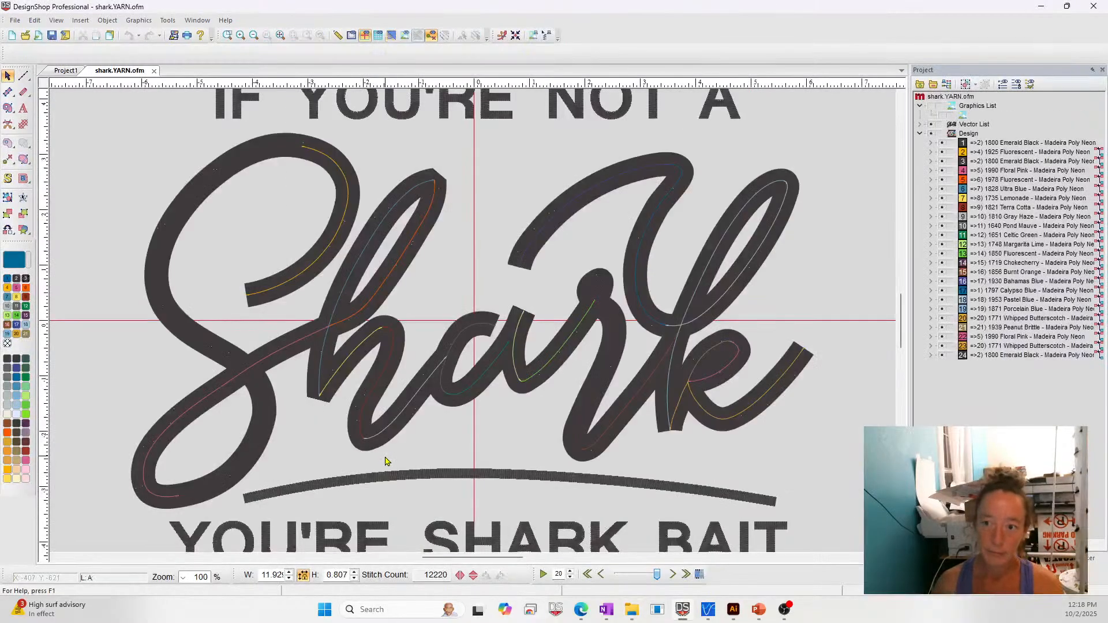
- Inspect the vector lines of the word Shark and try the on-screen ruler on the stroke of the S
left_click(773, 254)
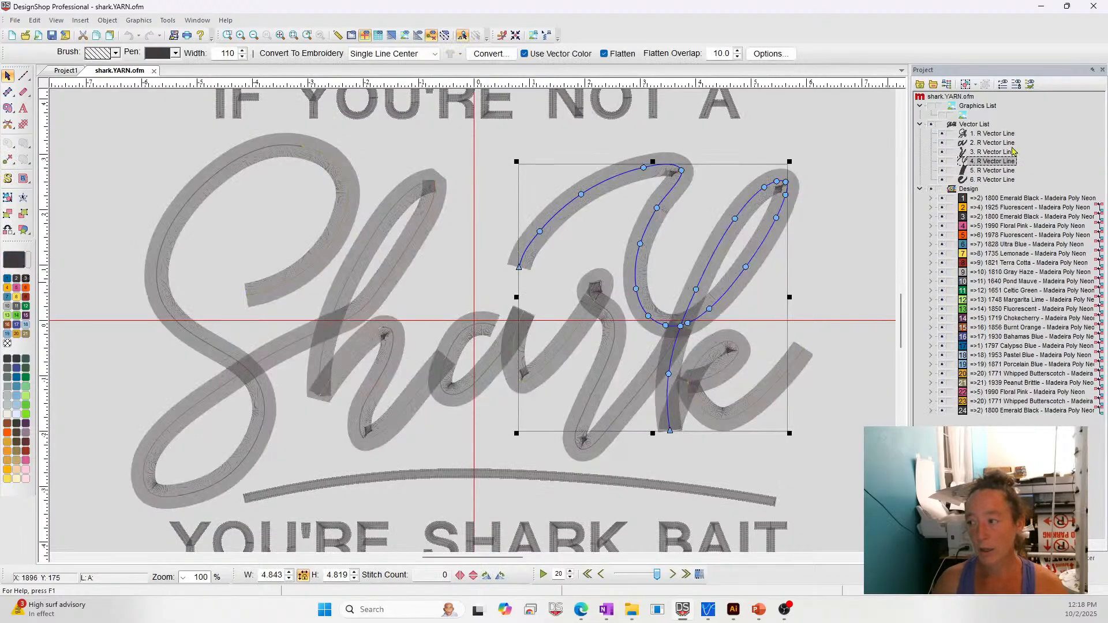
left_click(983, 127)
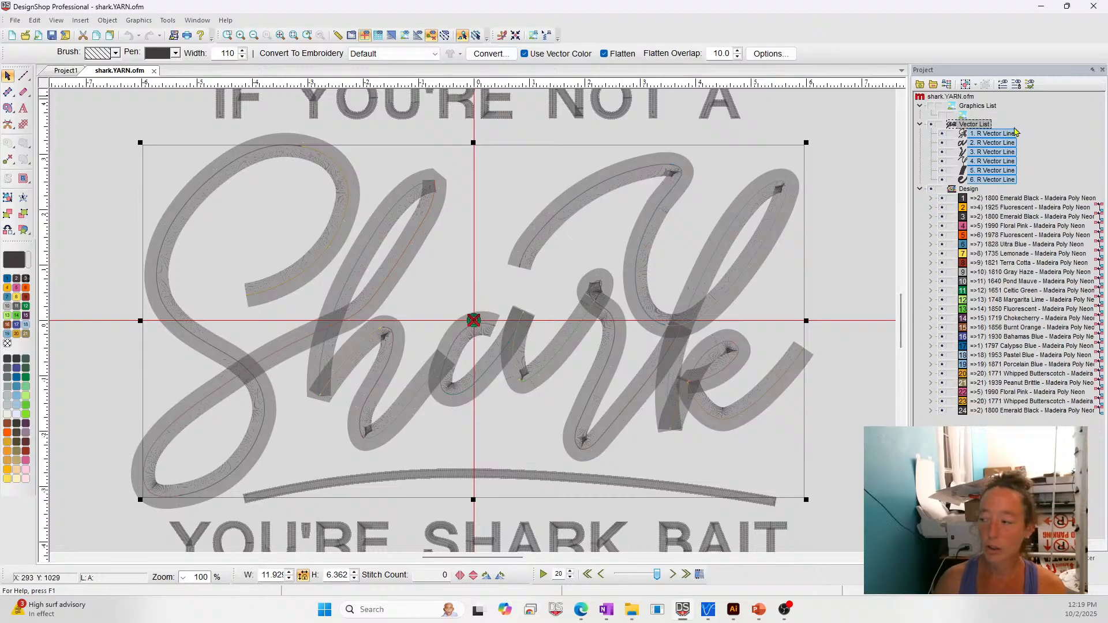
left_click(992, 134)
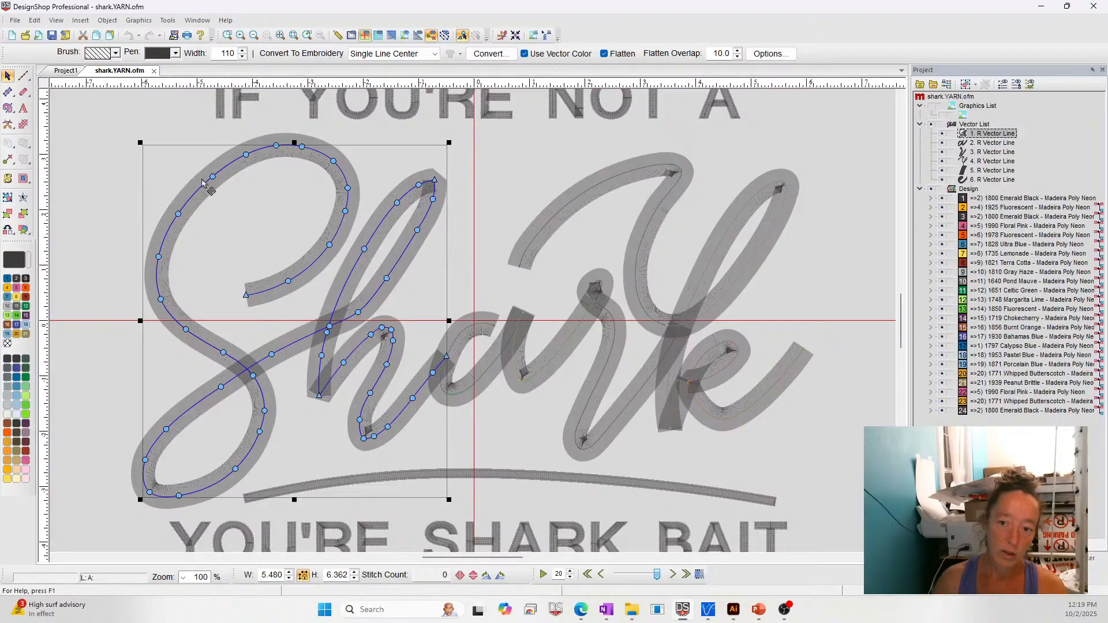
left_click(338, 35)
left_click_drag(216, 158, 236, 184)
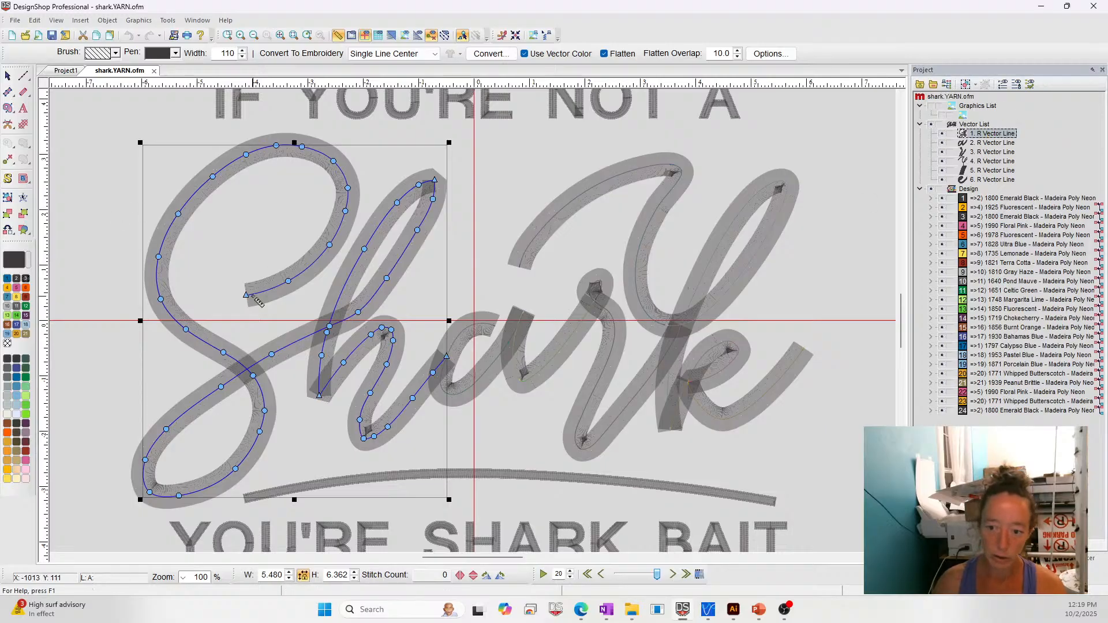
- Check the vector drawing options and the pen width of the first vector line, leaving nothing selected
left_click(14, 90)
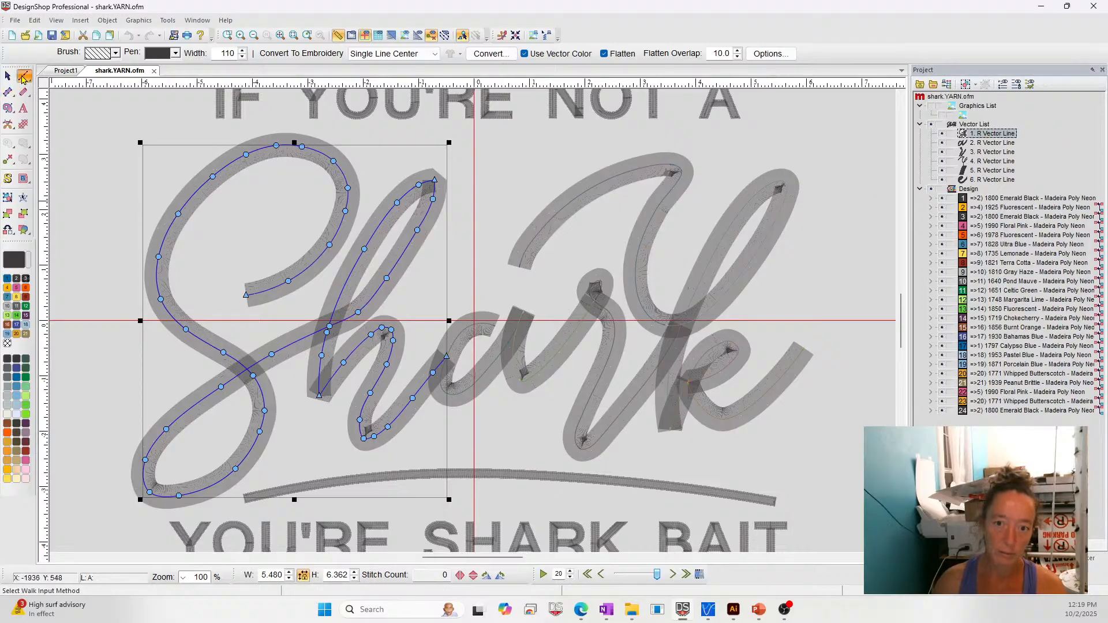
left_click(57, 79)
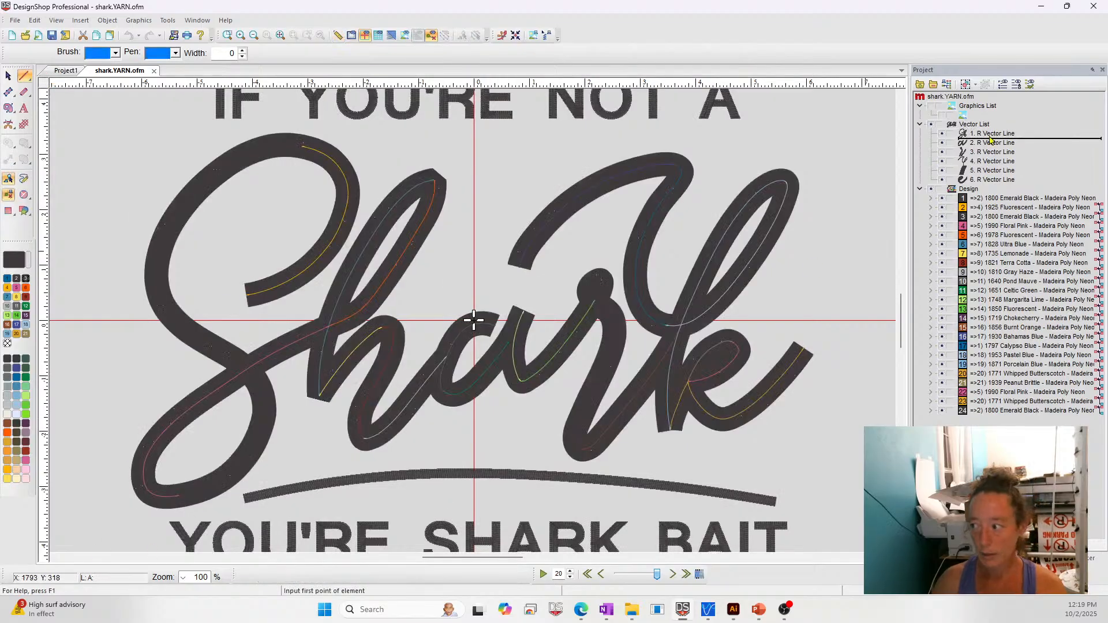
left_click(991, 135)
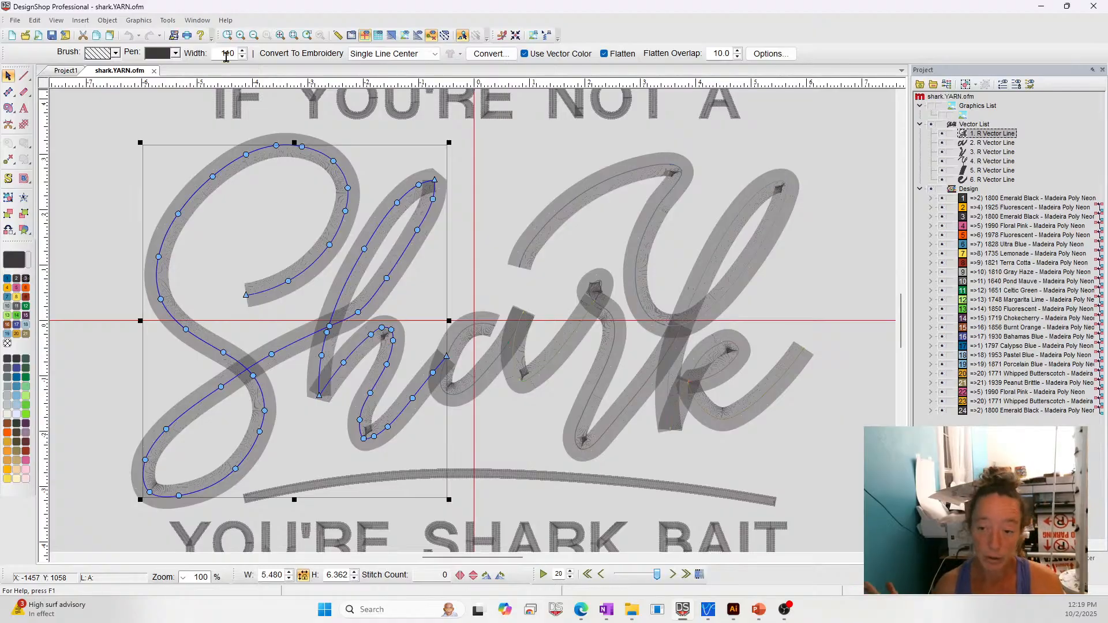
left_click(51, 105)
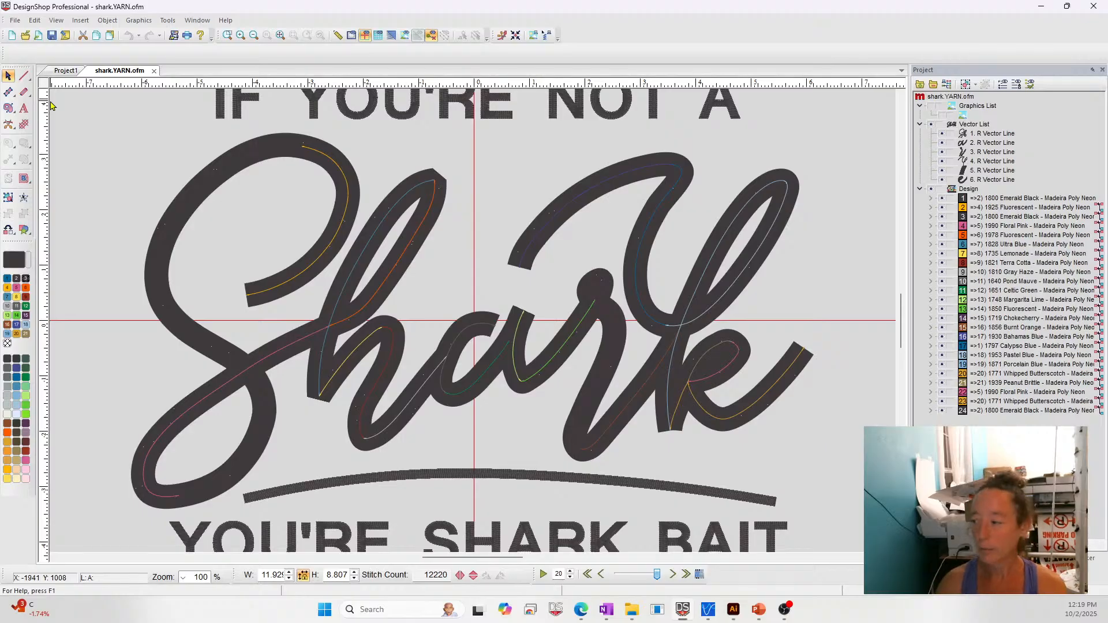
- Hide the vector lines and all design colours except the first 1800 Emerald Black placement stitching
left_click(984, 199)
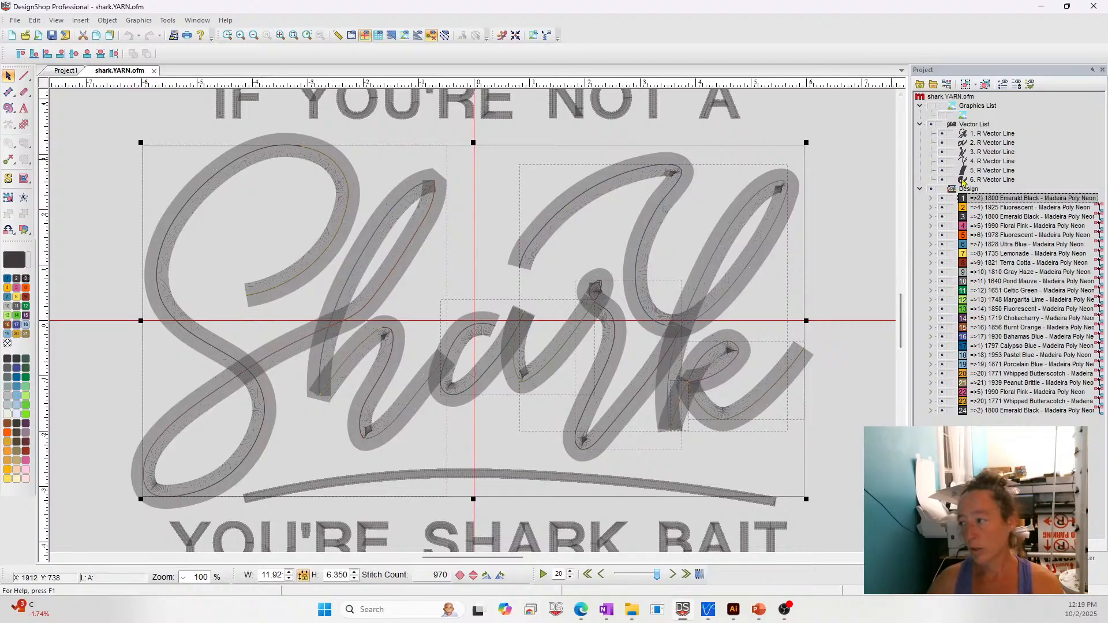
left_click(931, 189)
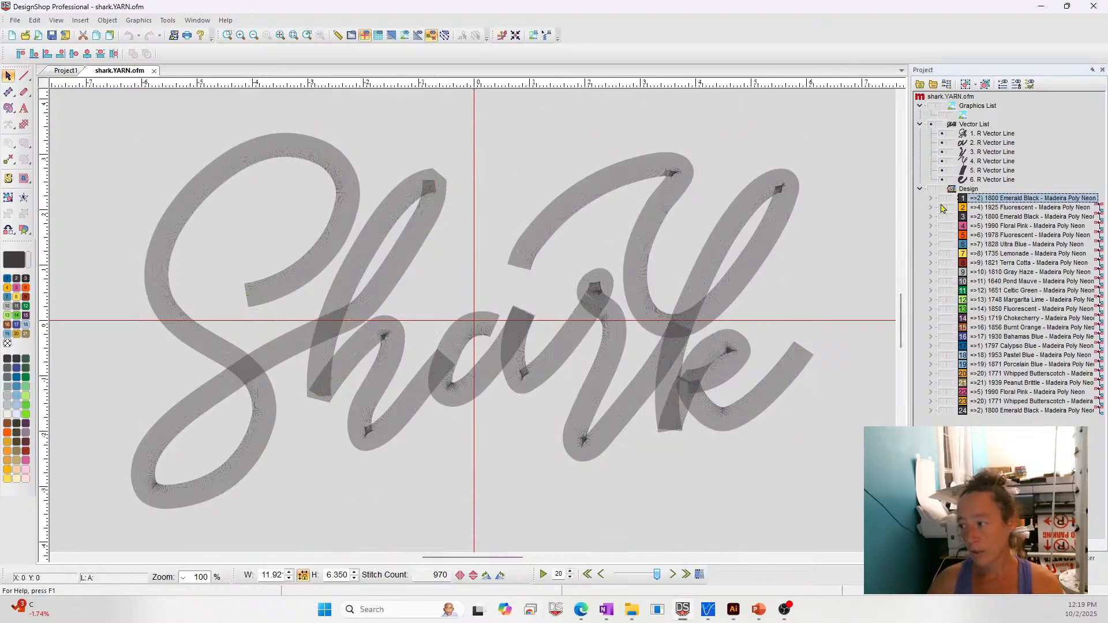
left_click(931, 125)
left_click(943, 198)
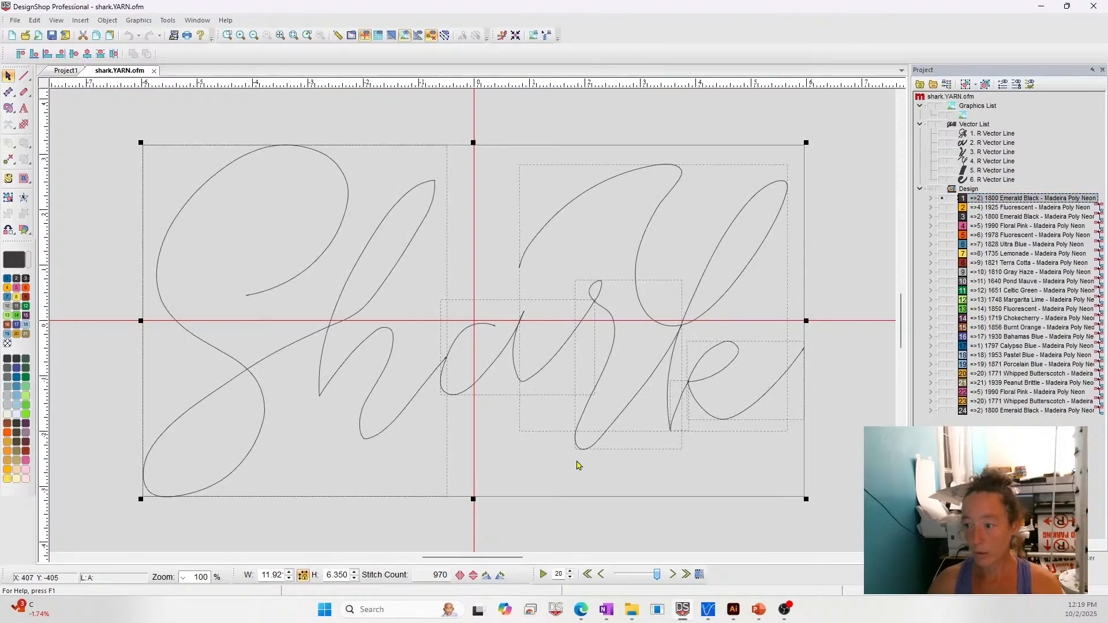
left_click(856, 494)
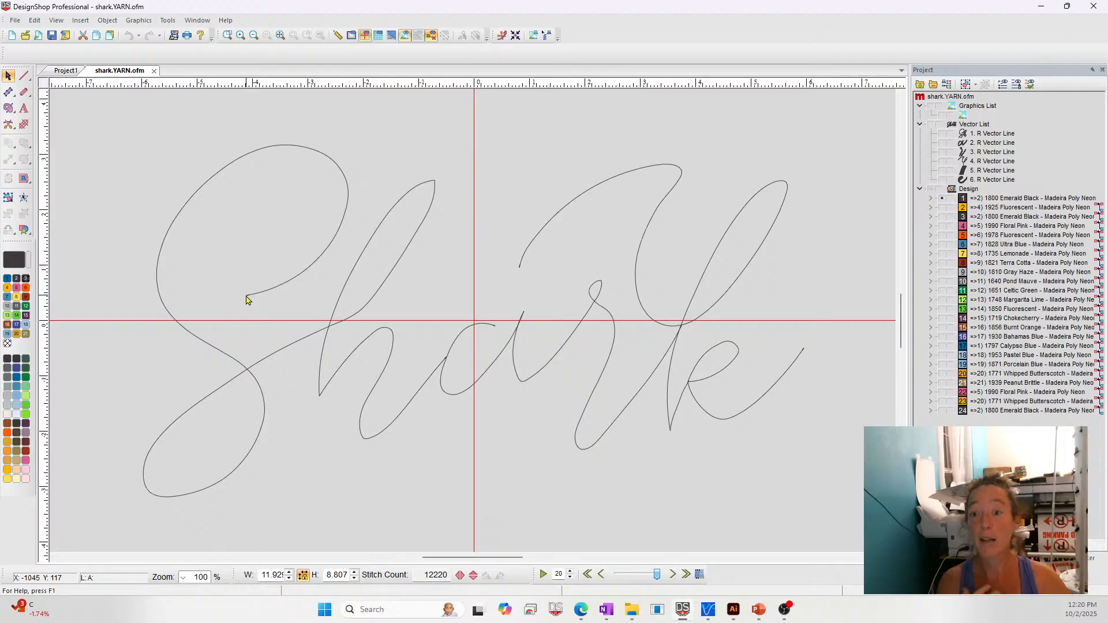
- Show the 1925 Fluorescent walk segment on the S's upper curve and compare it with the full Emerald Black placement line
left_click(942, 208)
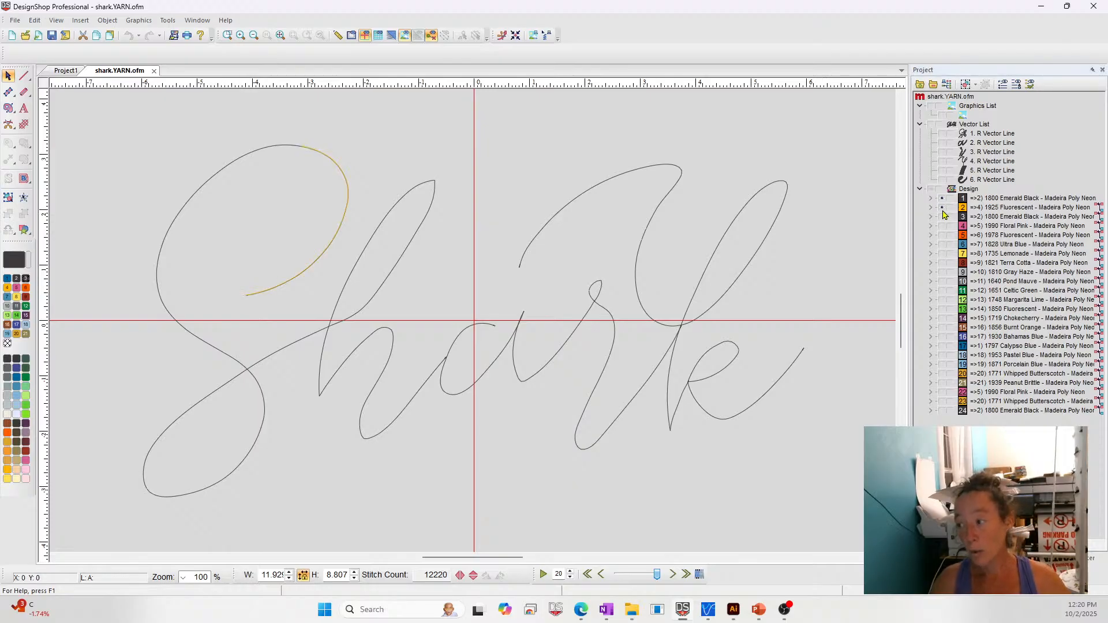
left_click(989, 209)
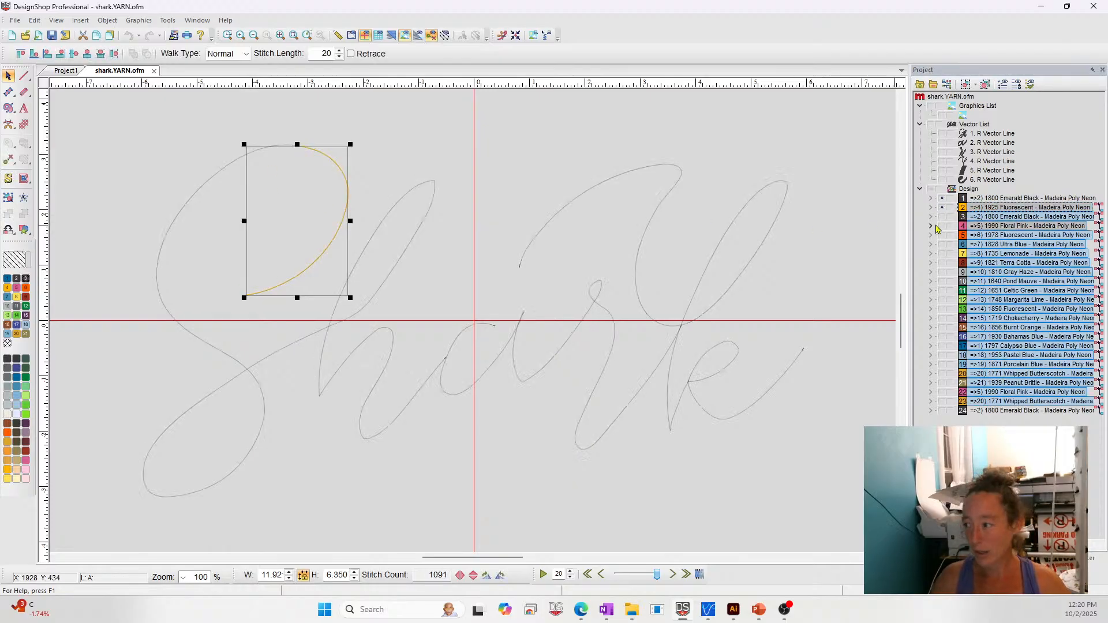
double_click(960, 212)
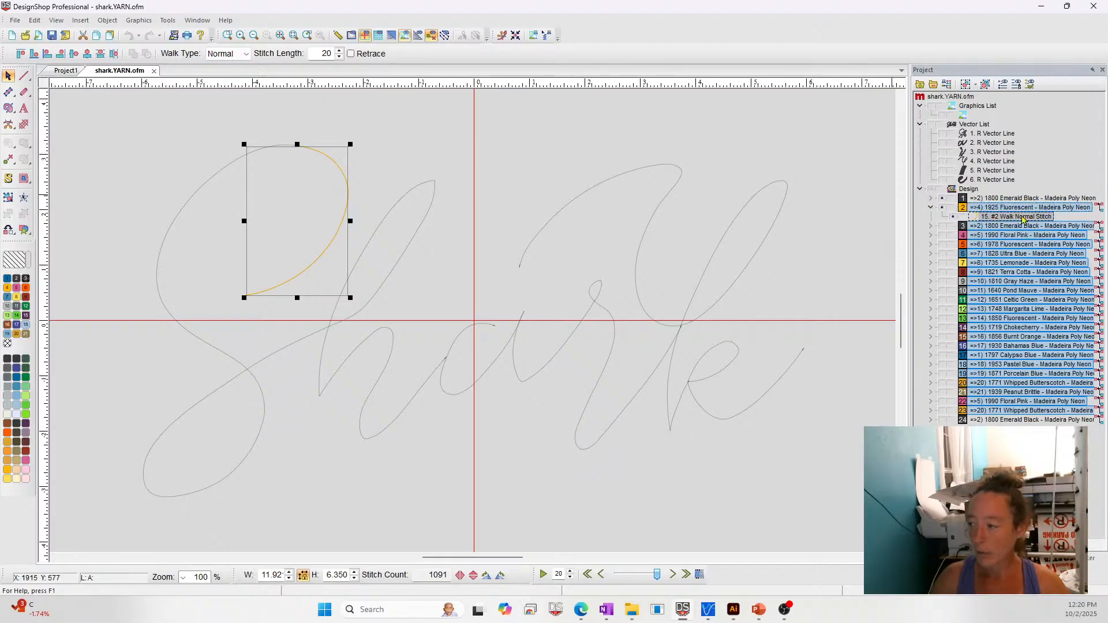
left_click(1000, 219)
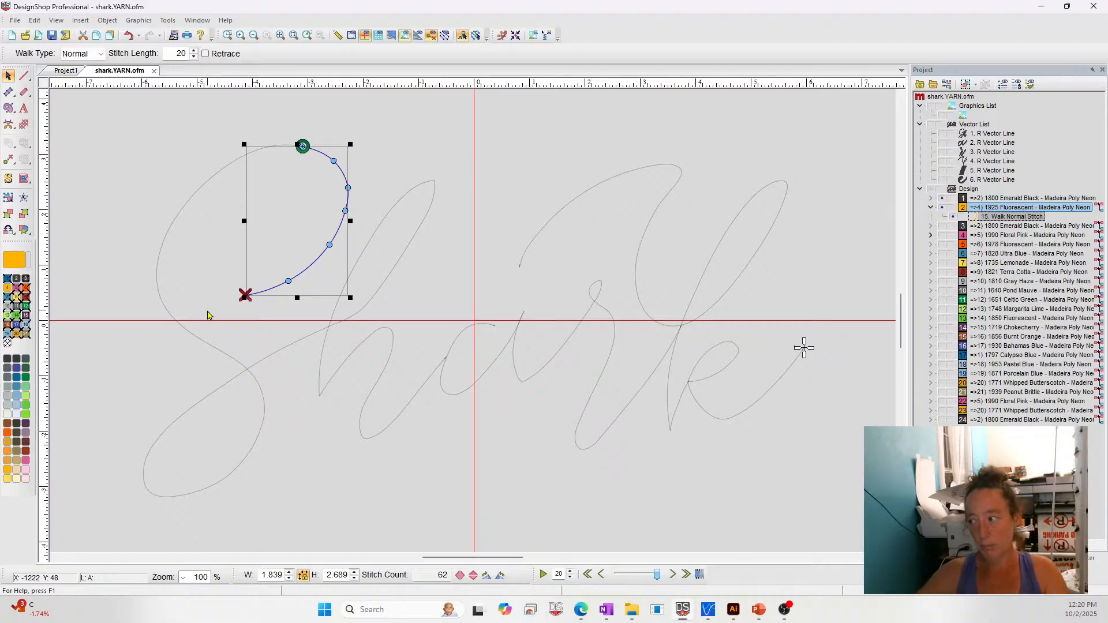
key("ctrl+a")
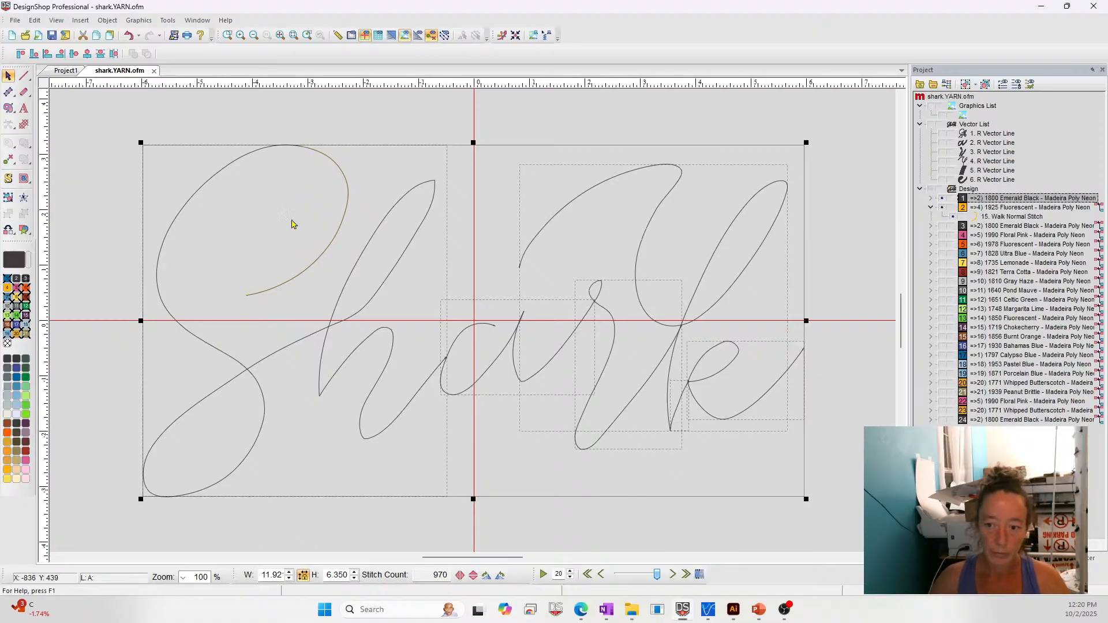
- Compare the selected 1925 Fluorescent walk segment with the wide vector lines by showing and hiding them
left_click(1002, 209)
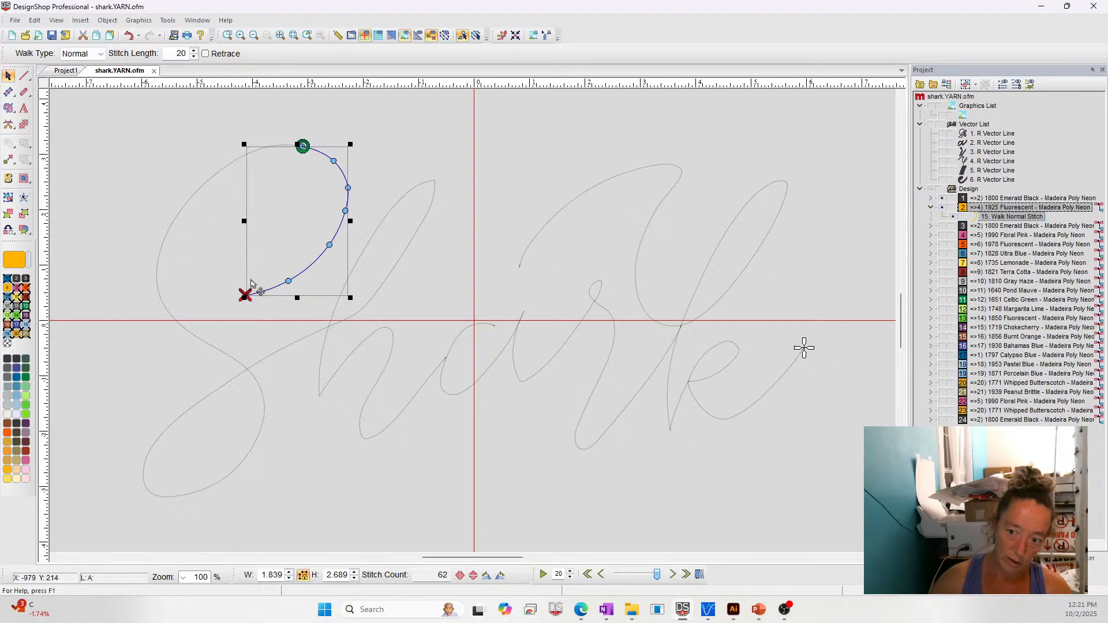
left_click(930, 125)
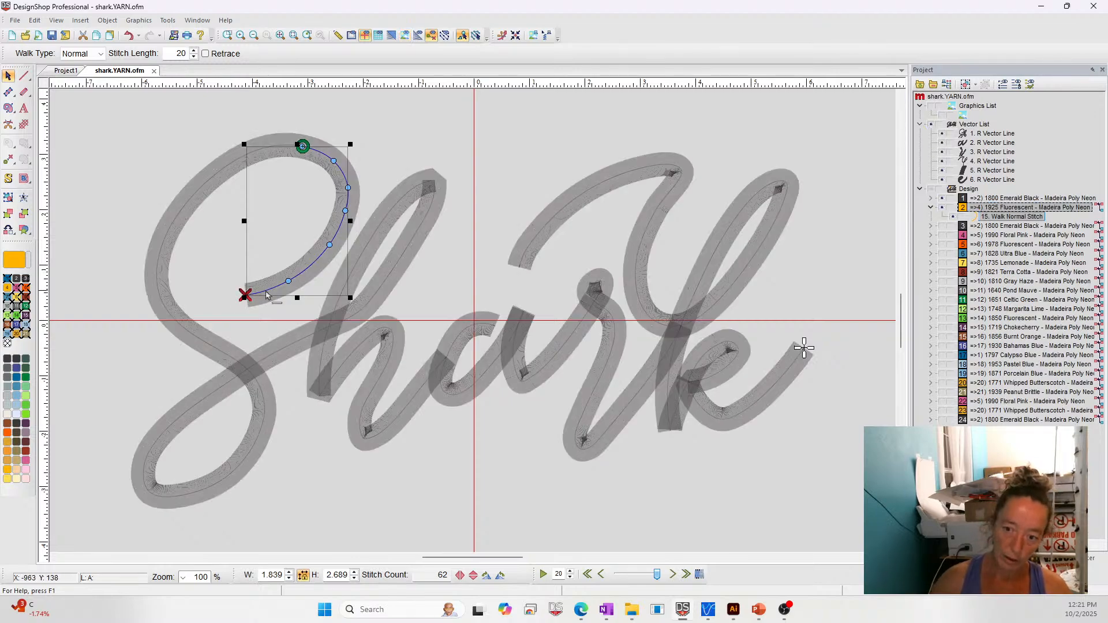
left_click(930, 126)
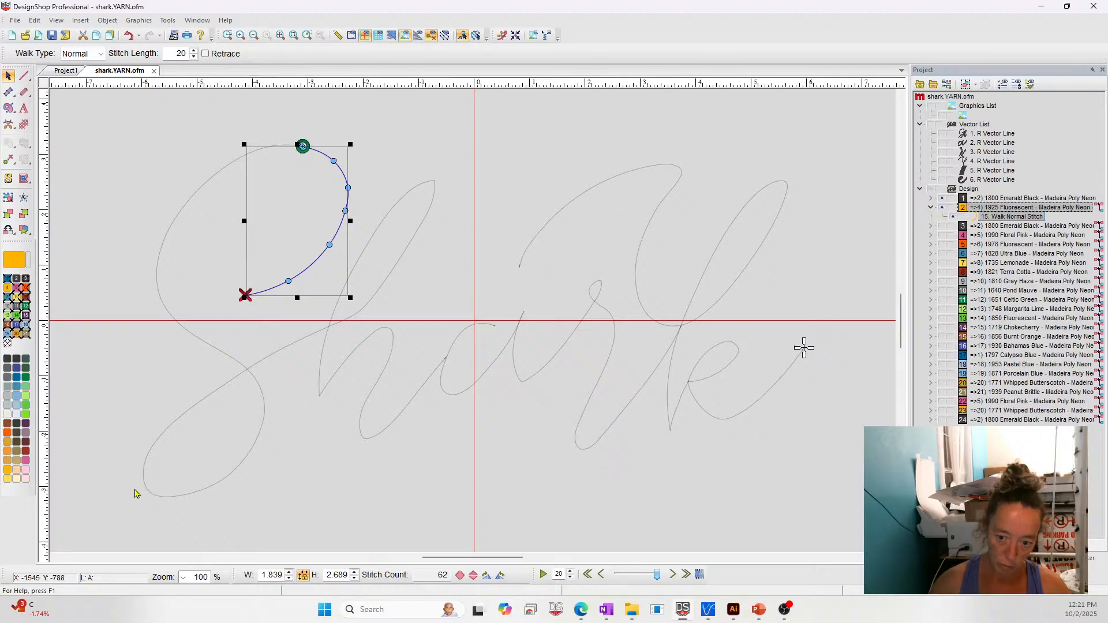
- Reveal and select the walk segments of colours 3 to 7 in stitch order: Emerald Black, Floral Pink, Fluorescent, Ultra Blue and Lemonade
left_click(931, 227)
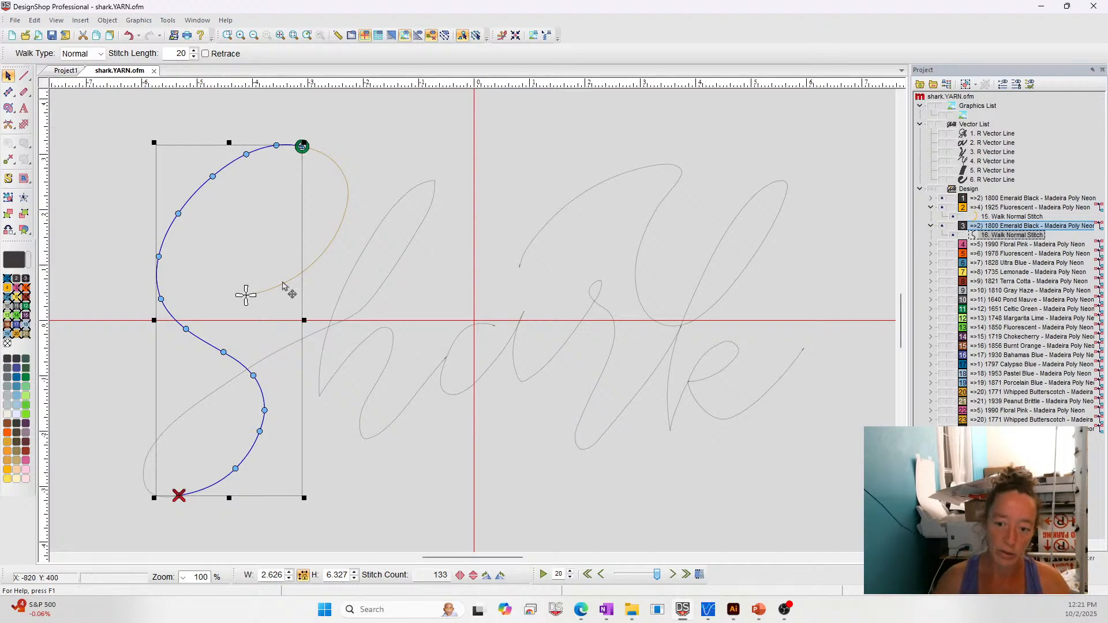
left_click(930, 244)
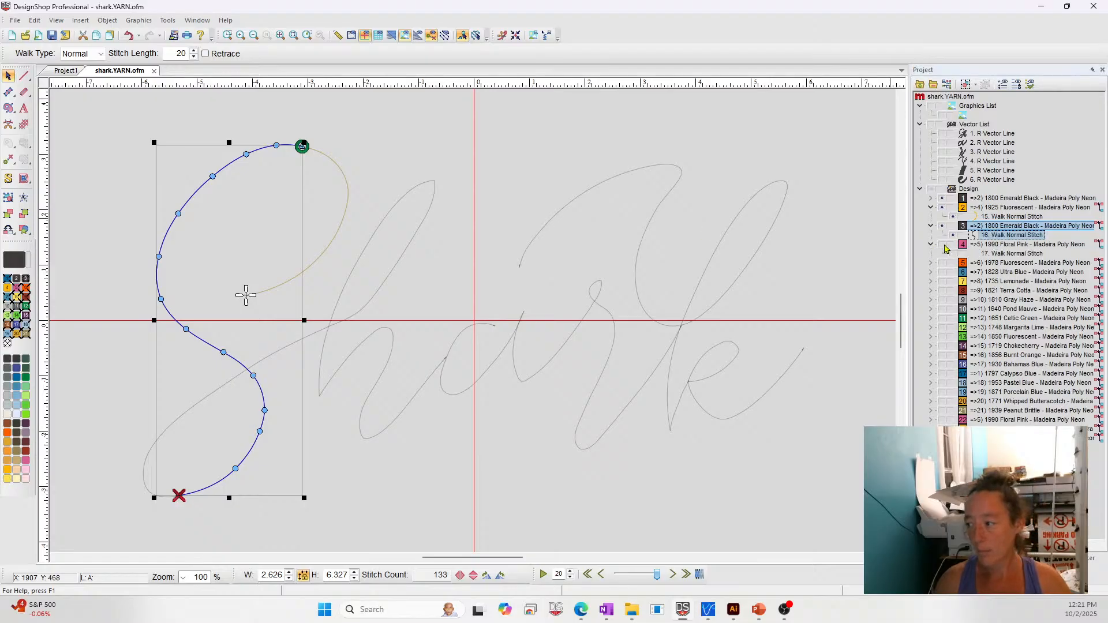
left_click(975, 254)
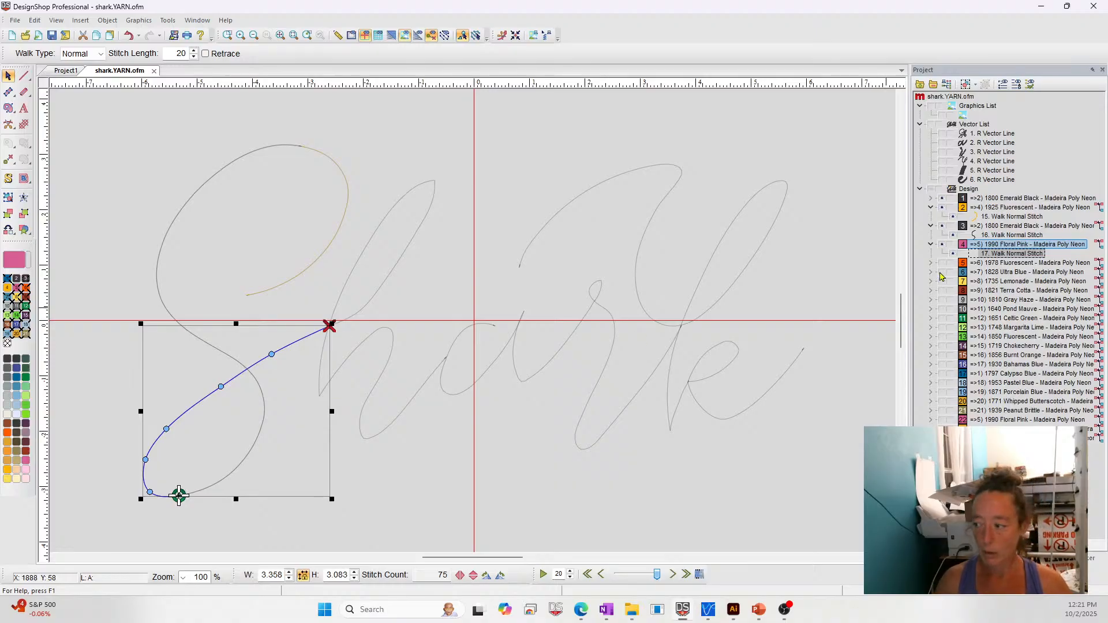
left_click(981, 263)
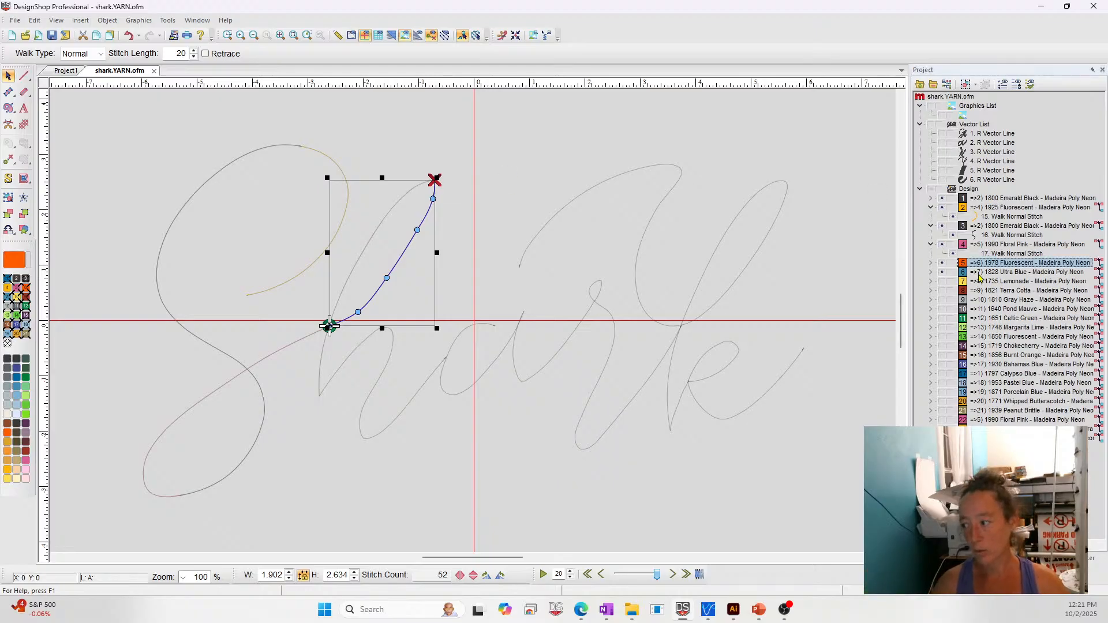
left_click(931, 273)
left_click(1001, 282)
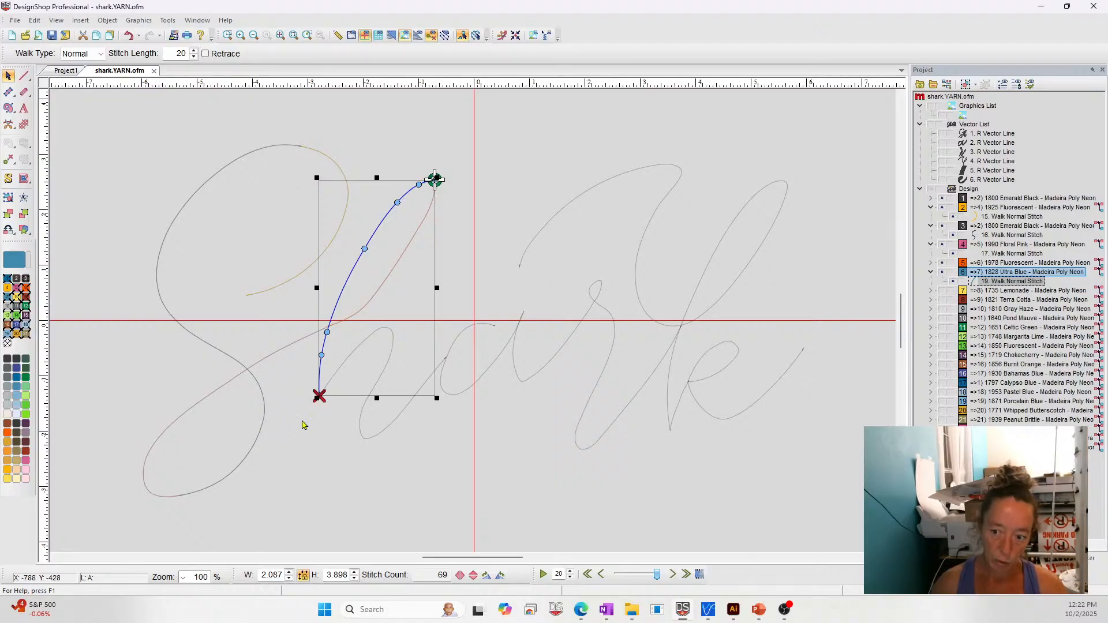
left_click(930, 290)
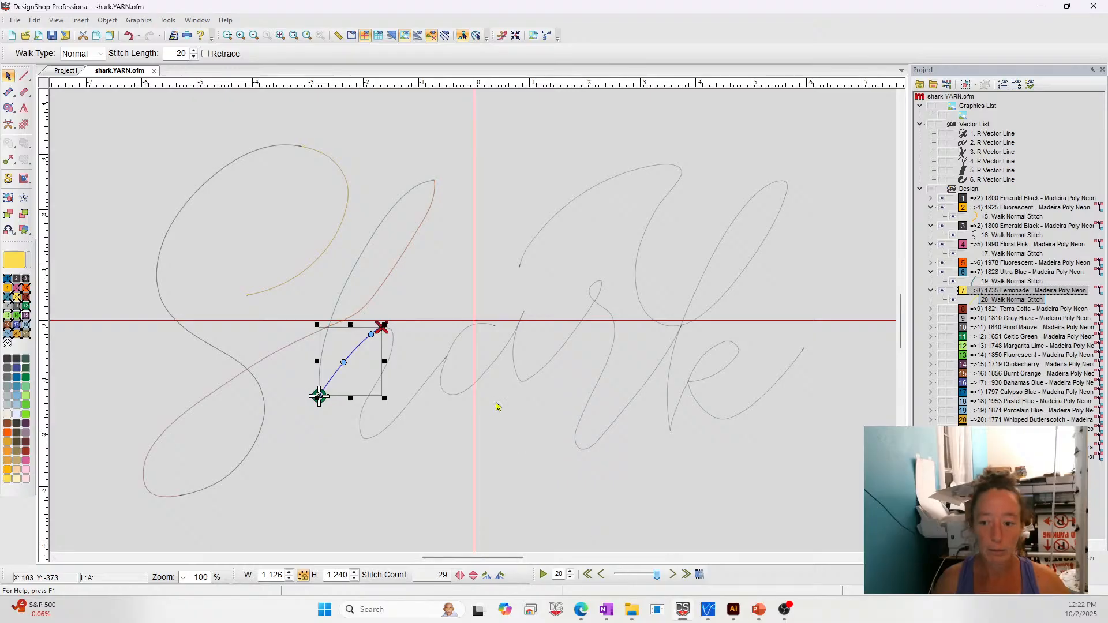
- Return to the Questions slide in PowerPoint
mouse_move(759, 610)
left_click(750, 556)
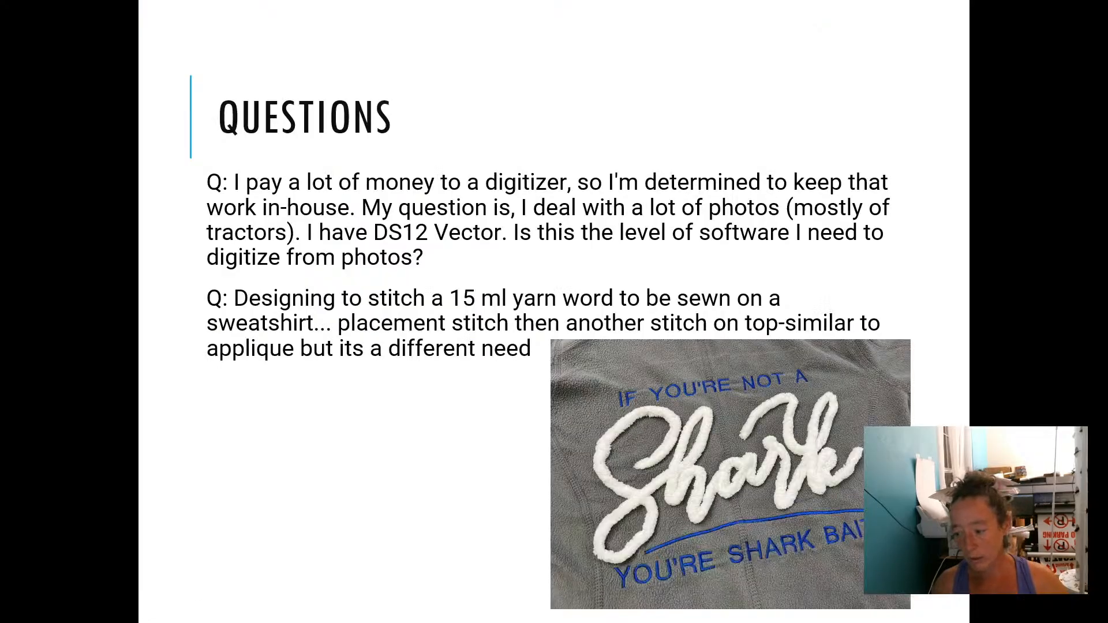
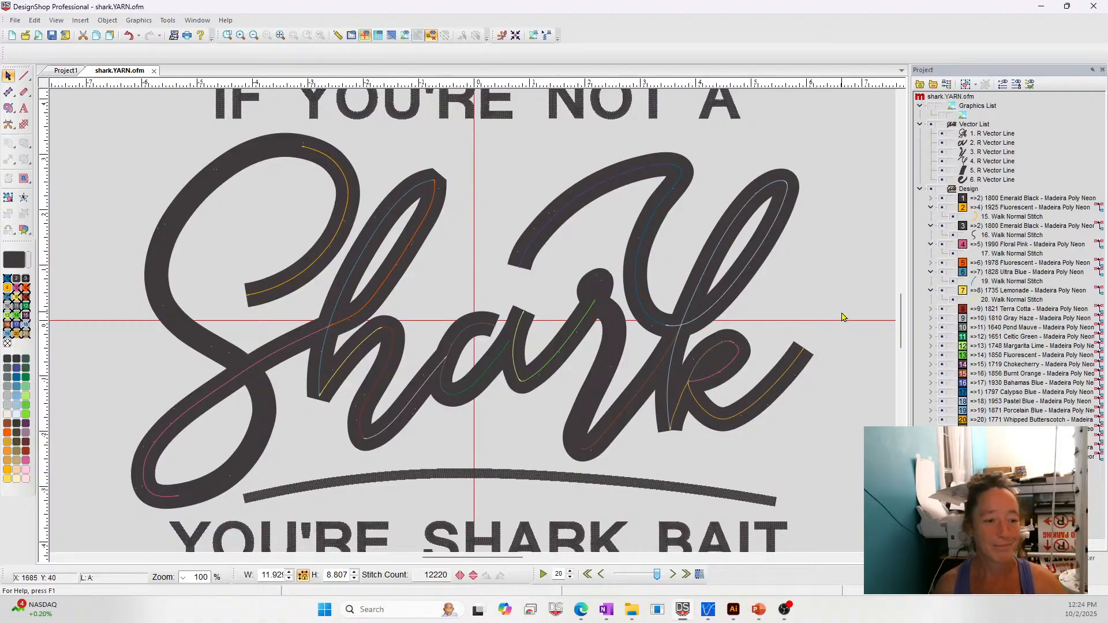
- Look through the Shark design files and yarn stitching videos in the 2025-10-02 folder in File Explorer
mouse_move(759, 610)
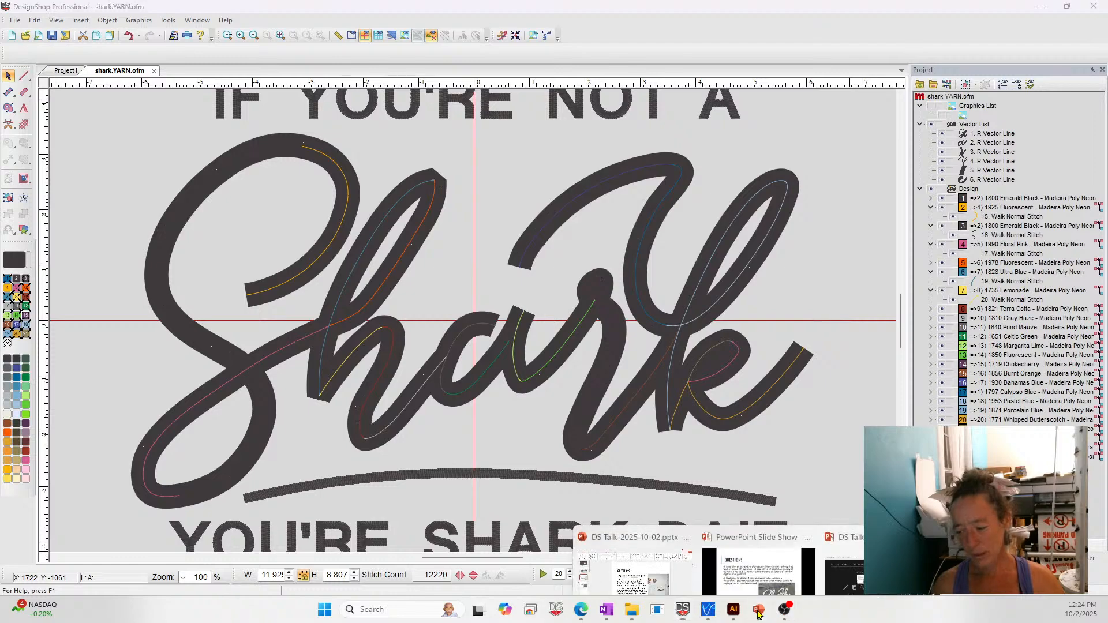
left_click(765, 558)
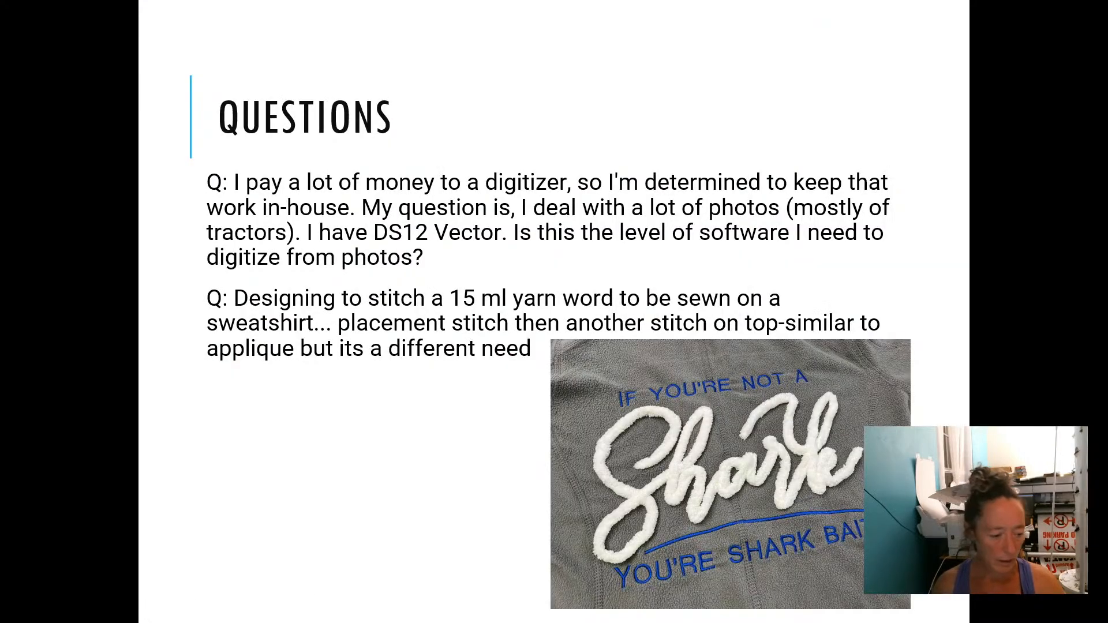
key("alt+Tab")
scroll(681, 369, "down", 3)
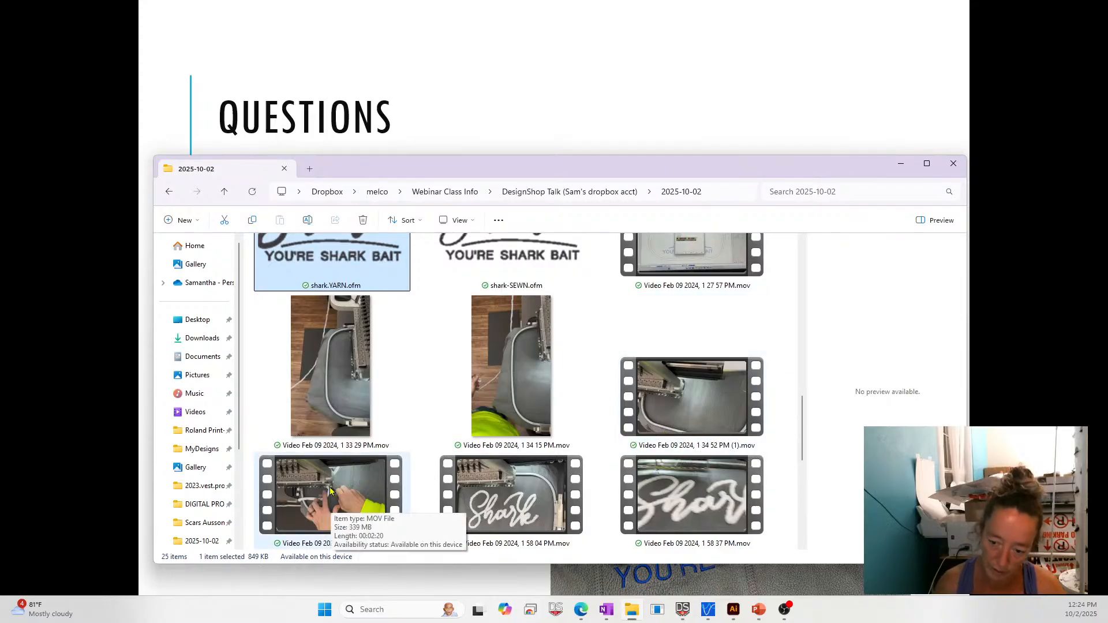
scroll(339, 495, "down", 1)
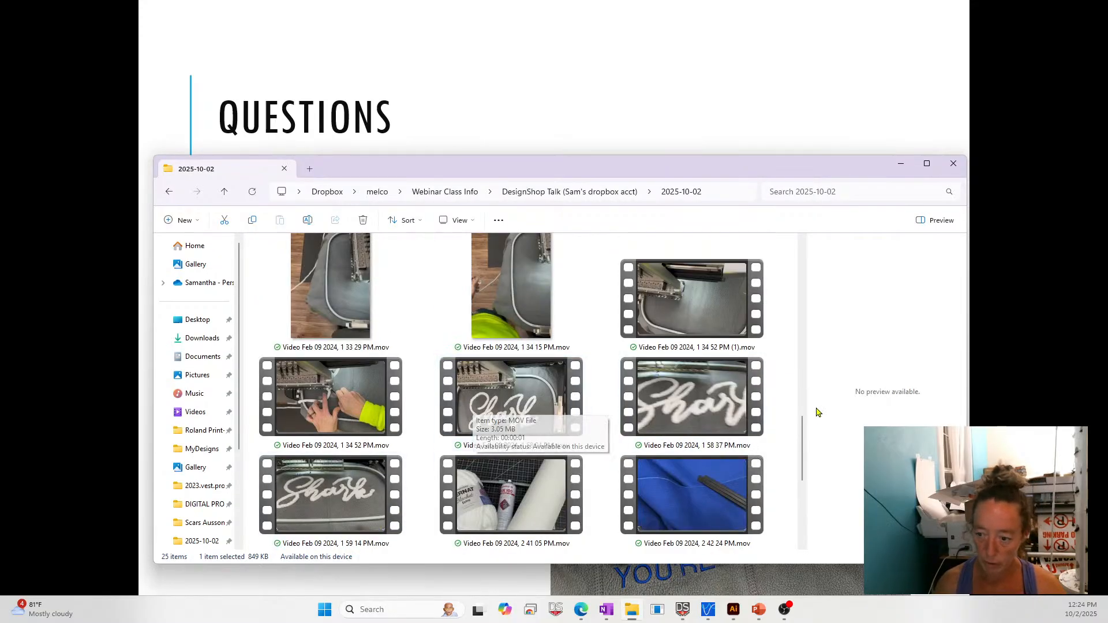
scroll(598, 452, "up", 1)
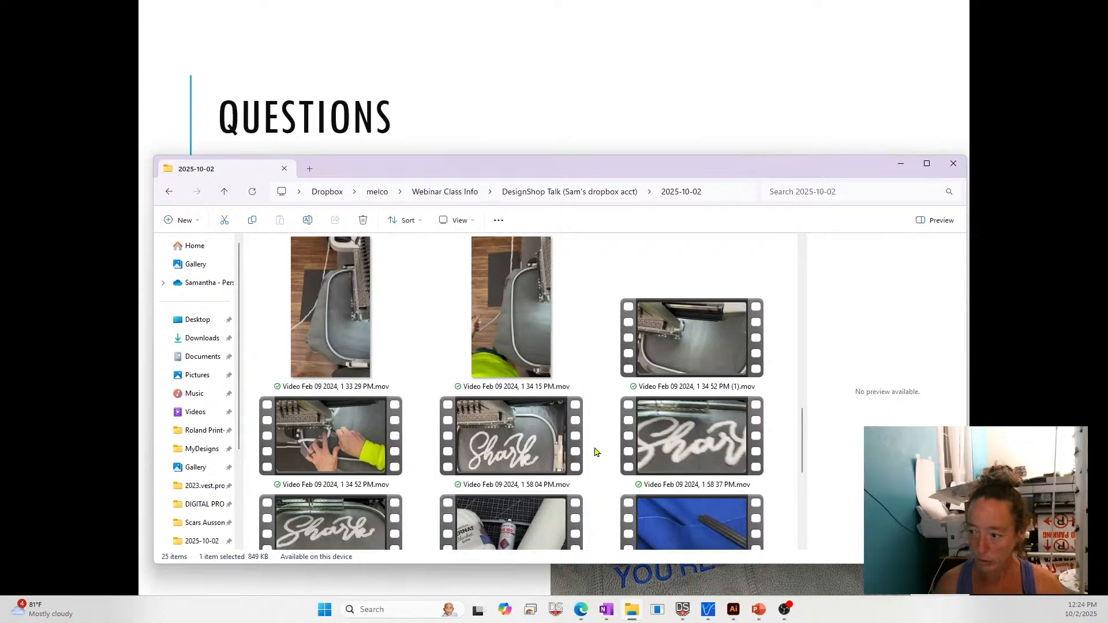
scroll(423, 332, "up", 3)
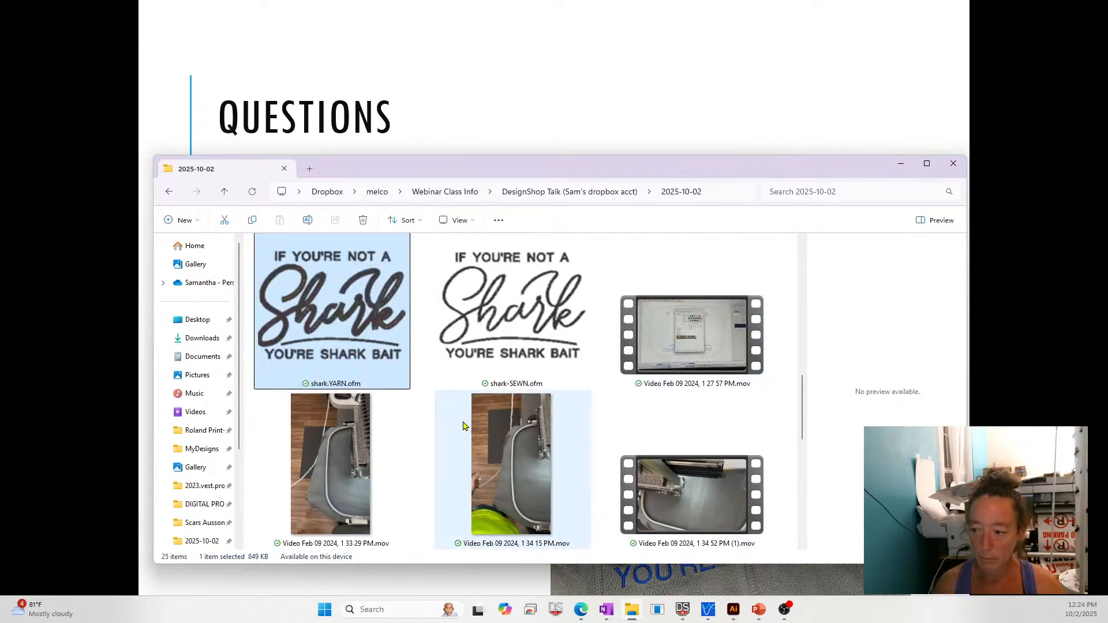
scroll(615, 410, "down", 2)
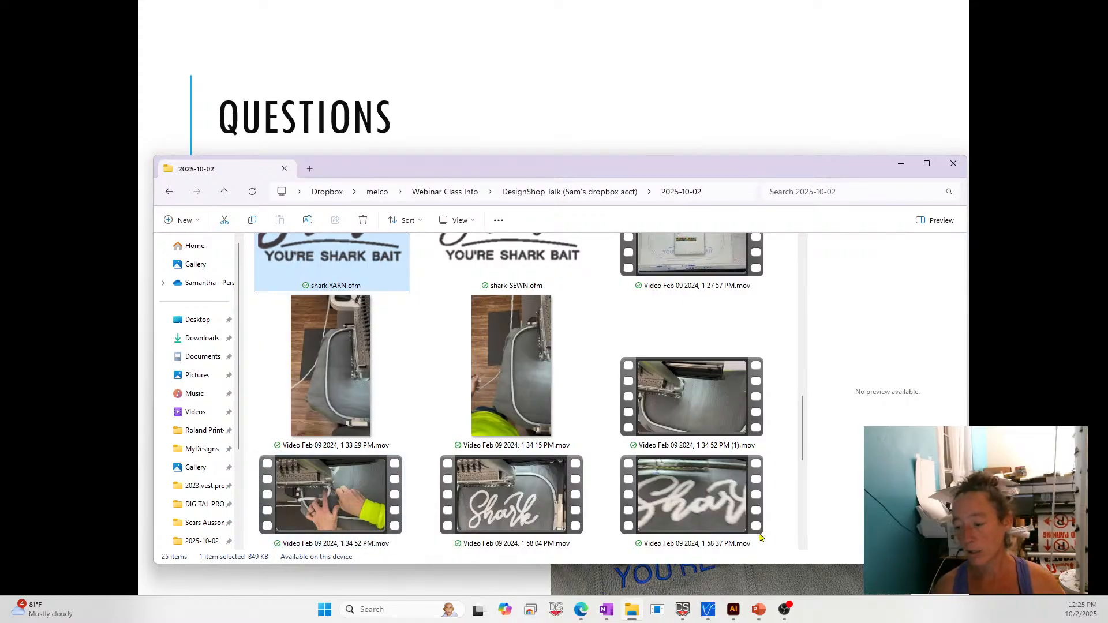
scroll(744, 513, "down", 3)
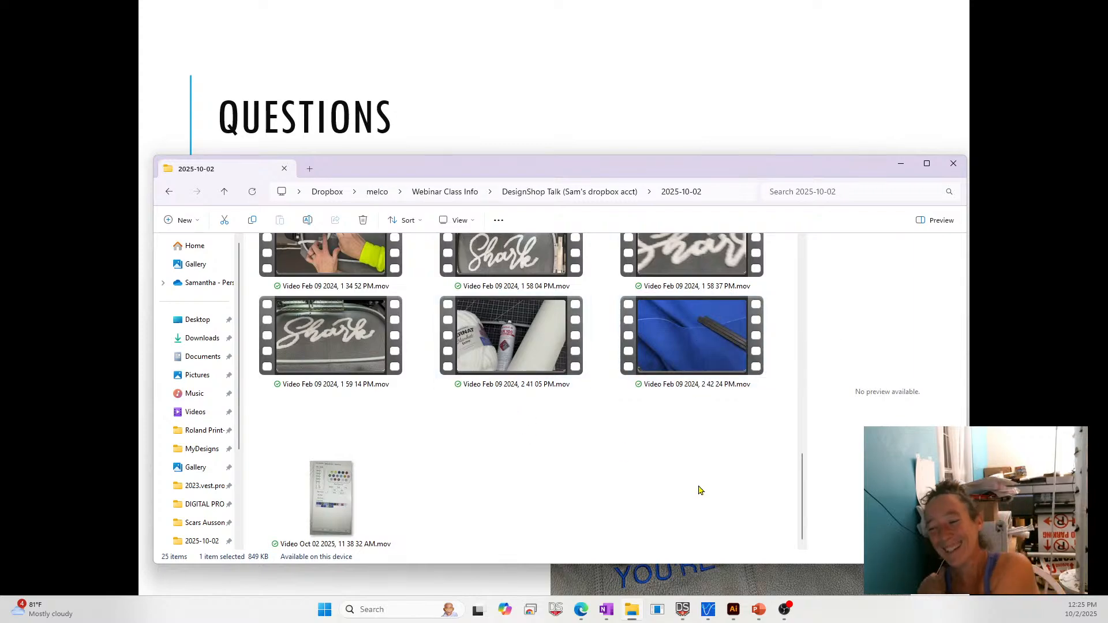
scroll(699, 491, "up", 4)
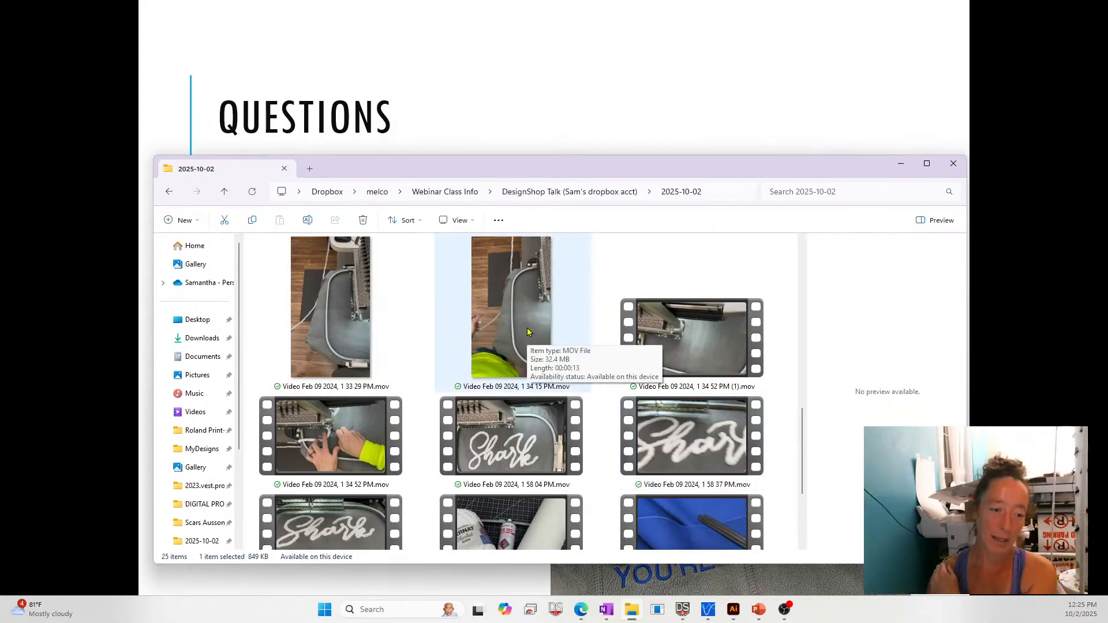
- Bring the PowerPoint slide show back to the front with the Questions slide displayed
left_click(584, 90)
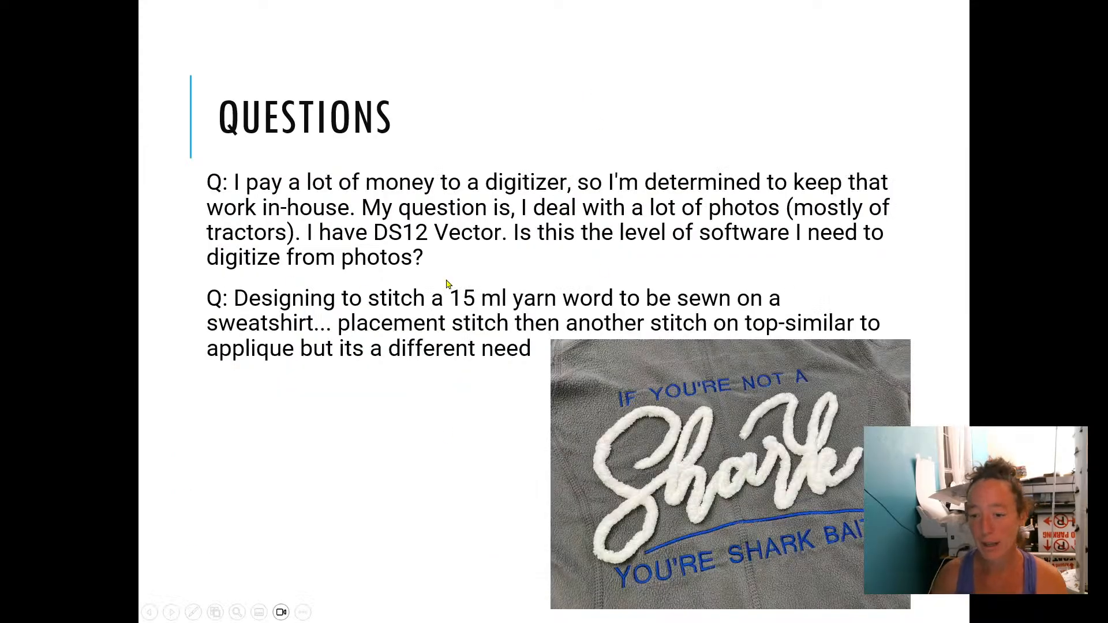
left_click(401, 252)
key("Left")
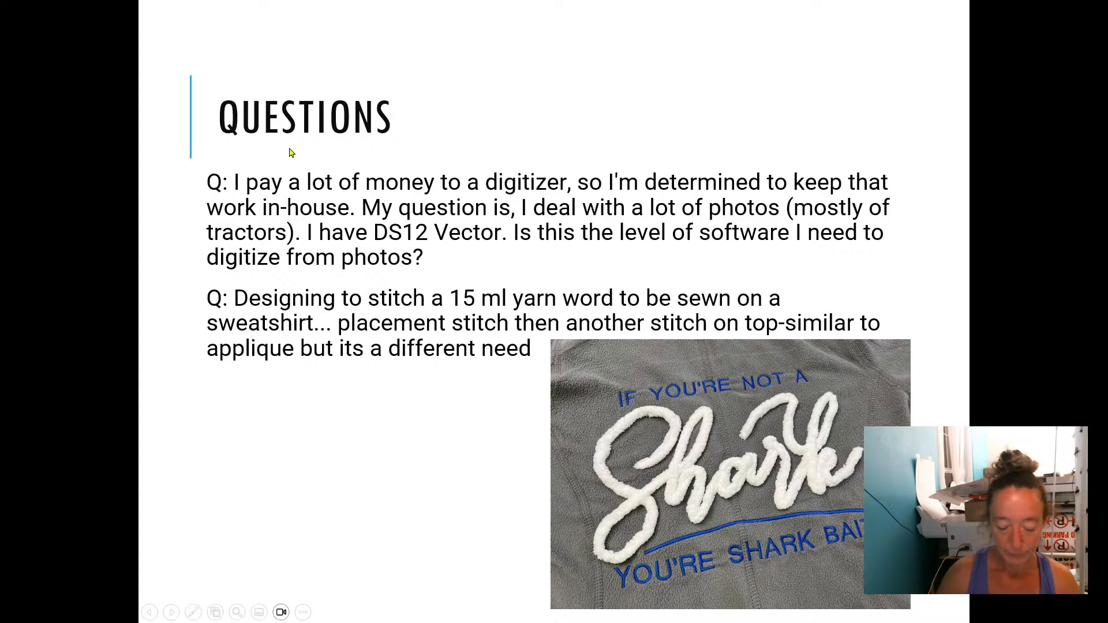
- Switch to DesignShop, create a new project and start lettering with the Chain Stitch Script alphabet
key("alt+Tab")
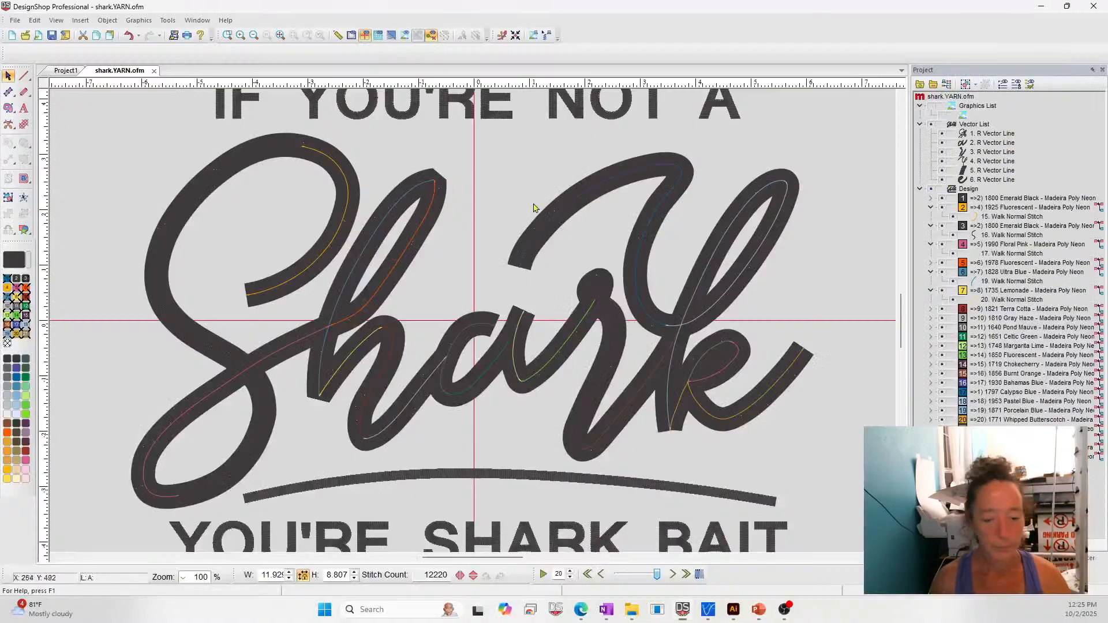
left_click(12, 36)
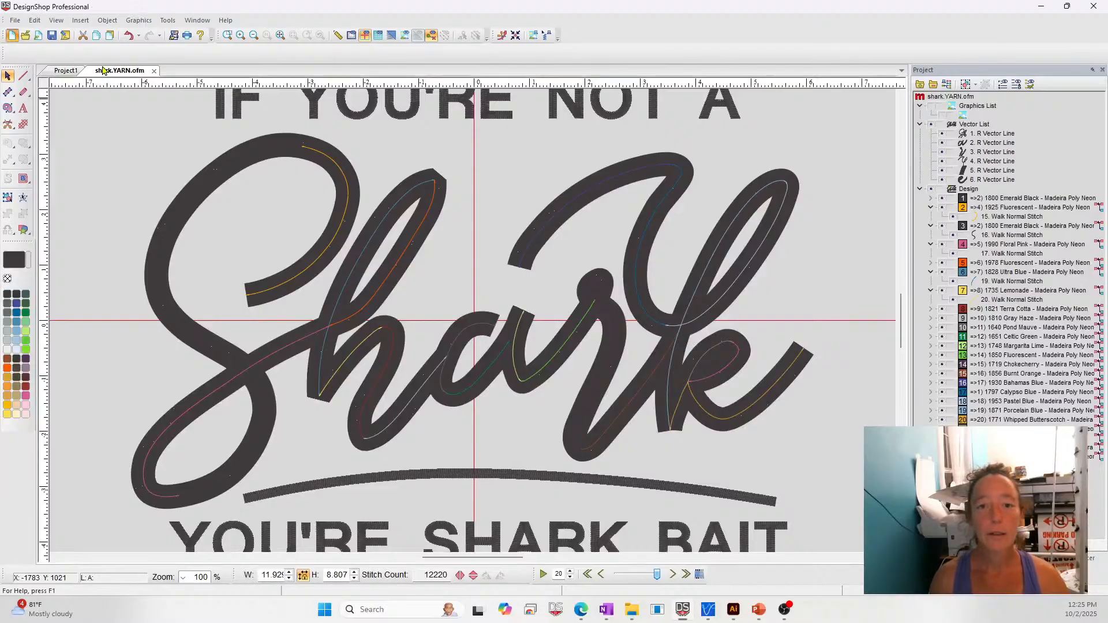
left_click(23, 109)
left_click(135, 54)
left_click(228, 53)
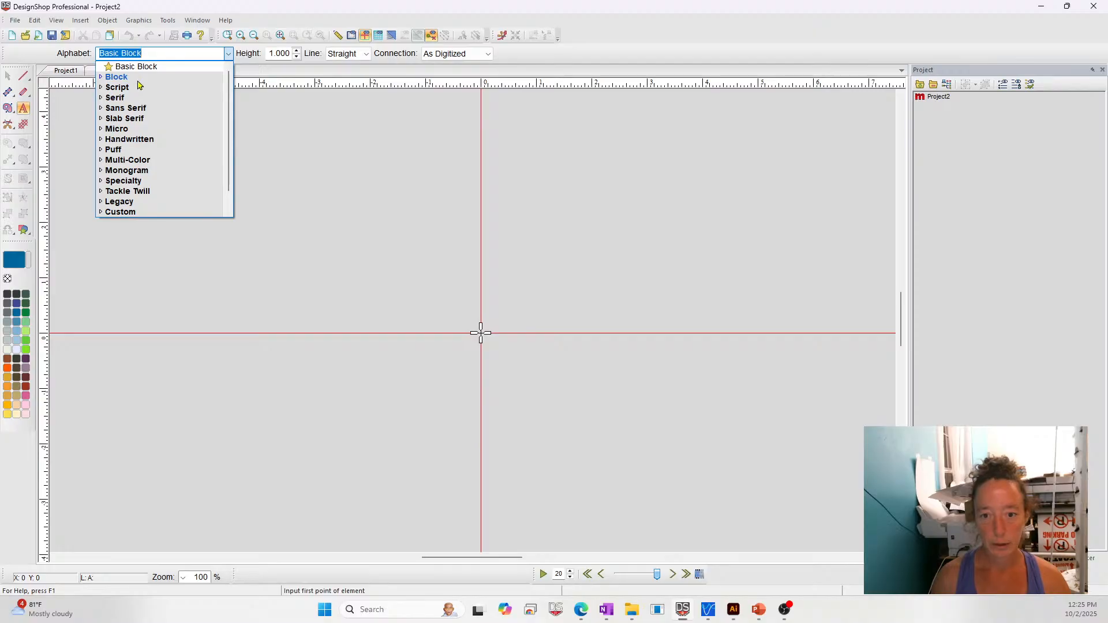
type("CHA")
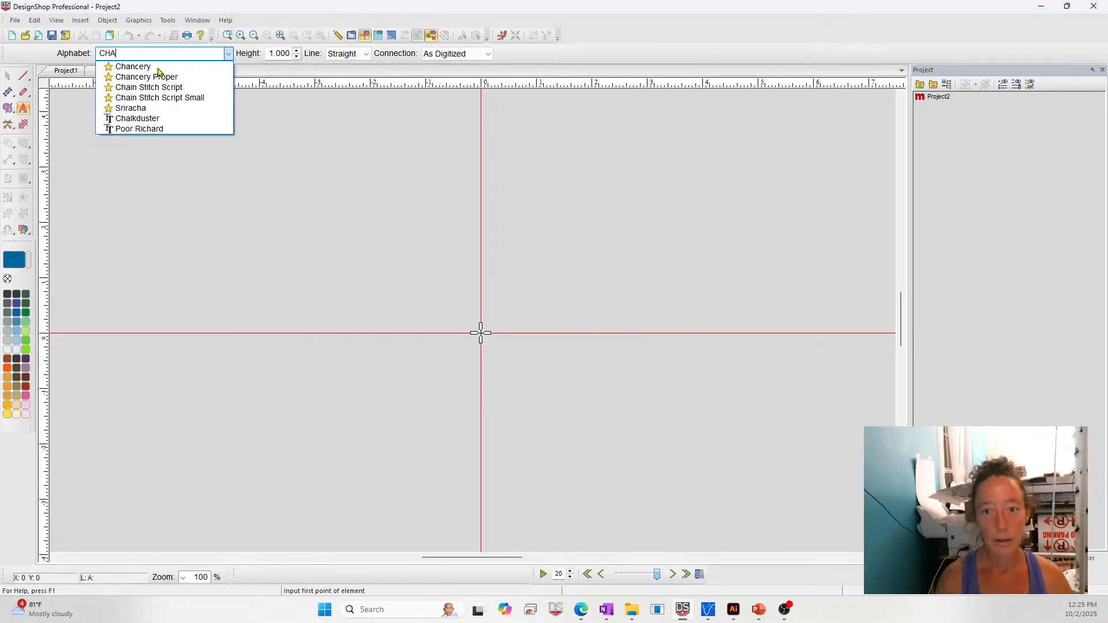
left_click(149, 87)
- Place lettering of a capitalised sample first name to the left of the origin, correcting the mistyped letters
left_click(334, 317)
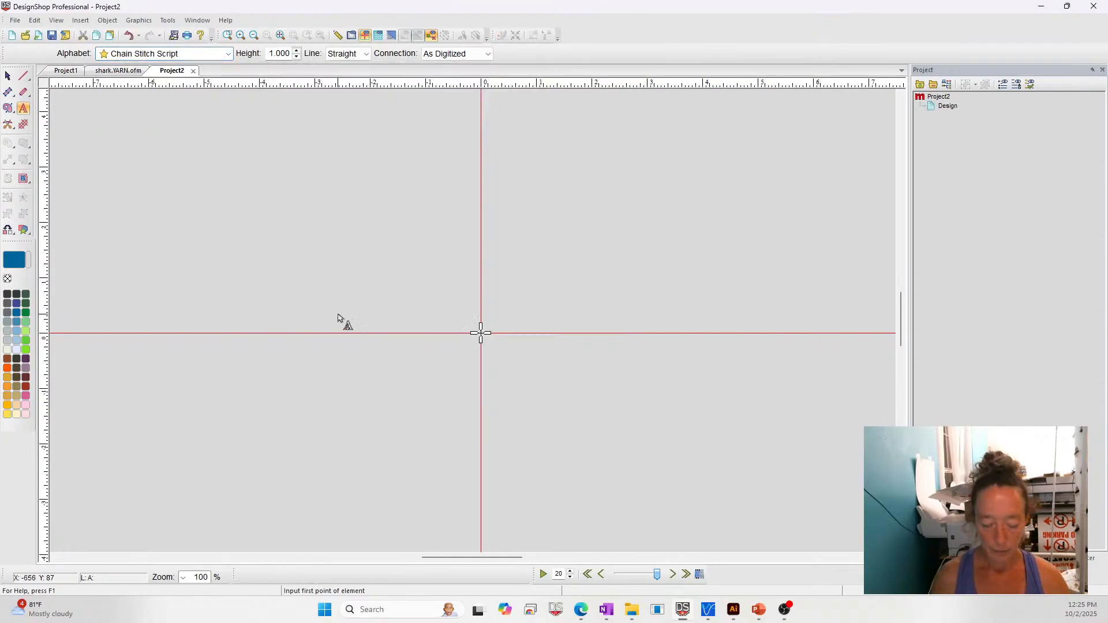
type("lue")
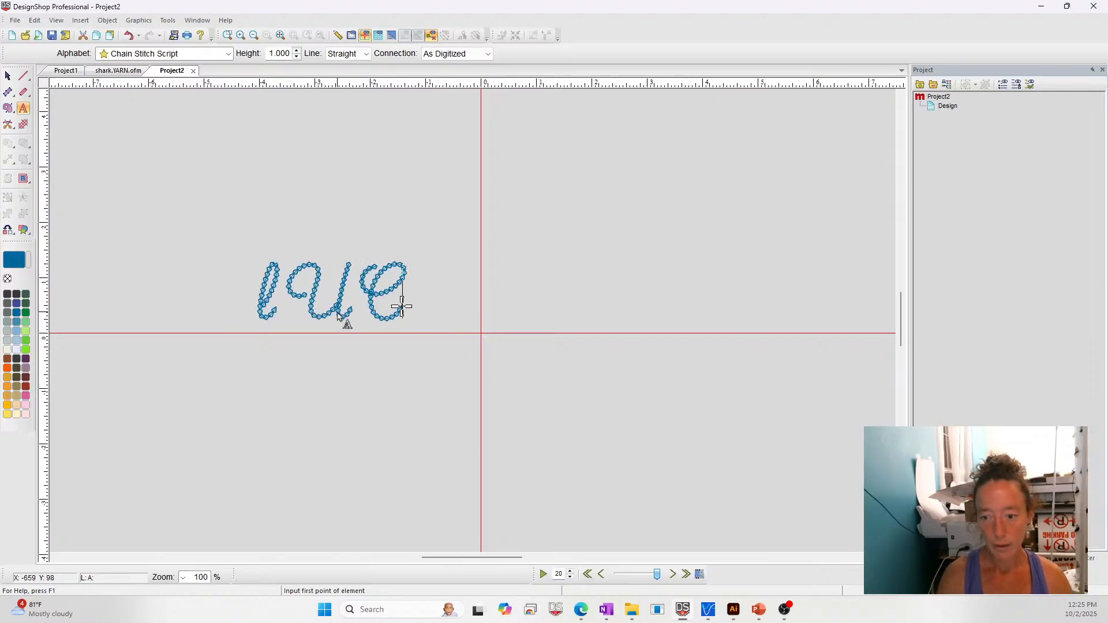
key("BackSpace")
key("BackSpace")
key("BackSpace")
type("Luc")
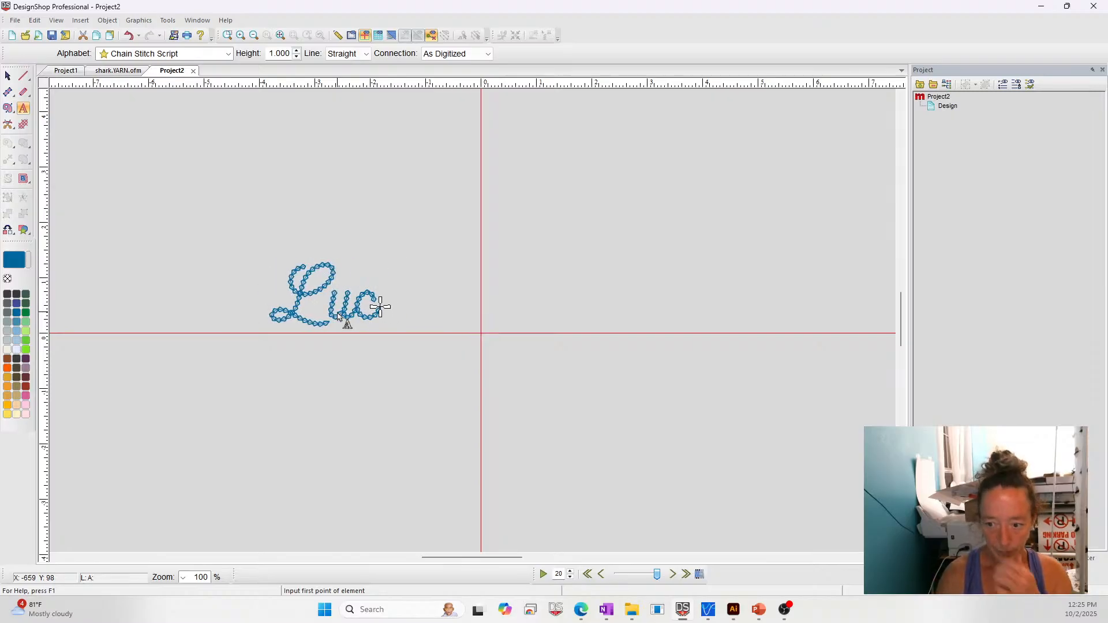
type("y")
key("Return")
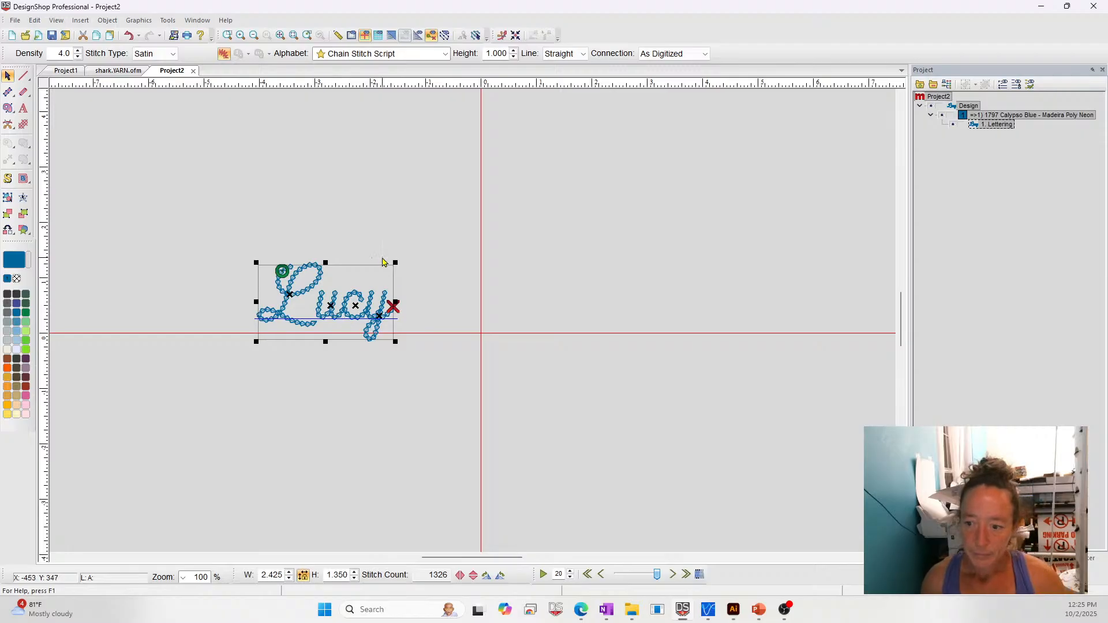
- Enlarge the lettering proportionally to a 3.000 in letter height and centre it roughly on the origin
left_click_drag(397, 259, 665, 114)
left_click_drag(569, 277, 582, 367)
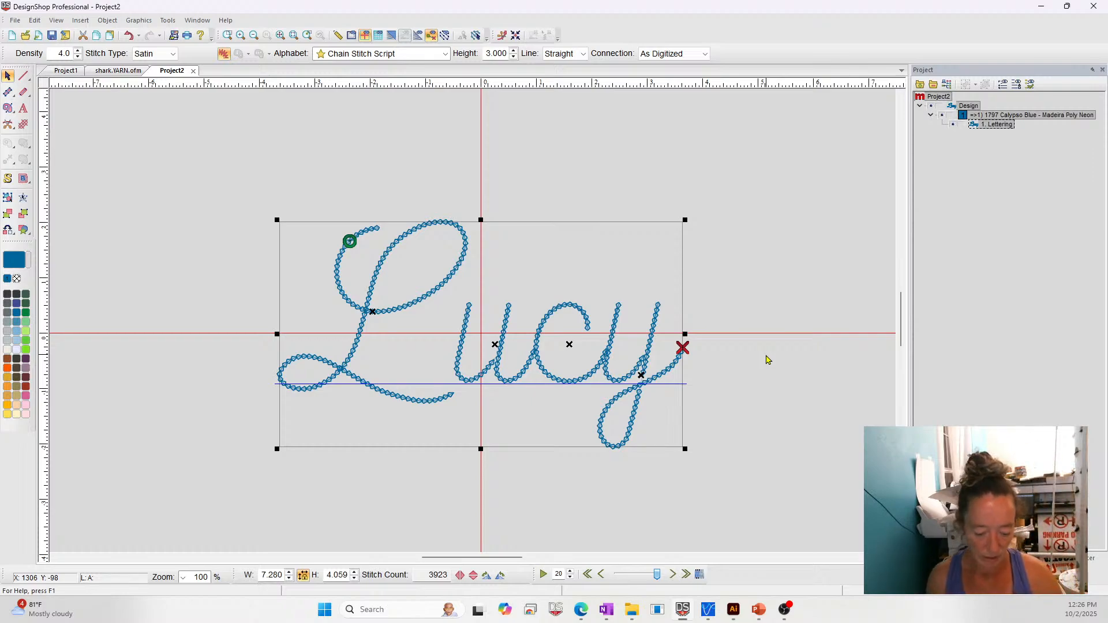
left_click(510, 154)
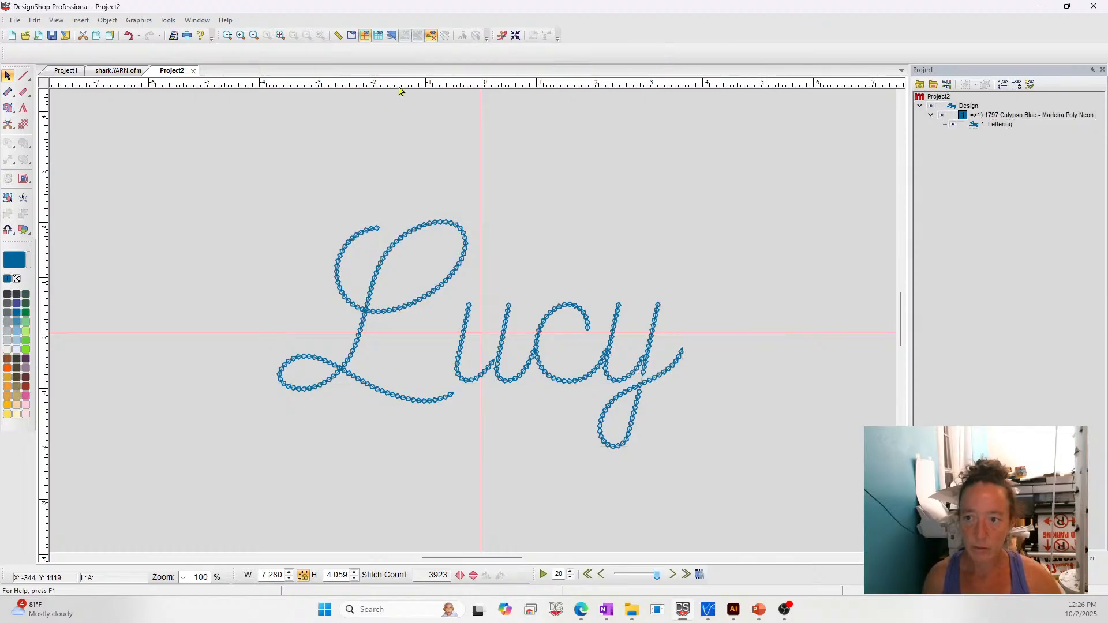
- Open the lettering's object properties and display its Decorative walk stitch settings
left_click(460, 274)
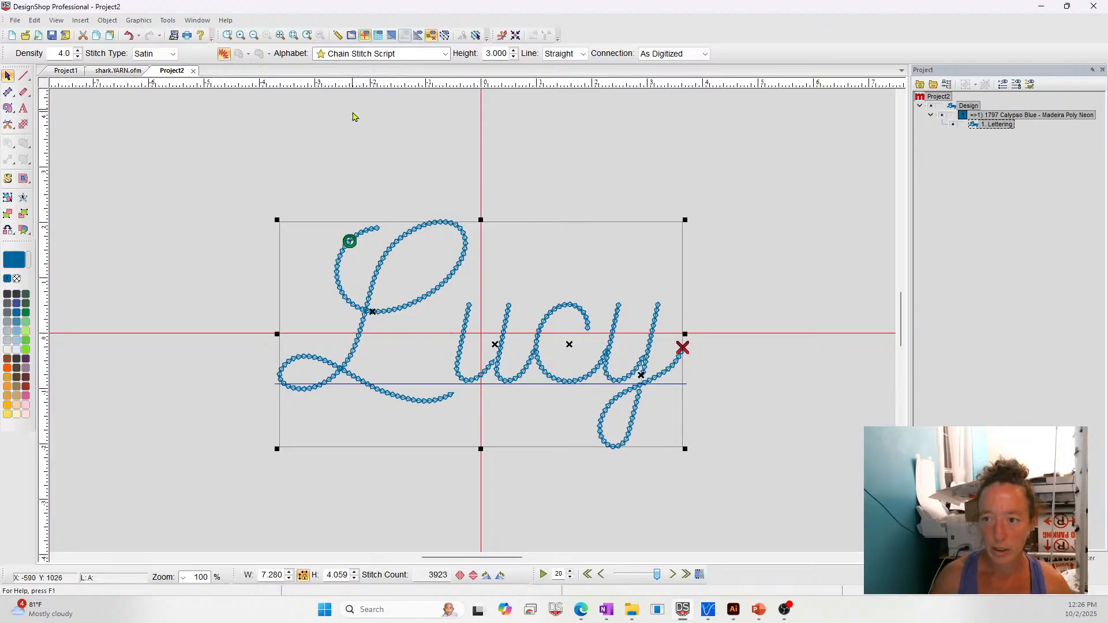
right_click(463, 282)
left_click(484, 287)
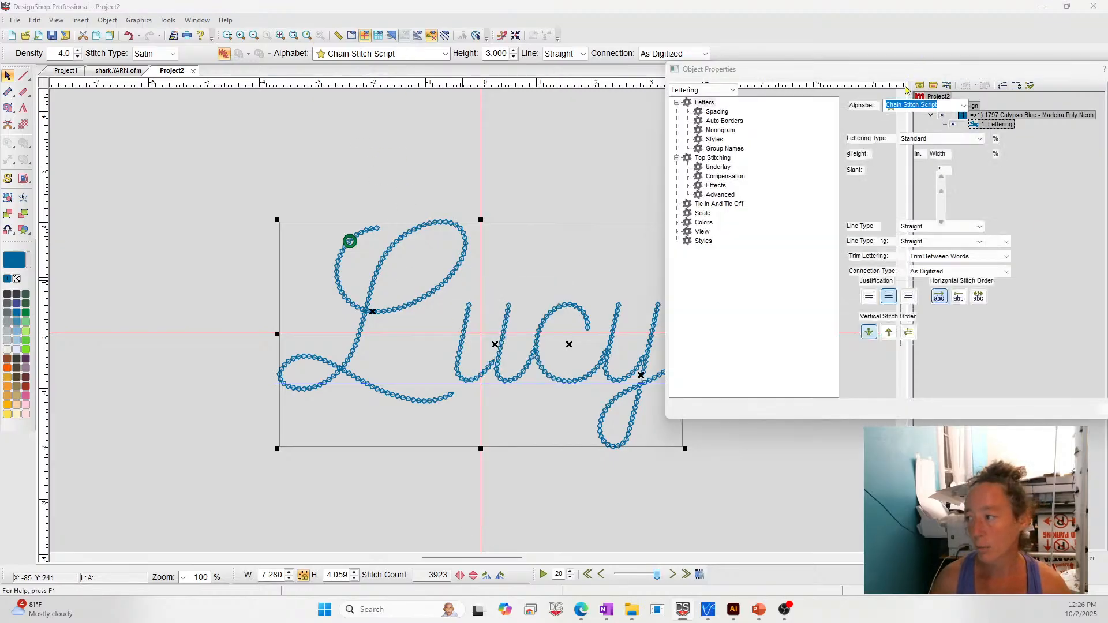
left_click(701, 90)
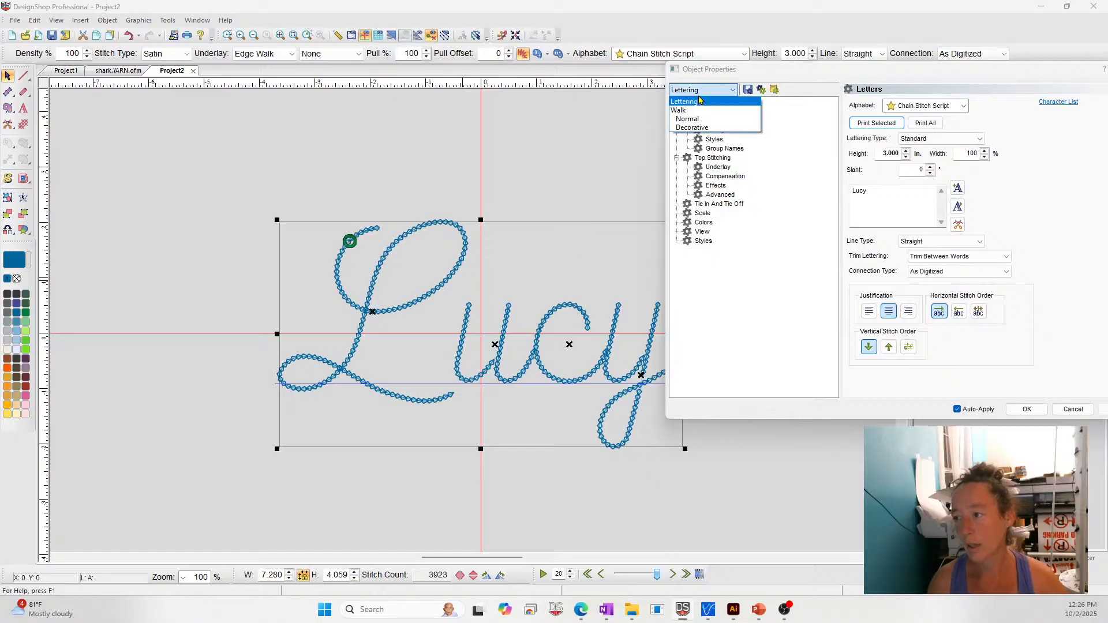
left_click(692, 127)
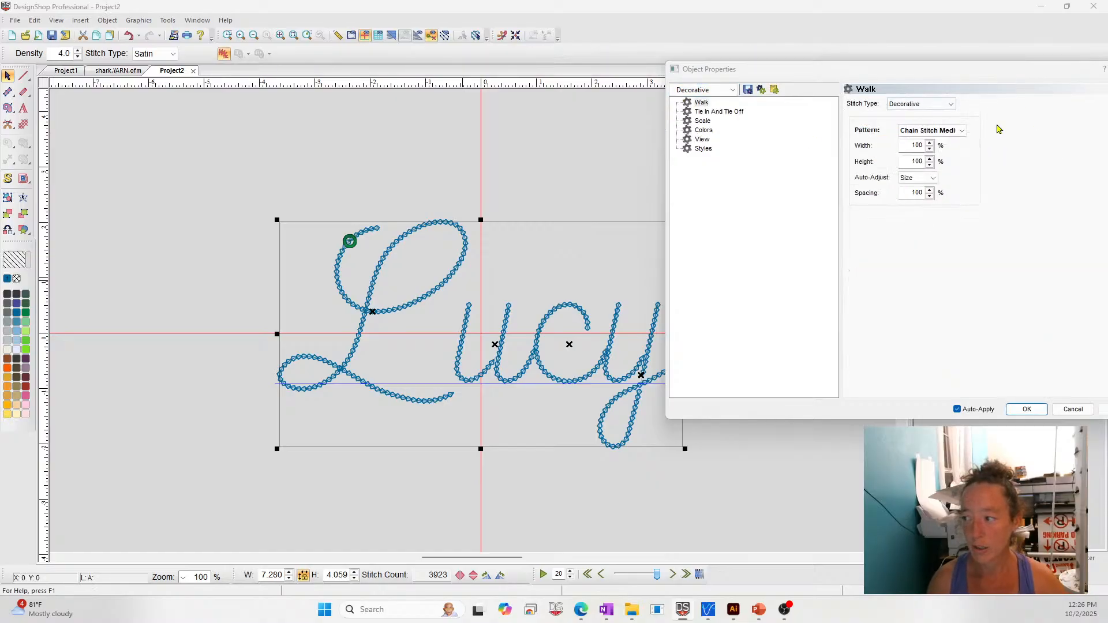
- Compare the general Lettering properties with the Decorative walk properties of the chain stitch lettering
left_click(704, 90)
left_click(695, 106)
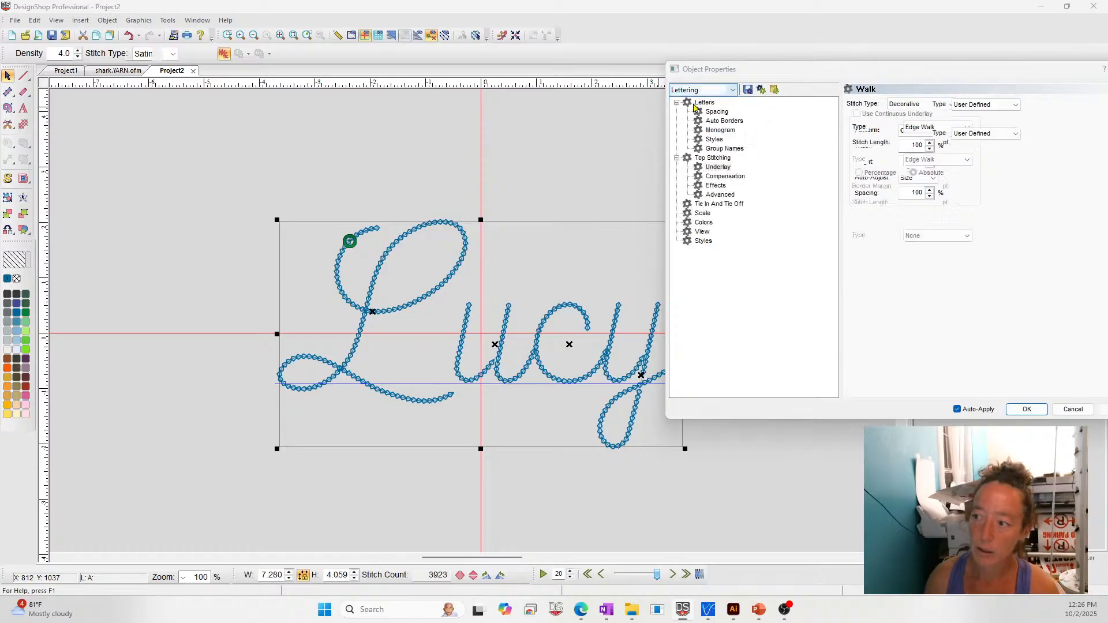
left_click(703, 103)
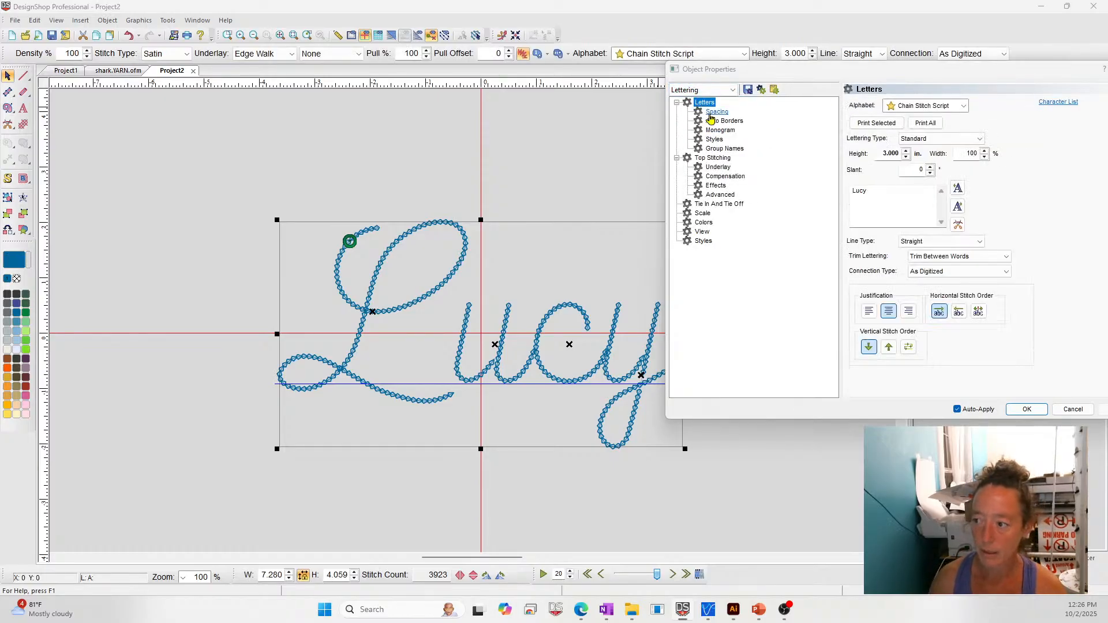
left_click(706, 93)
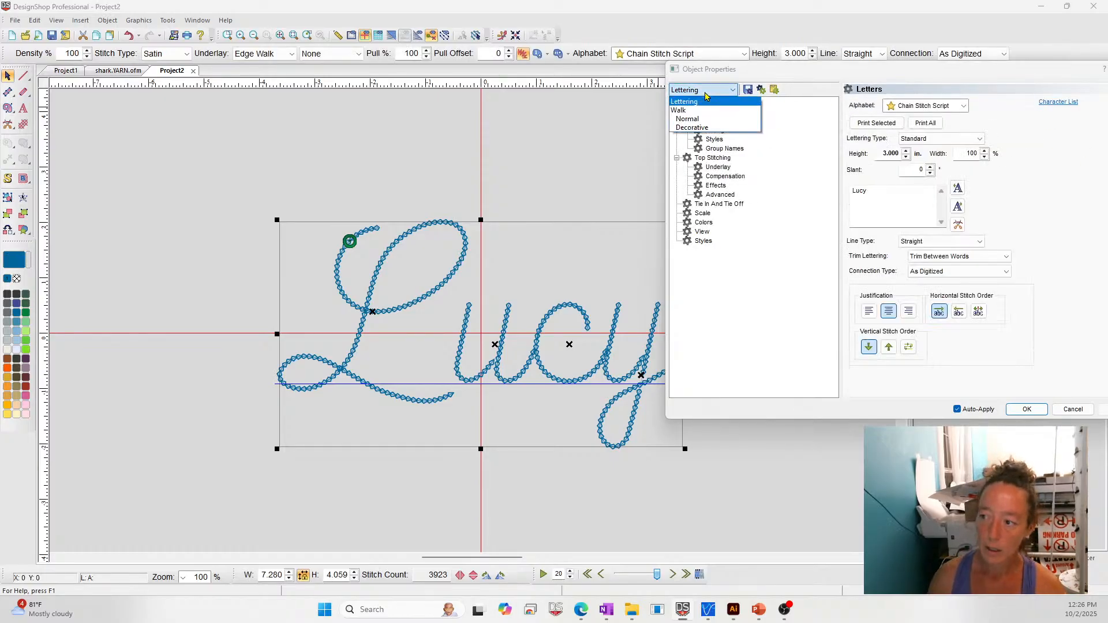
left_click(691, 128)
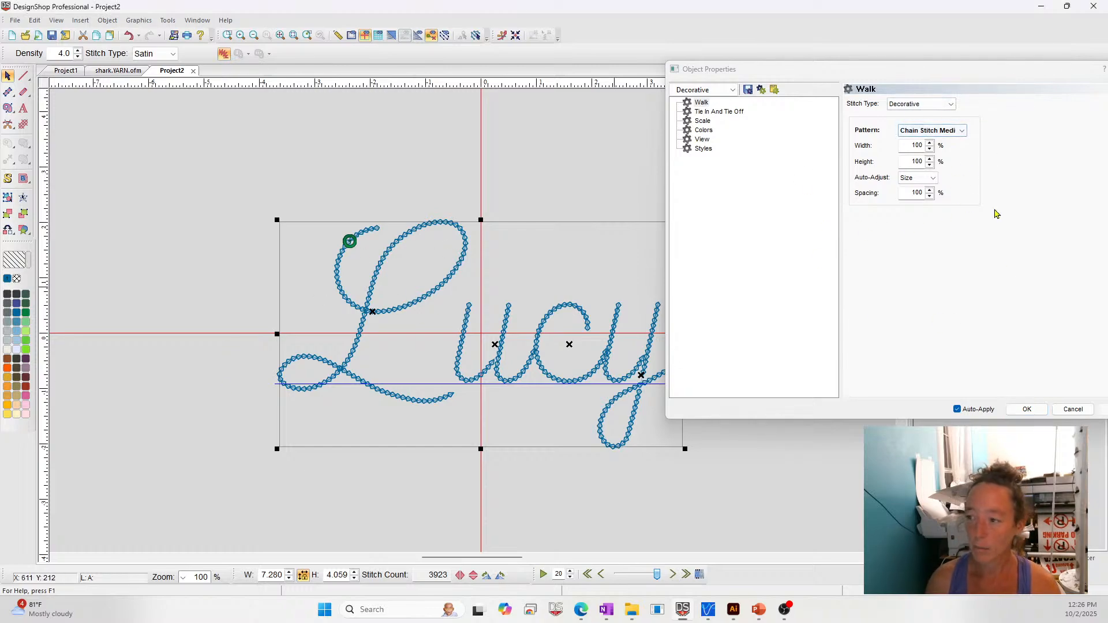
left_click(701, 90)
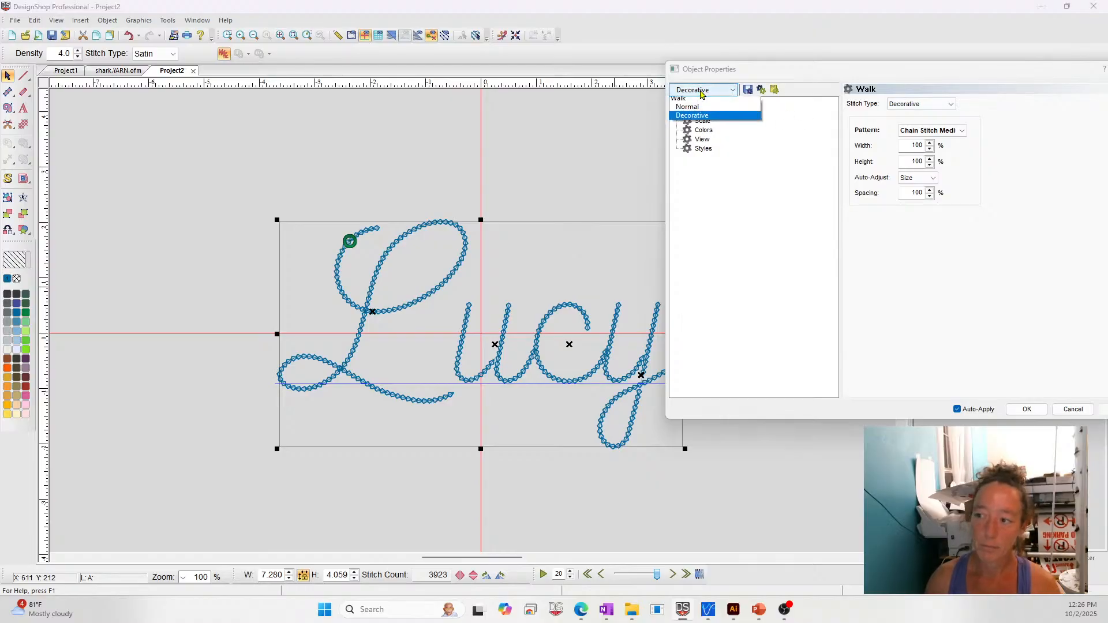
left_click(696, 98)
- In the Decorative walk properties, try a pattern width of 80 %, replace it with 120 %, and set the height to 80 %
left_click(696, 90)
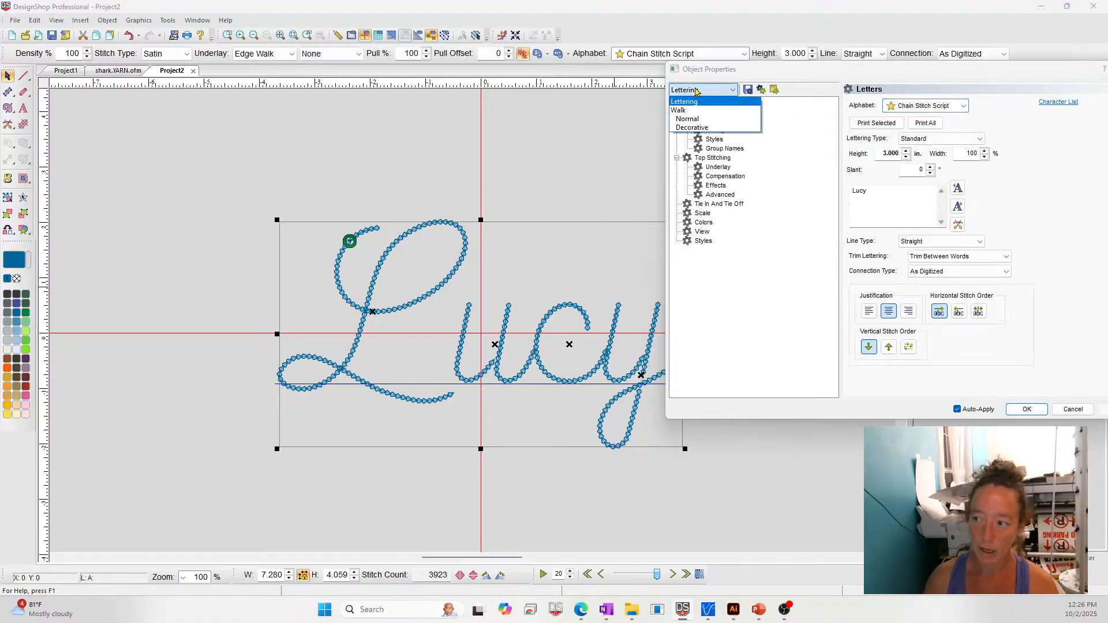
left_click(695, 129)
double_click(917, 145)
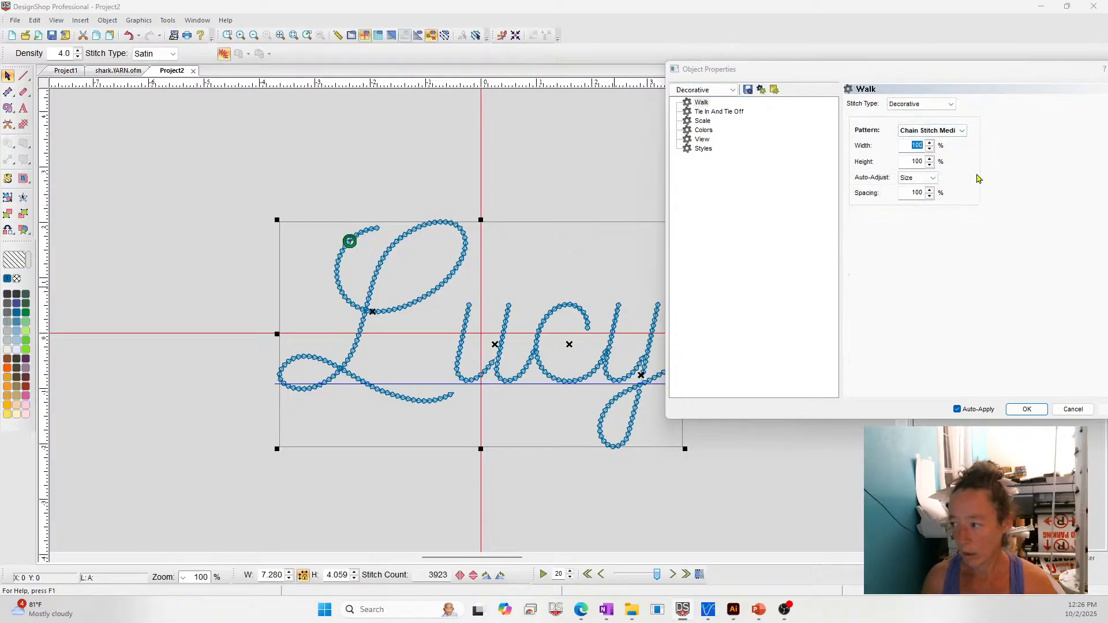
type("80")
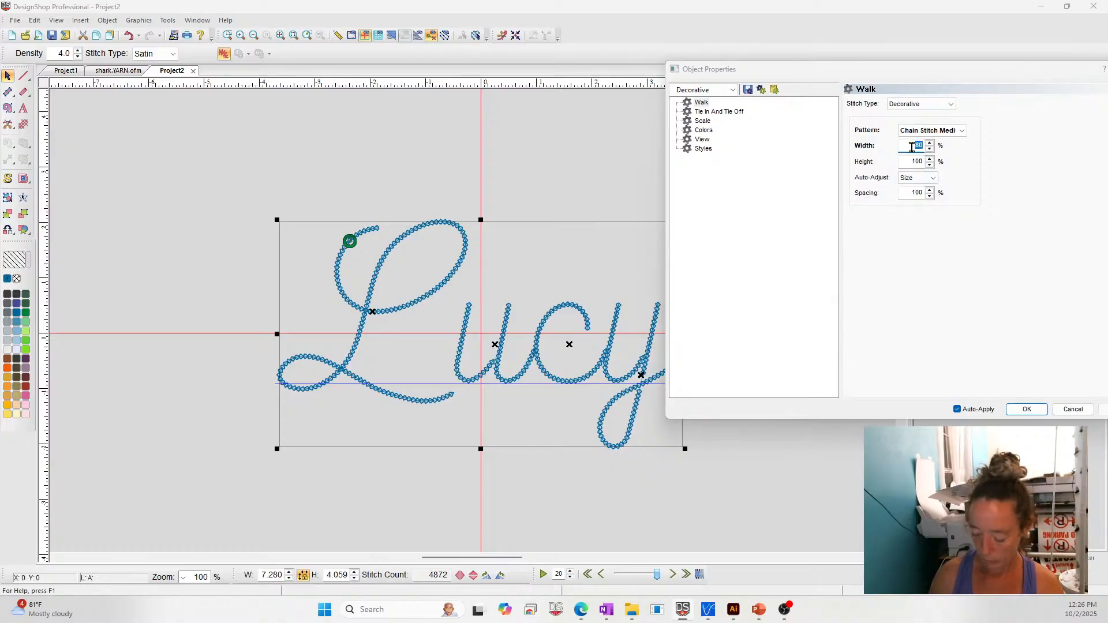
type("120")
key("Tab")
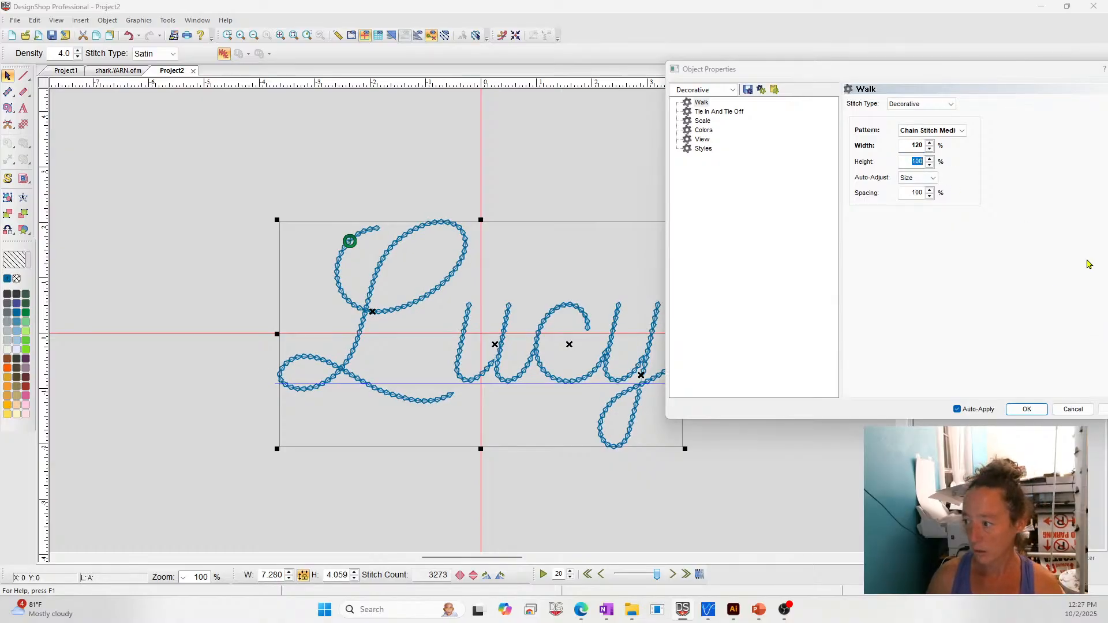
type("80")
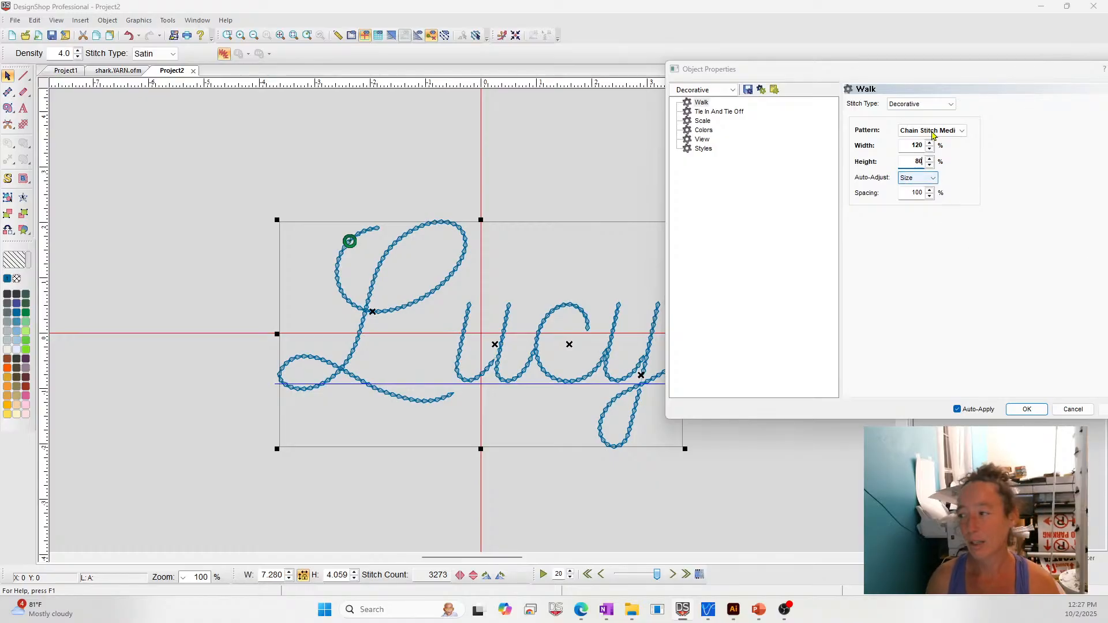
- Try the Chain Stitch Thick and Chain Stitch Thin patterns on the lettering, return to Chain Stitch Medium, and accept the properties
left_click(960, 131)
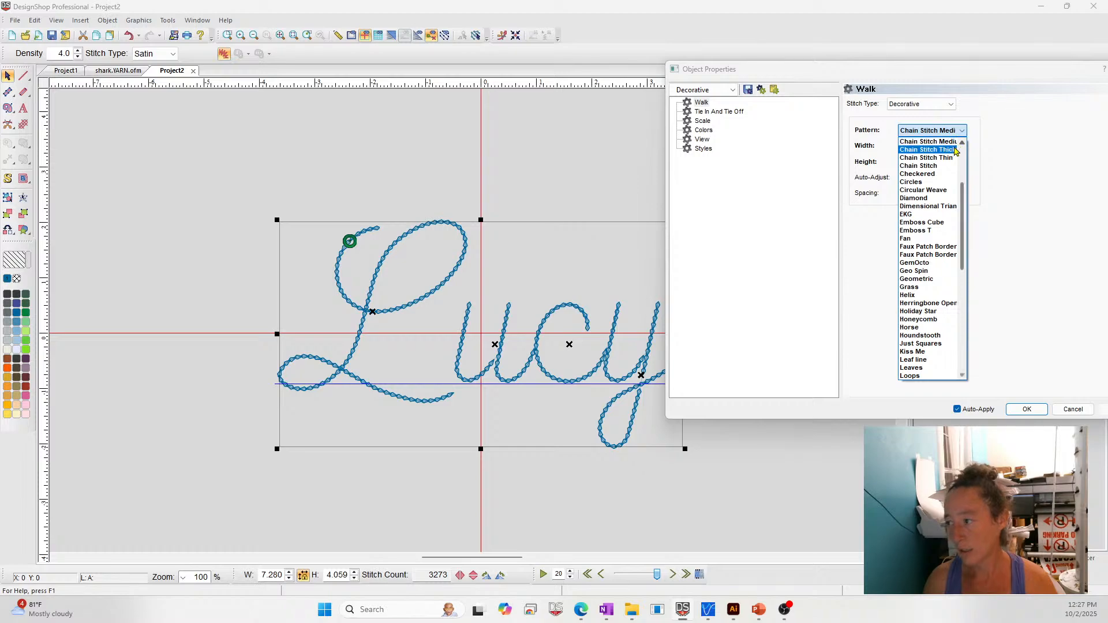
left_click(955, 151)
left_click(952, 131)
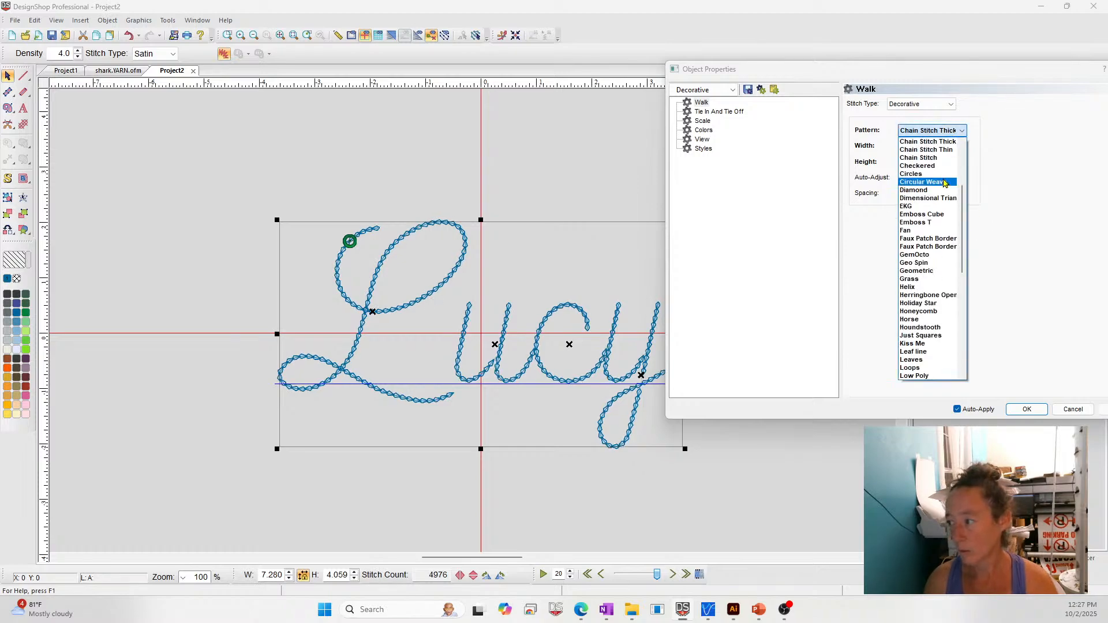
left_click(944, 150)
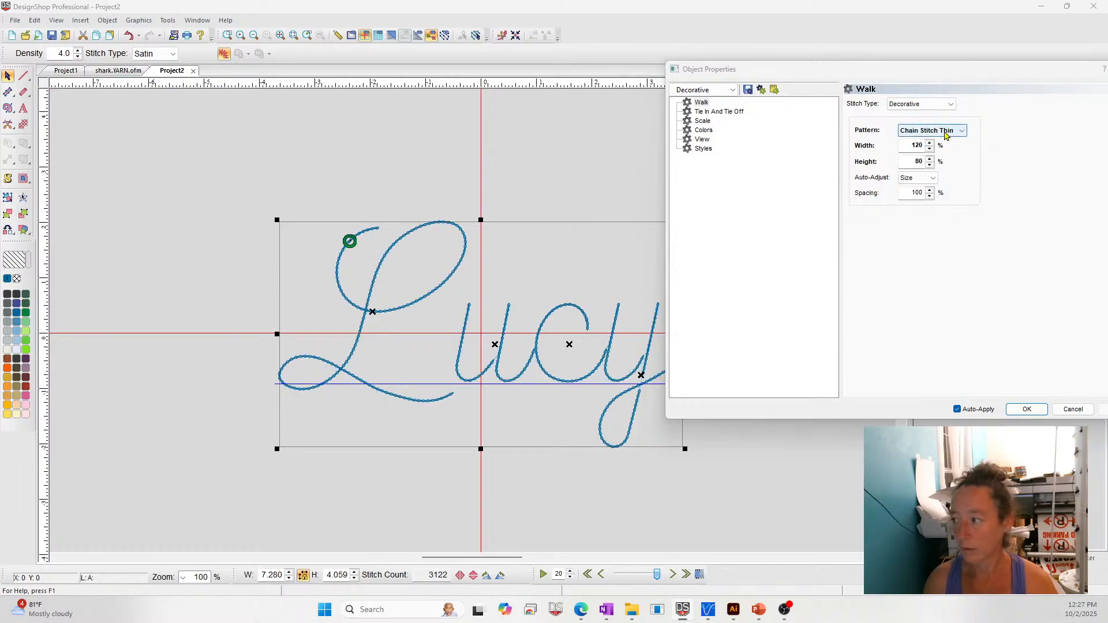
left_click(946, 136)
left_click(942, 180)
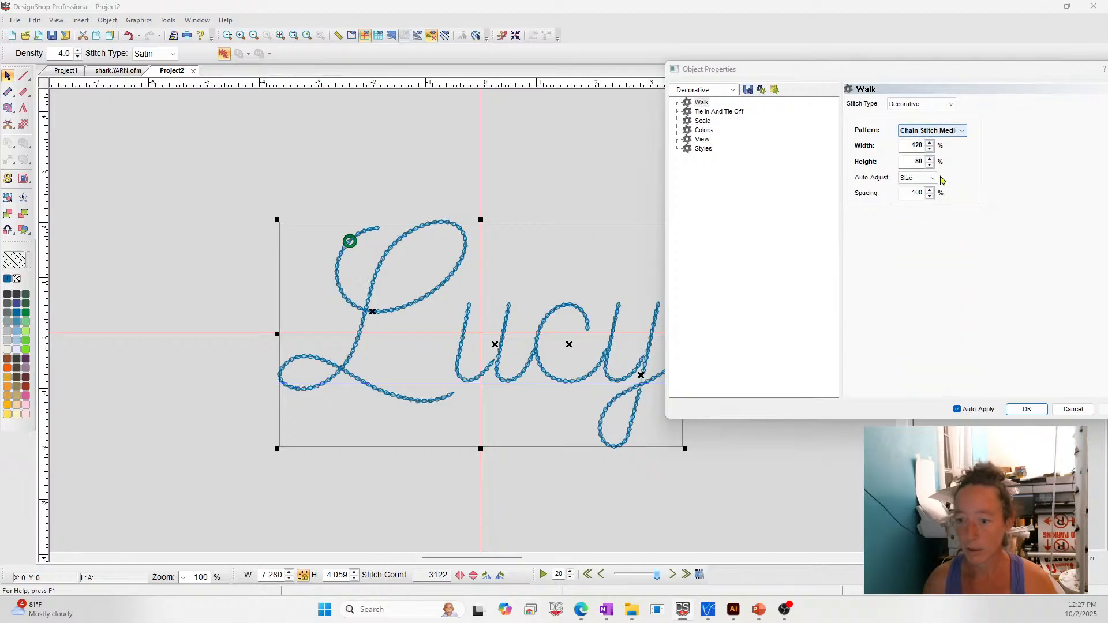
left_click(1022, 410)
- Deselect the lettering and close Project2 without saving its changes
left_click(800, 449)
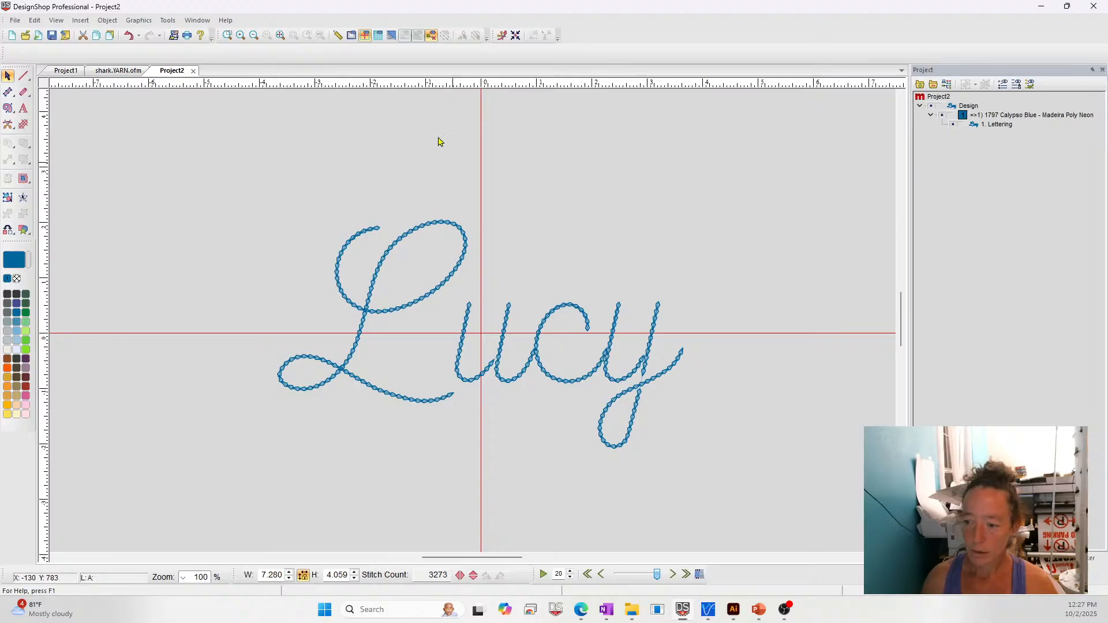
left_click(193, 70)
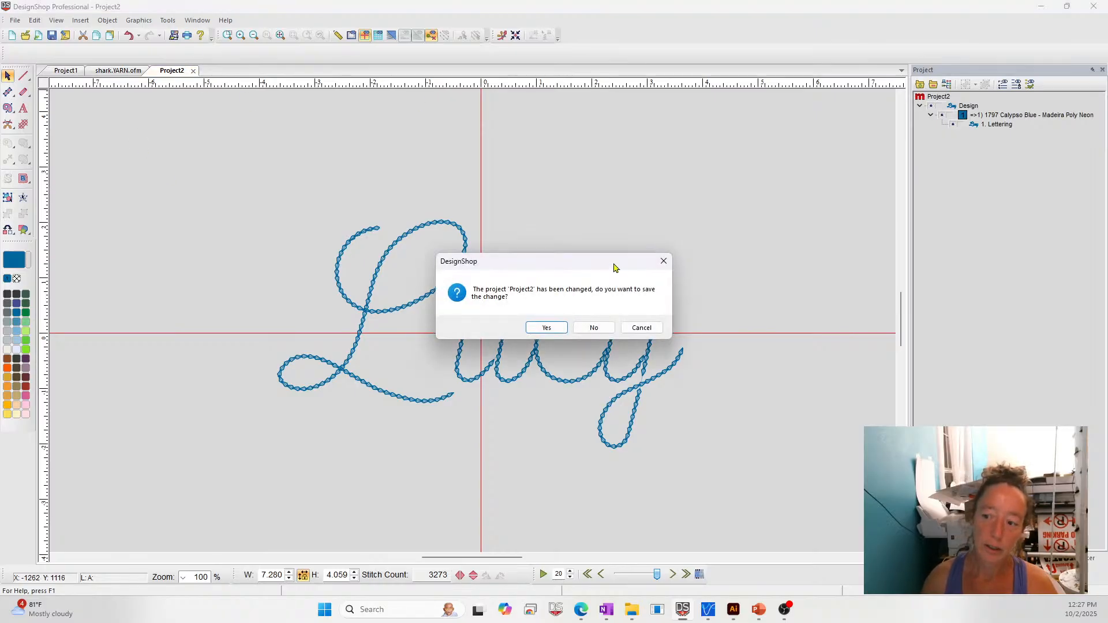
left_click(594, 328)
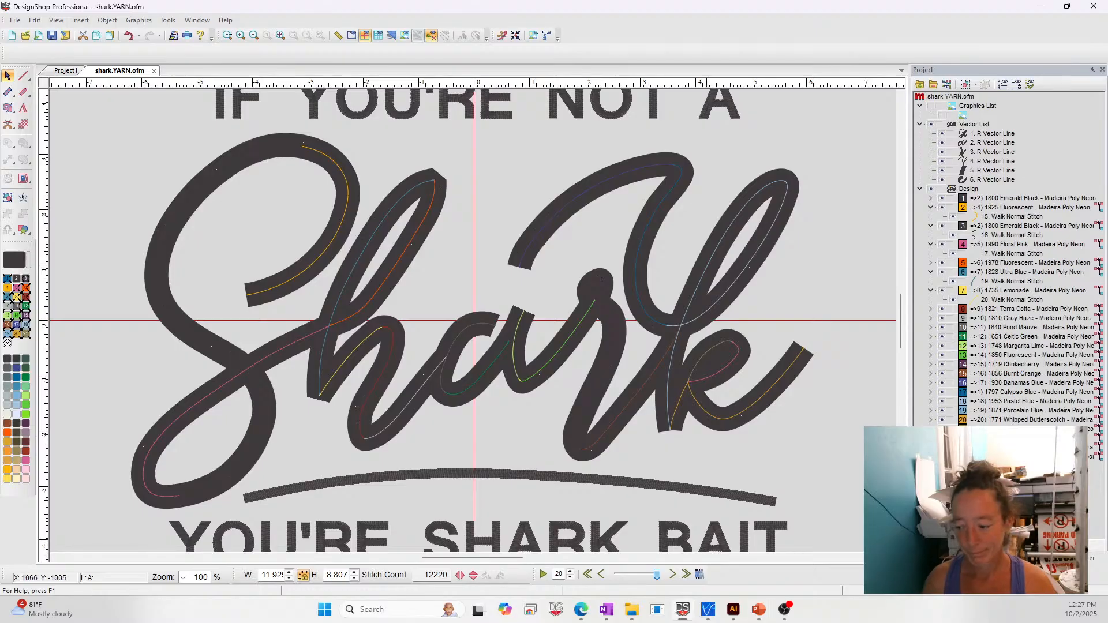
- Switch to the PowerPoint slide show and display the Questions slide about digitizing photos and the yarn word design
mouse_move(758, 610)
left_click(723, 580)
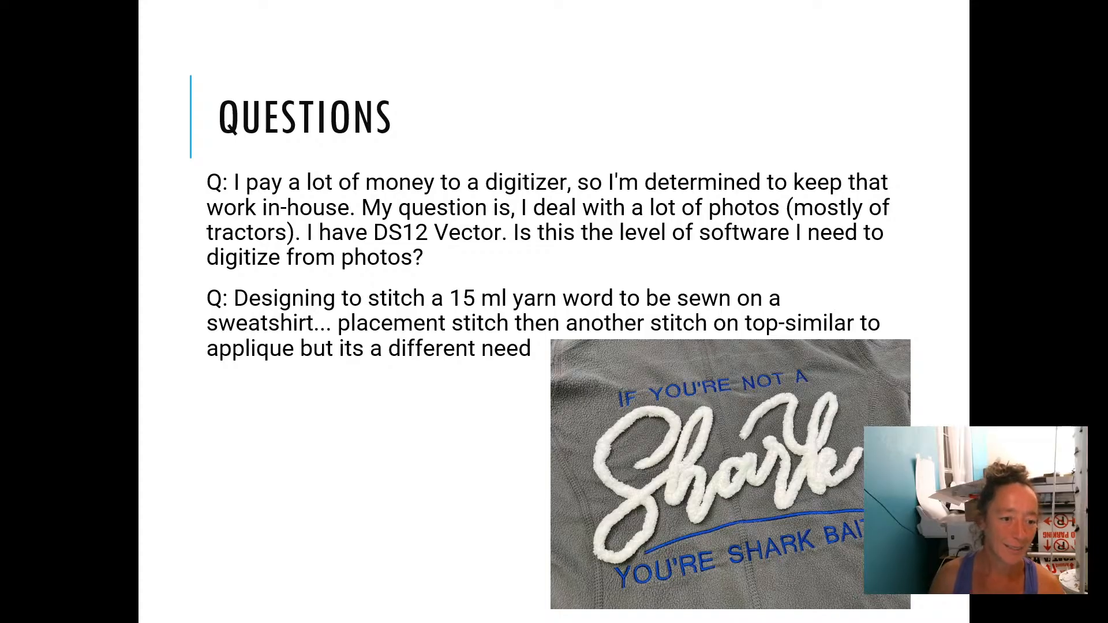
left_click(618, 207)
key("Left")
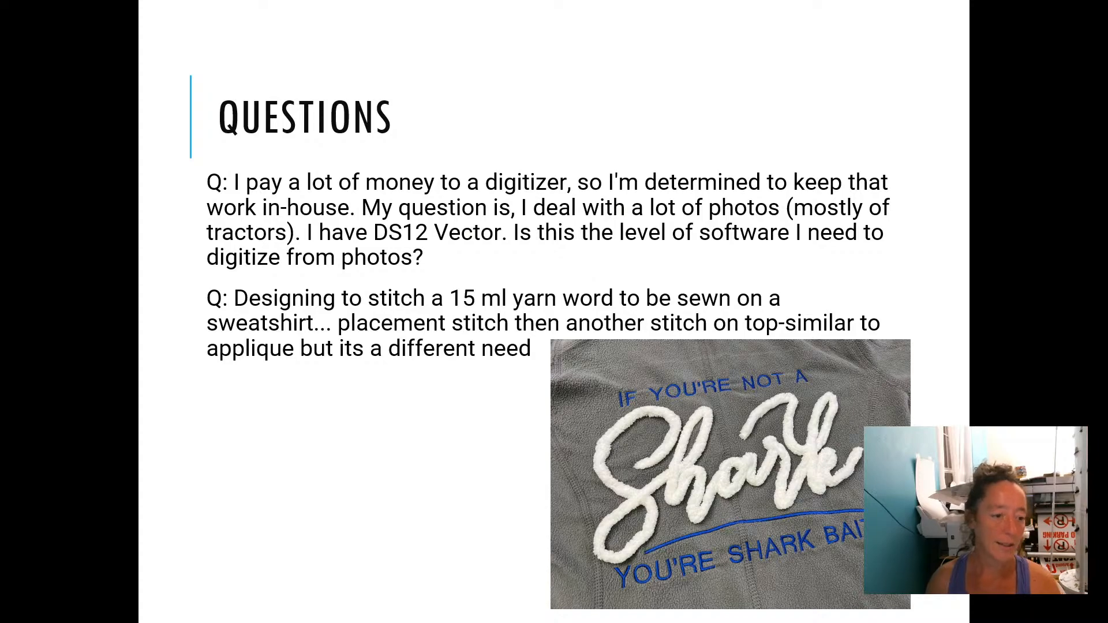
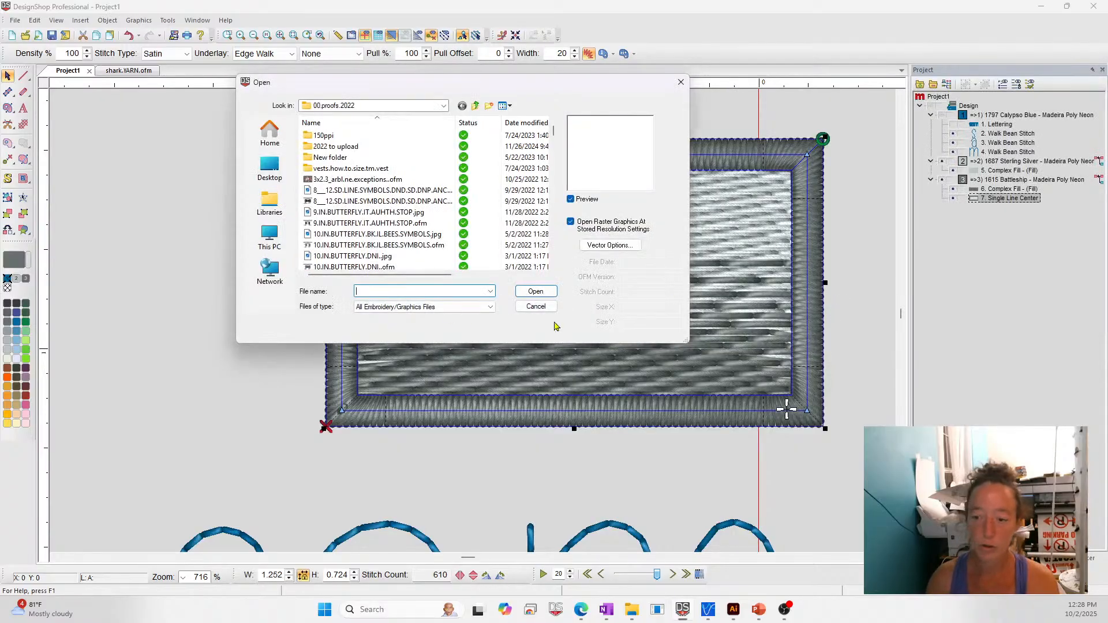
- Review the embroidery and graphics file types available for opening, from Melco Project File to All Files, and close the Open dialog without choosing a file
left_click(424, 306)
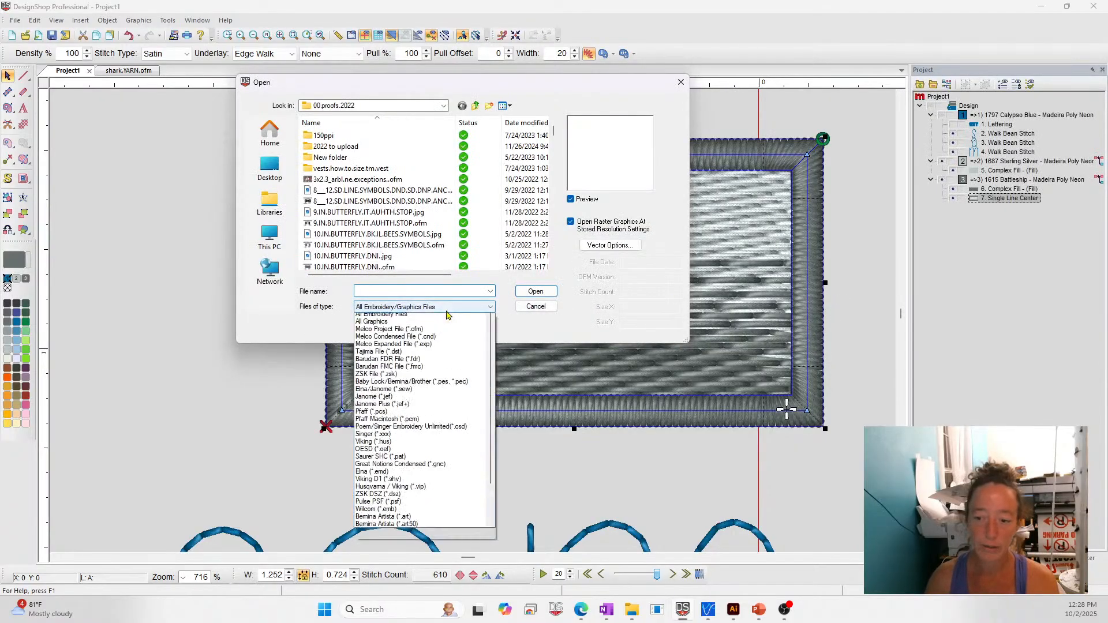
scroll(424, 490, "down", 5)
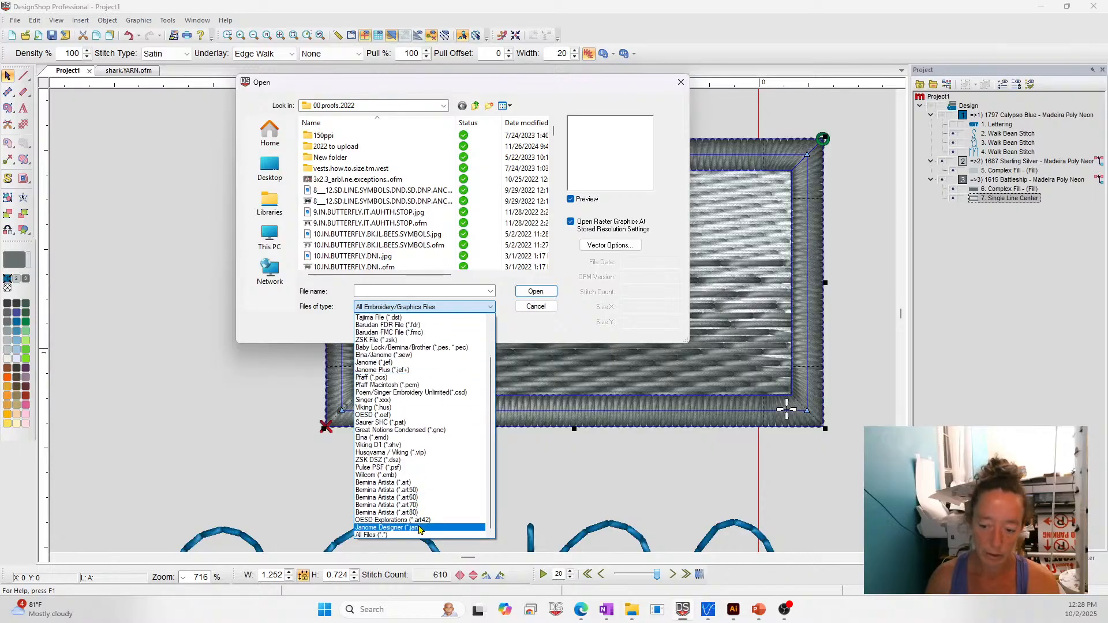
scroll(435, 475, "up", 2)
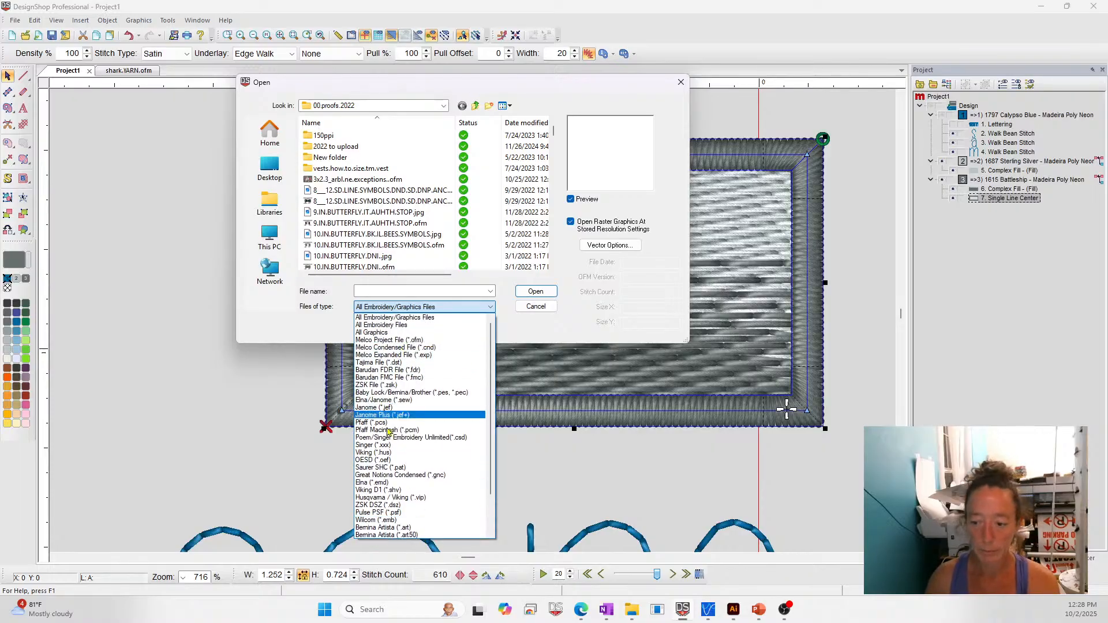
scroll(445, 416, "down", 1)
scroll(445, 415, "down", 2)
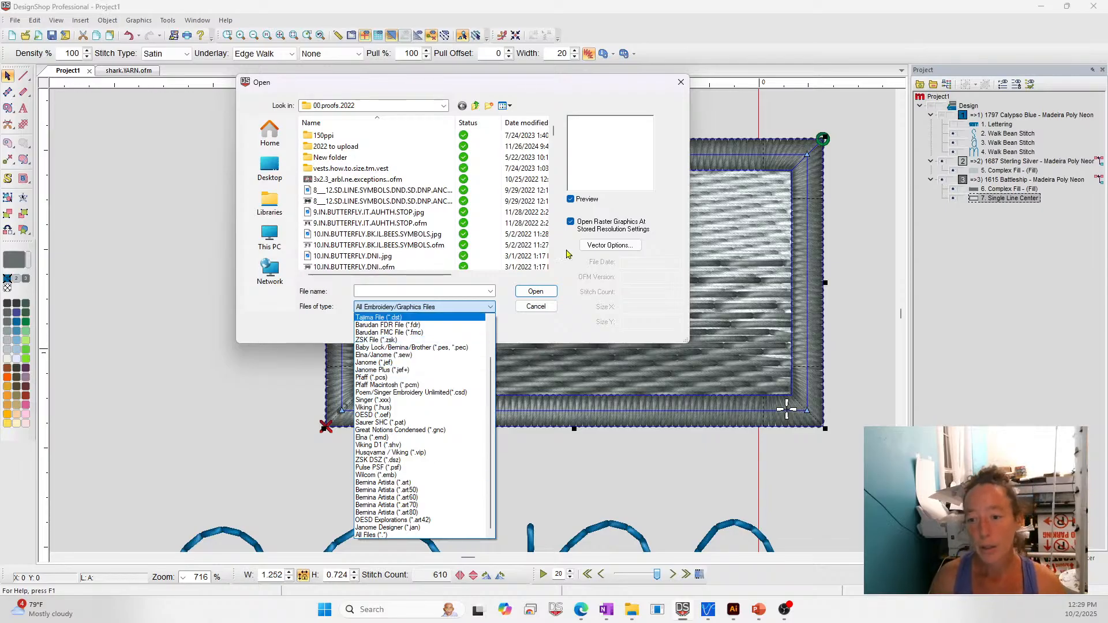
left_click(614, 480)
left_click(680, 83)
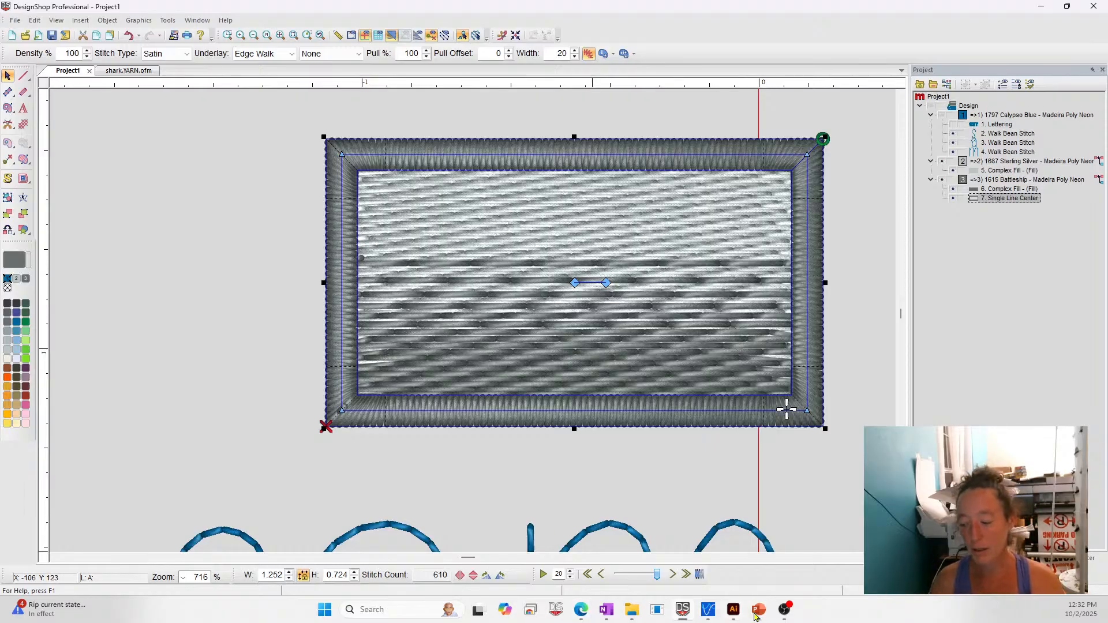
- Switch to the PowerPoint slide show and advance past the slide on additional ways to submit questions to the Questions slide
mouse_move(756, 616)
left_click(743, 554)
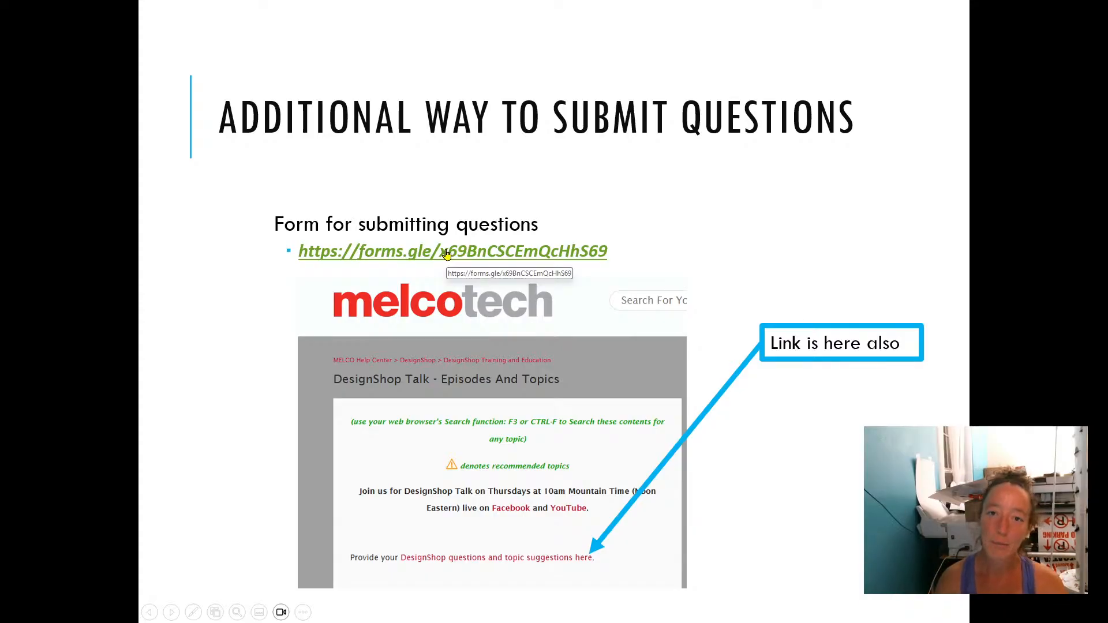
key("Right")
key("Right")
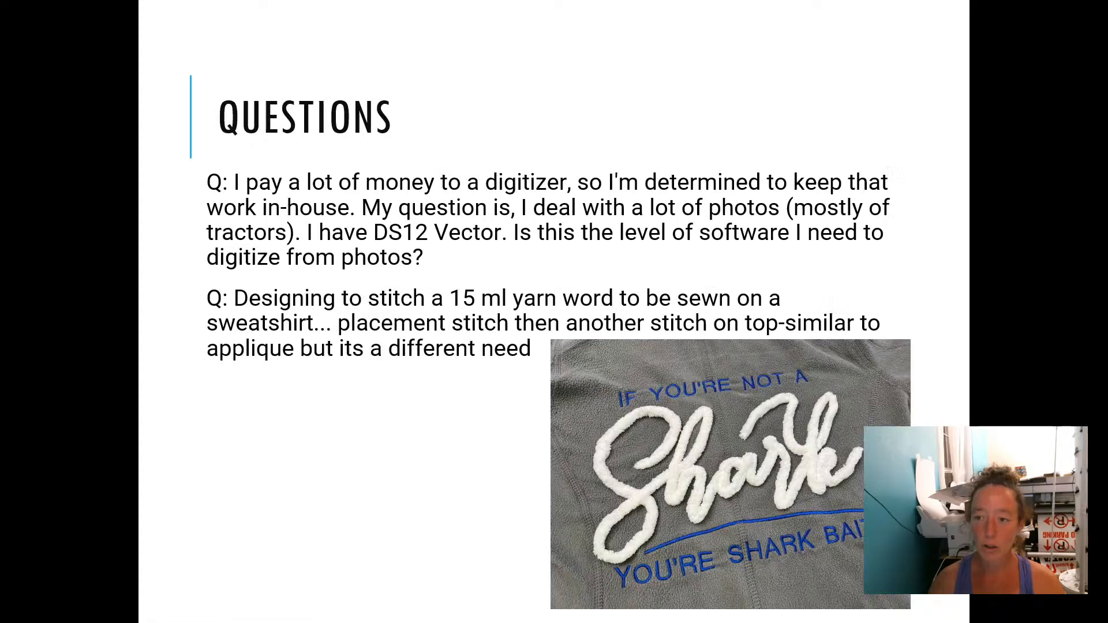